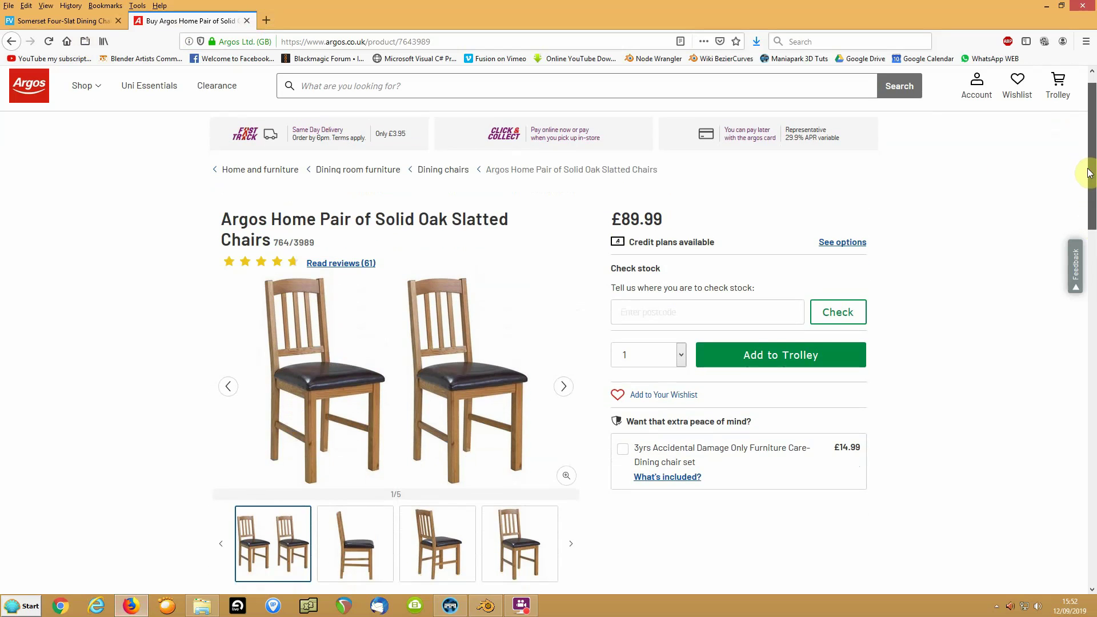
Look up the chair's size on the product page and add a cube mesh in Blender.
drag(1087, 165, 1092, 285)
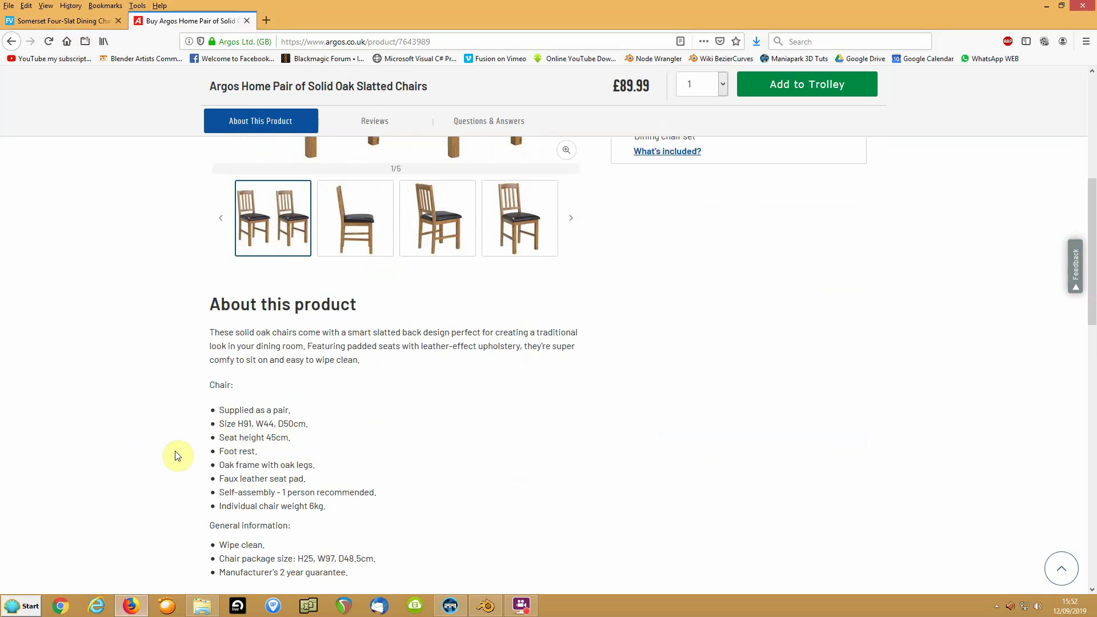
click(488, 611)
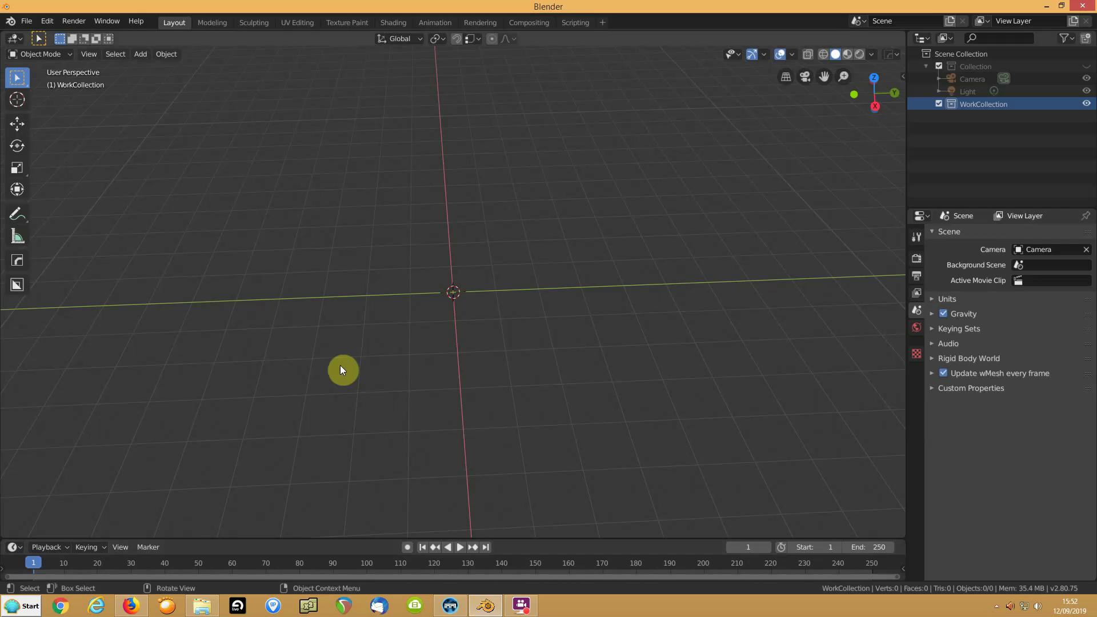
key(shift+a)
mouse_move(341, 368)
mouse_move(328, 346)
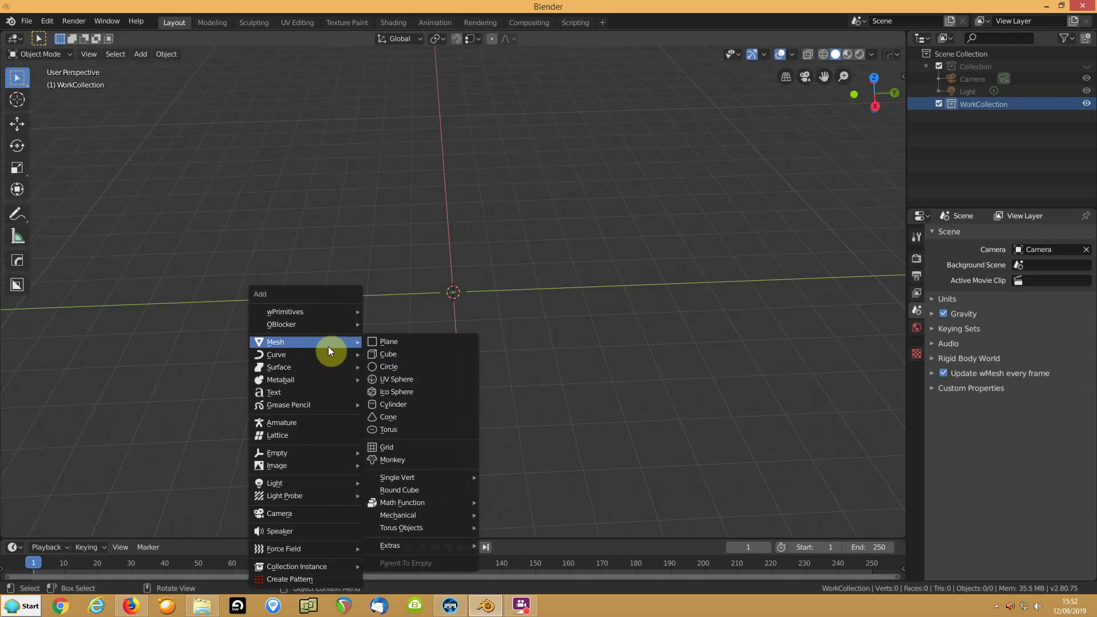
click(375, 358)
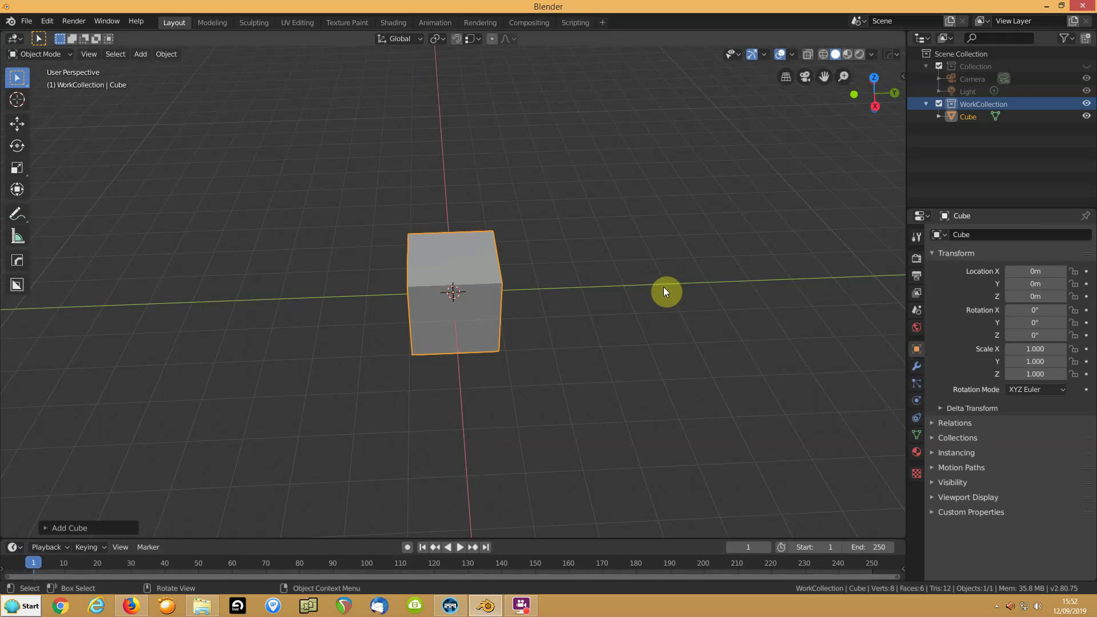
Show the cube's dimension values and recheck the chair's listed size on the product page in Firefox.
key(n)
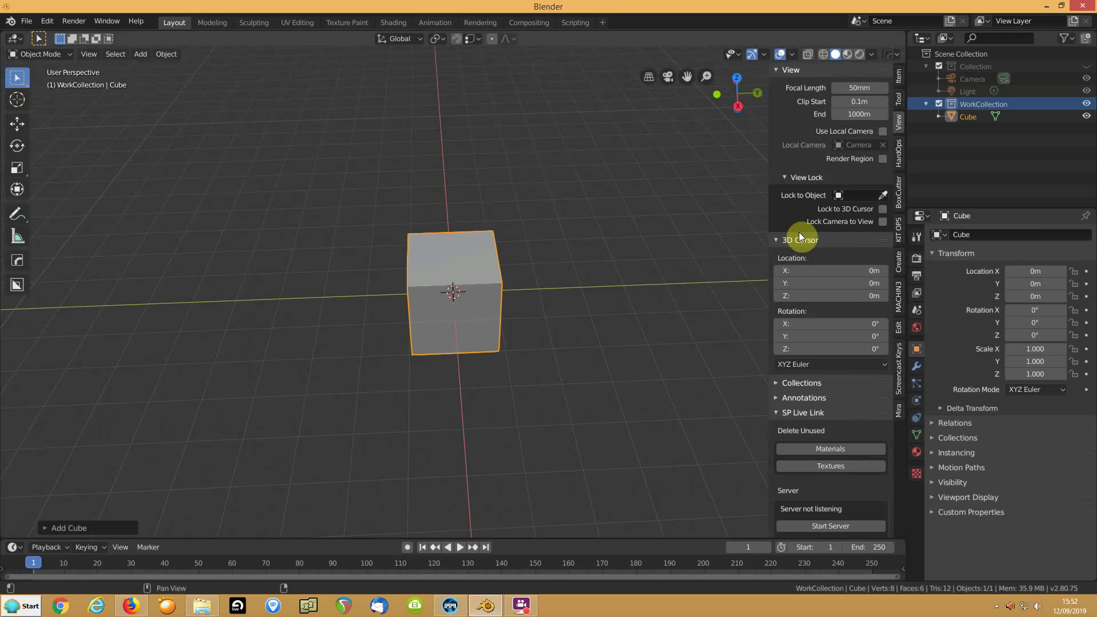
click(900, 78)
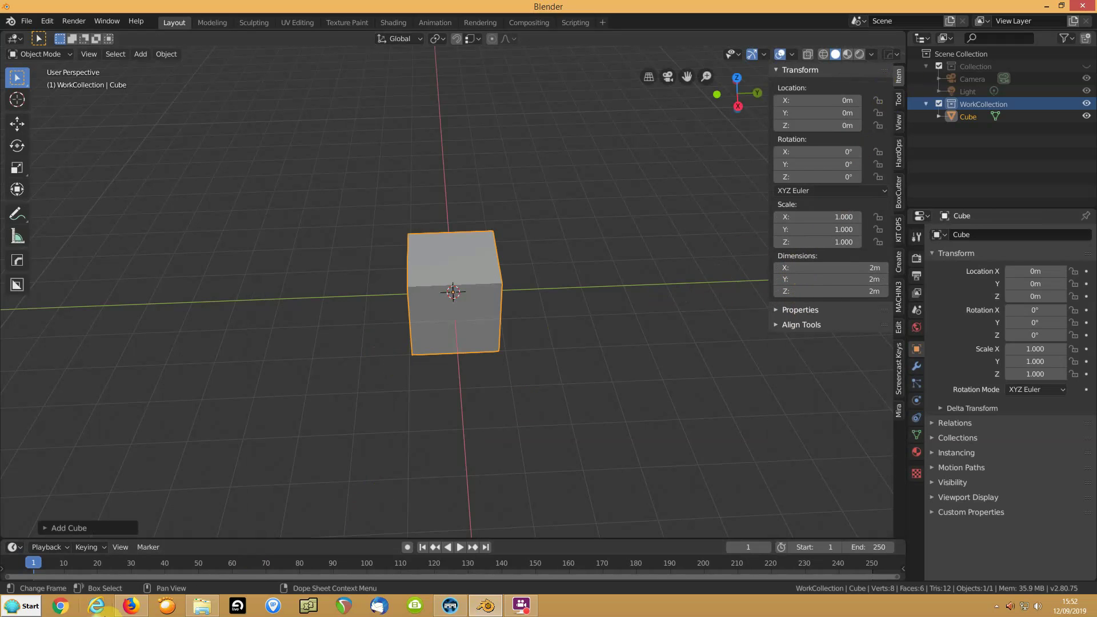
click(131, 605)
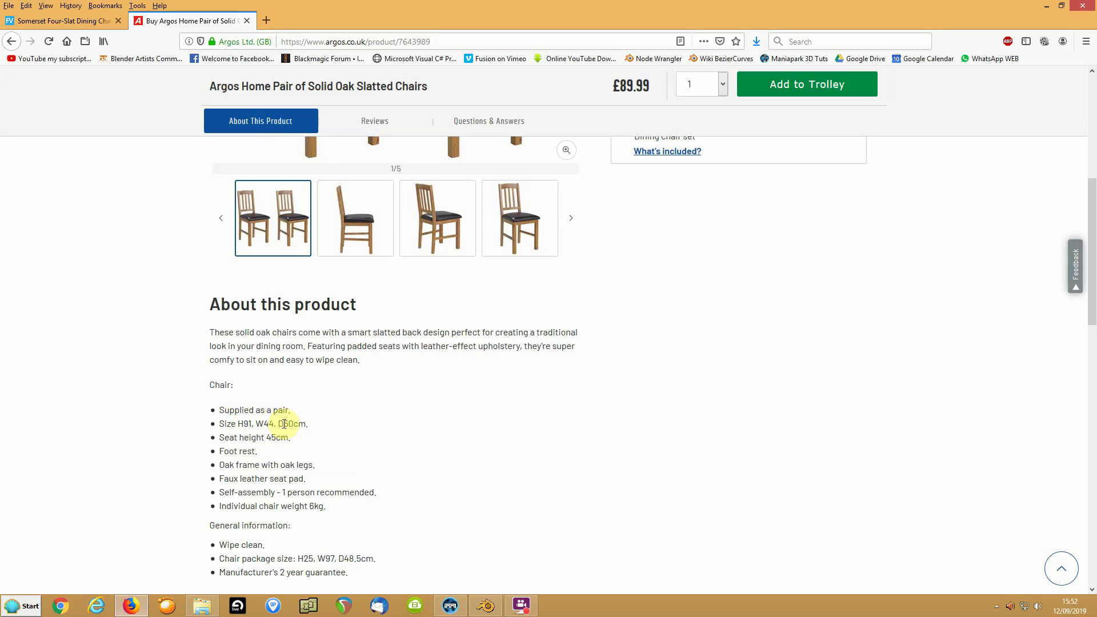
Back in Blender, set the cube's dimensions to X 0.44 m, Y 0.5 m and Z 0.91 m, and apply its scale.
click(486, 606)
click(813, 292)
text(0.91)
key(Return)
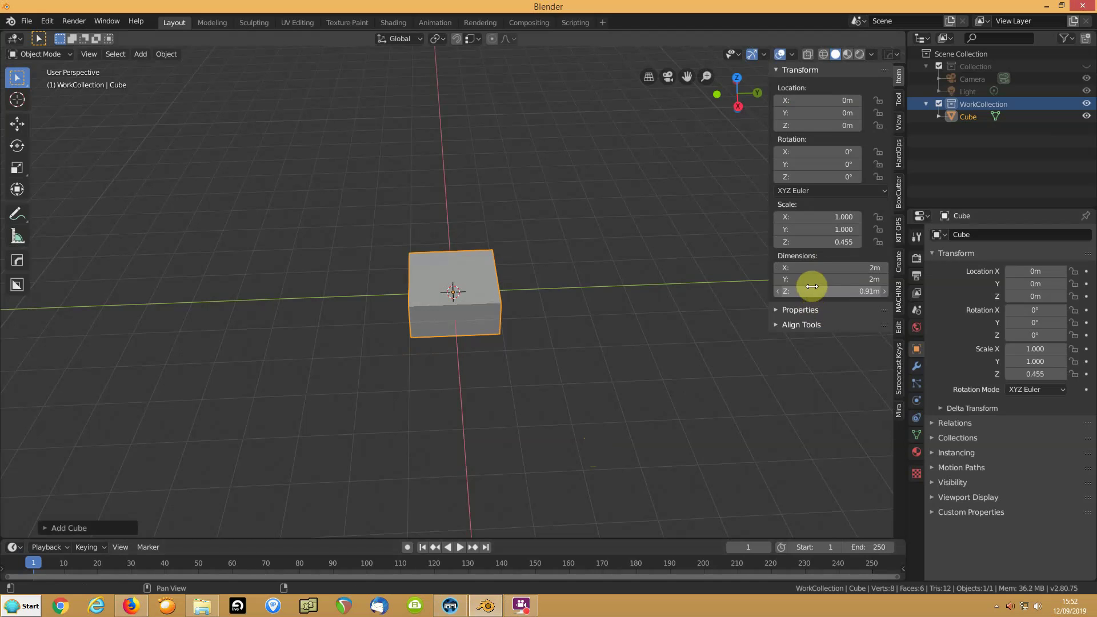
click(807, 268)
text(.44)
key(Return)
click(808, 278)
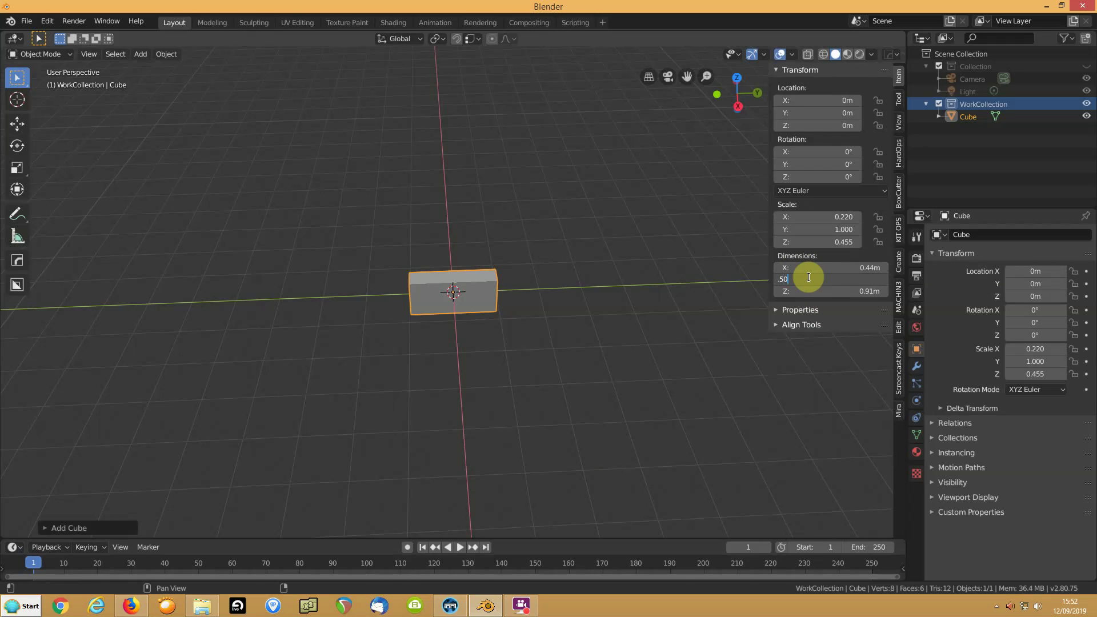
text(.50)
key(Return)
key(ctrl+a)
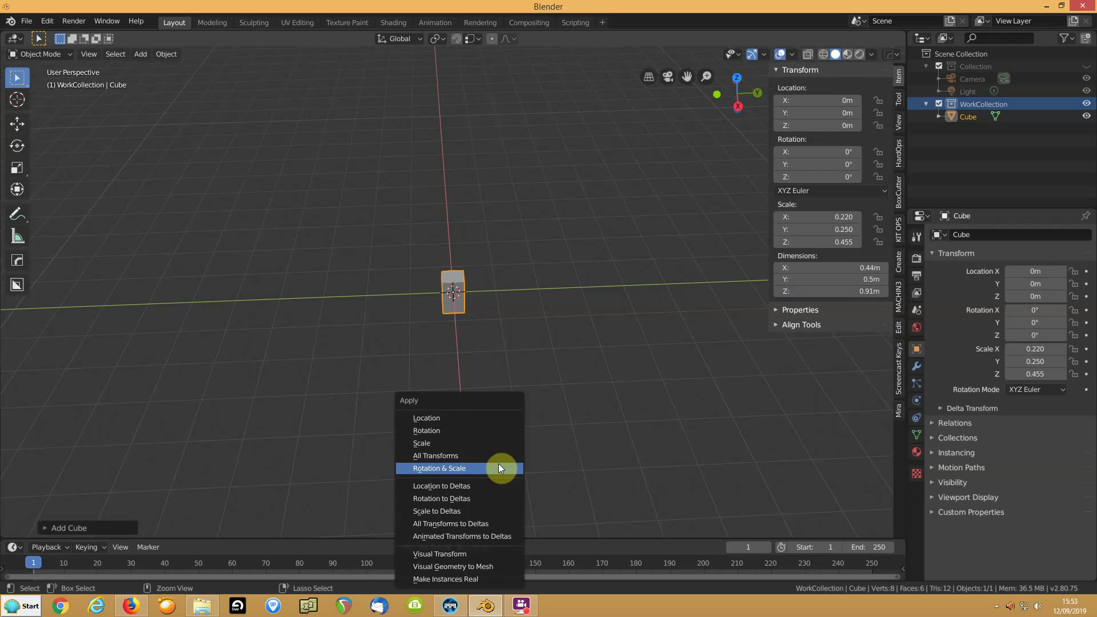
click(473, 442)
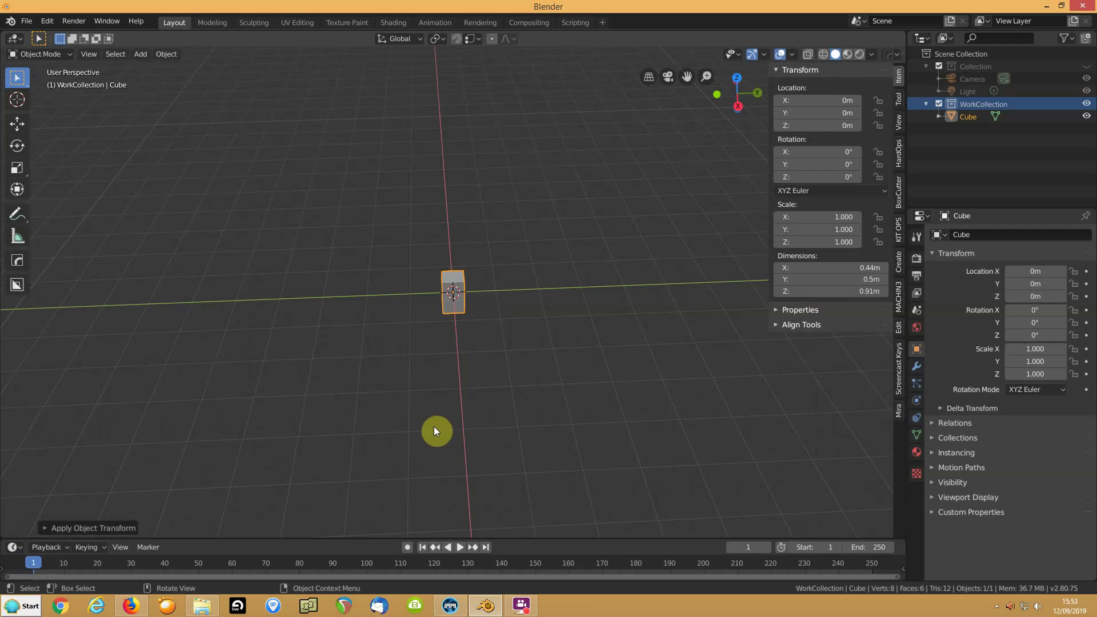
Check the seat height on the product page and add a horizontal loop cut to the cube, slid down to its base.
key(KP_Decimal)
scroll(403, 429, down, 4)
middle_drag(375, 445, 398, 433)
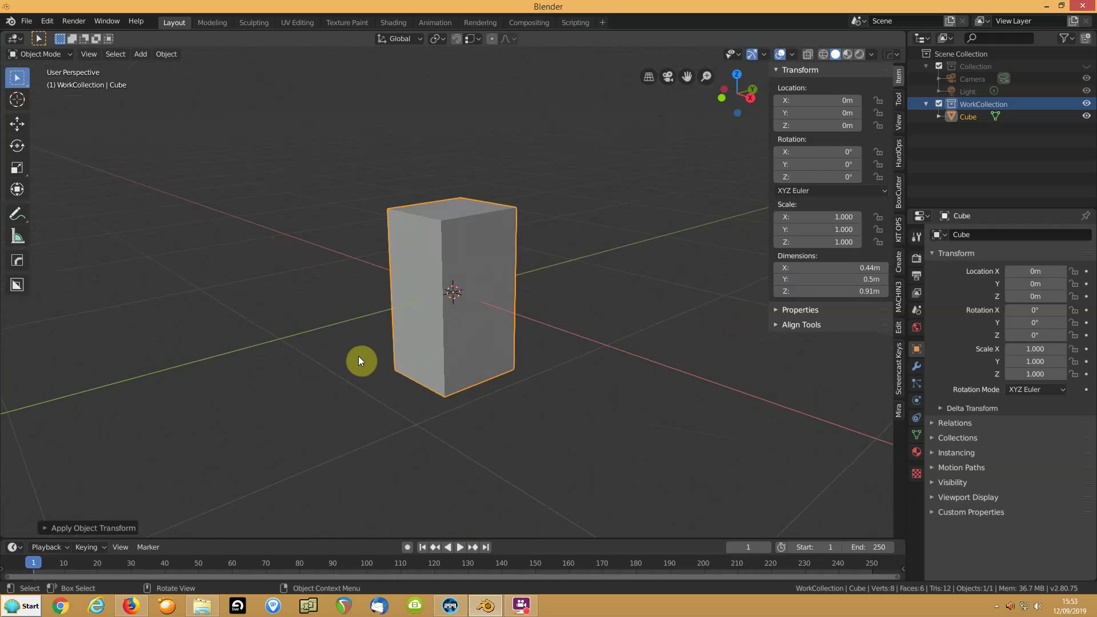
key(Tab)
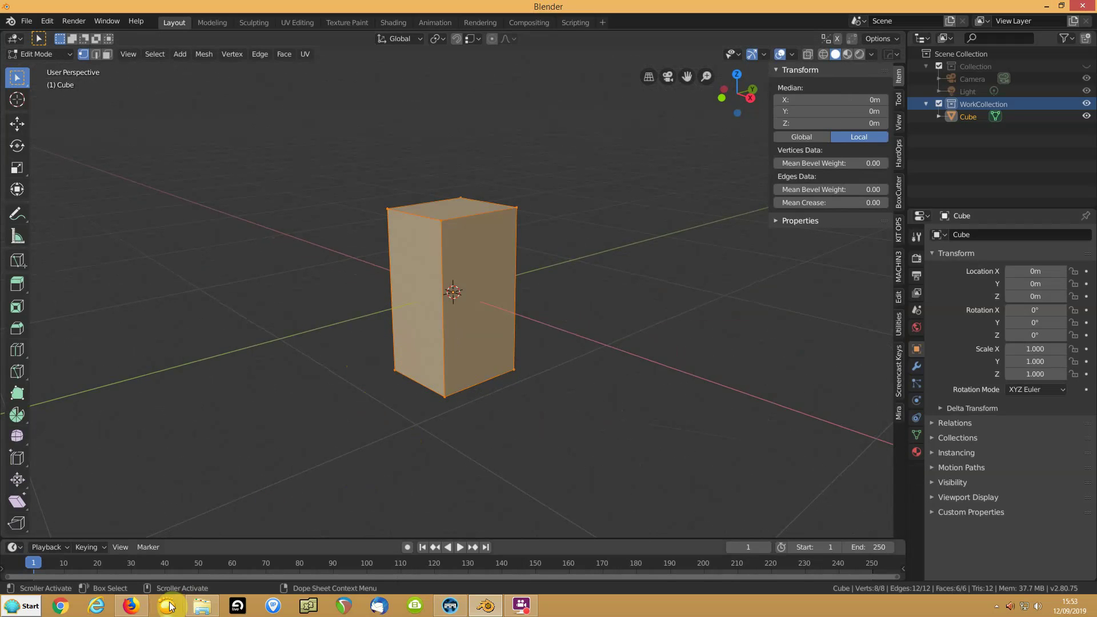
click(131, 605)
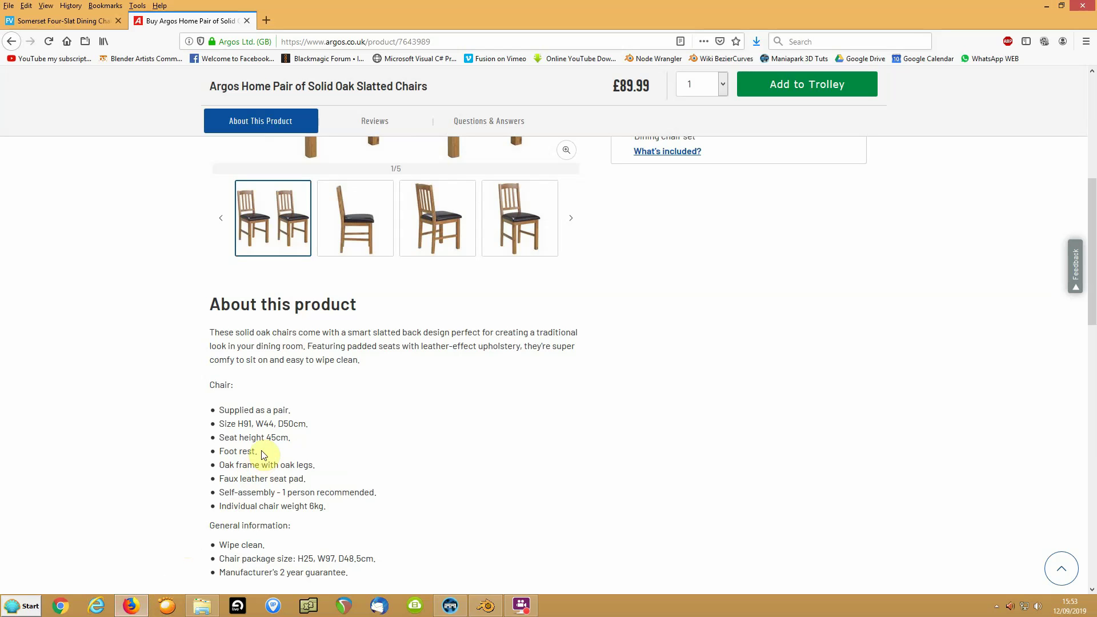
click(485, 605)
key(ctrl+r)
click(441, 277)
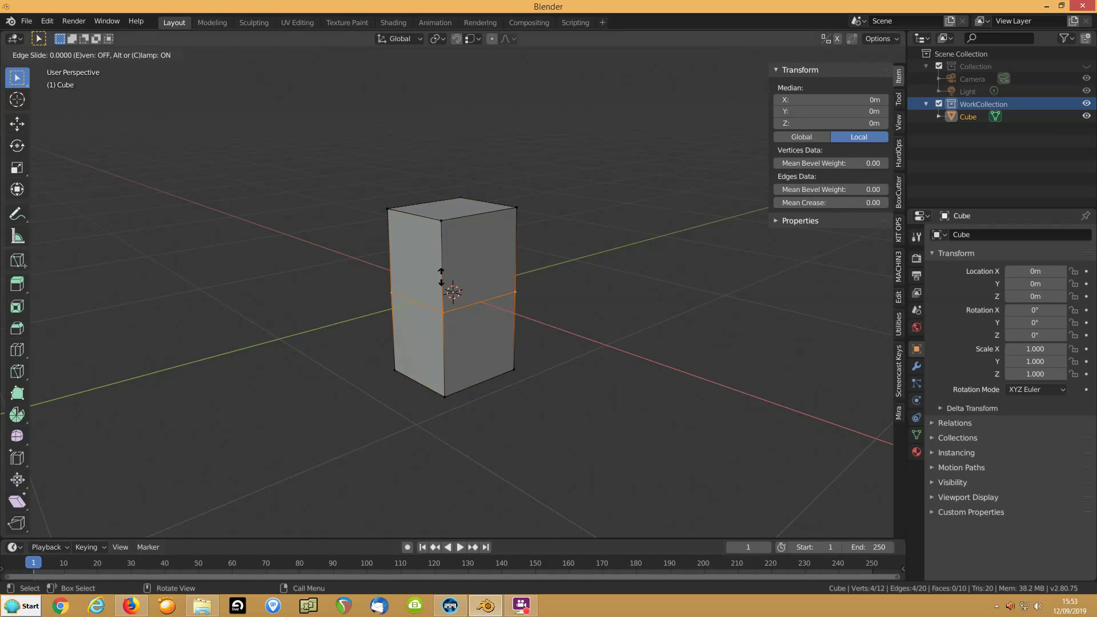
click(439, 432)
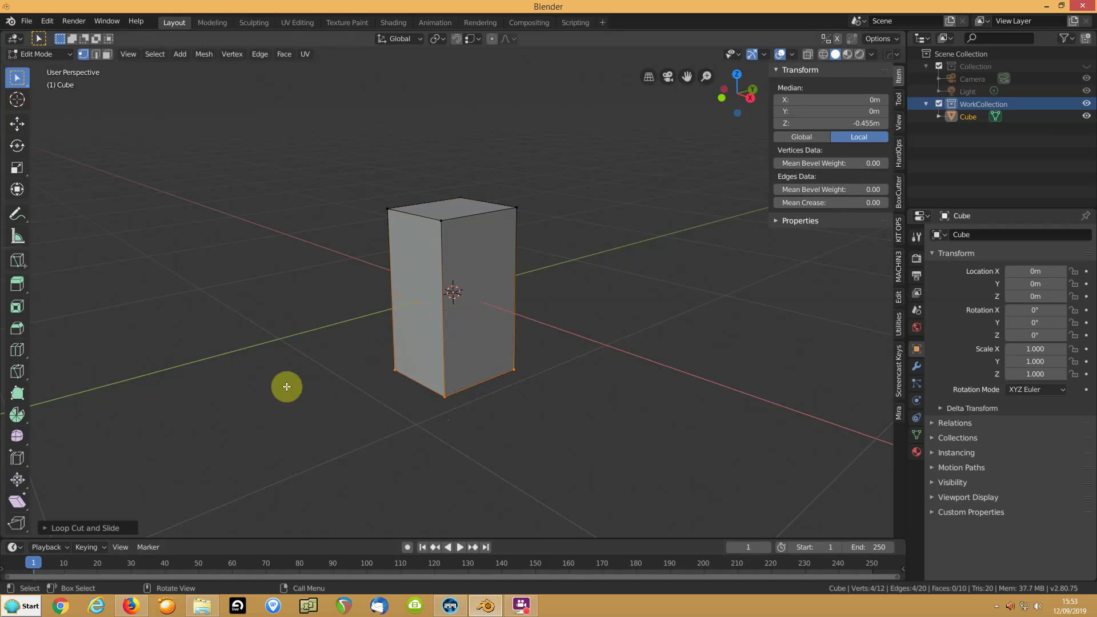
Move the loop cut 0.45 m up along Z to mark the seat height and return to Object Mode.
text(gz.4)
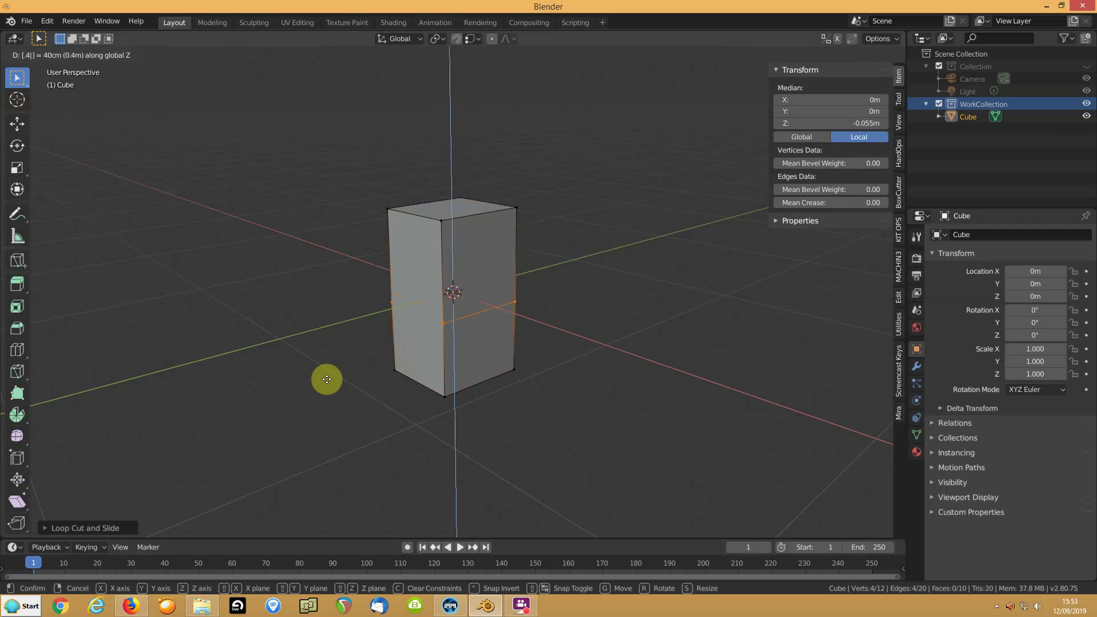
text(5)
key(Return)
middle_drag(502, 380, 376, 352)
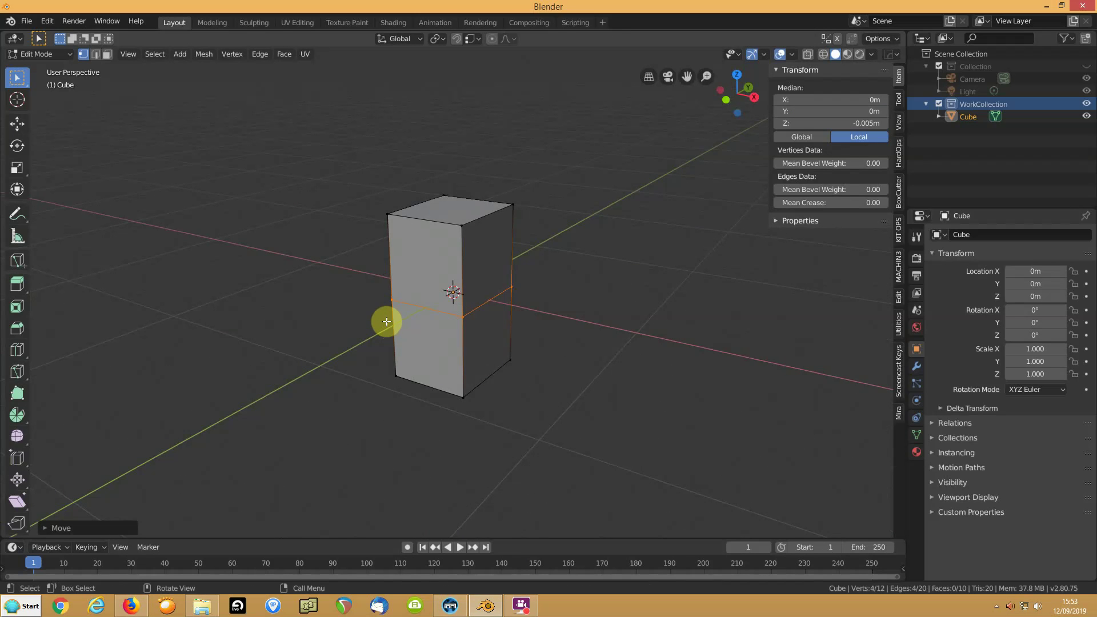
mouse_move(435, 307)
middle_down()
mouse_move(549, 310)
mouse_move(440, 314)
middle_up()
key(Tab)
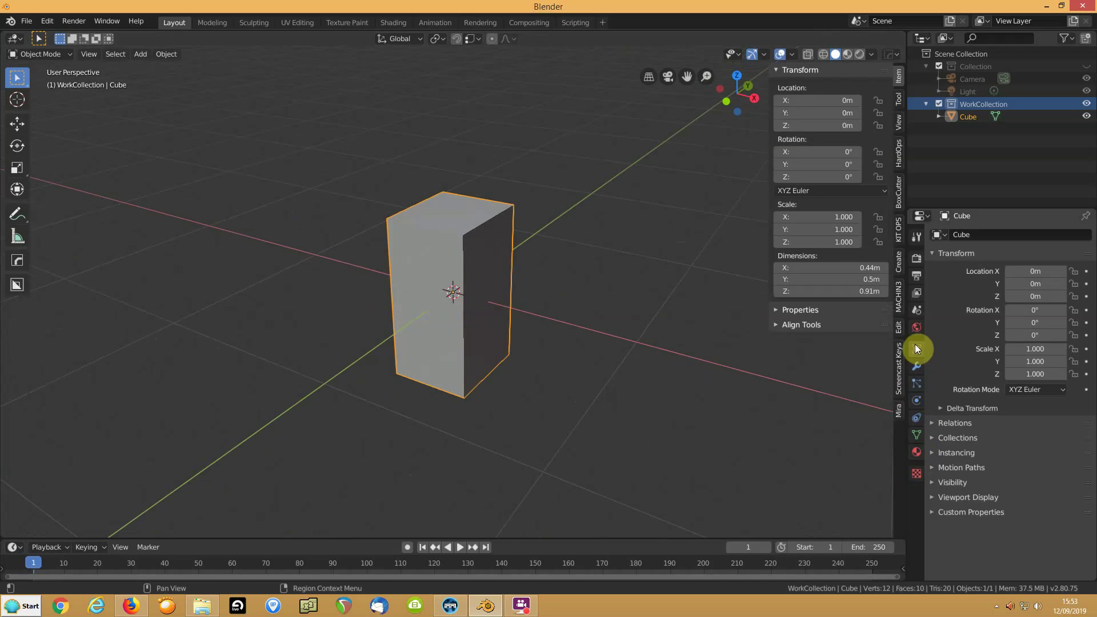
Set the cube's viewport display to Wire with Wireframe and All Edges enabled.
click(932, 482)
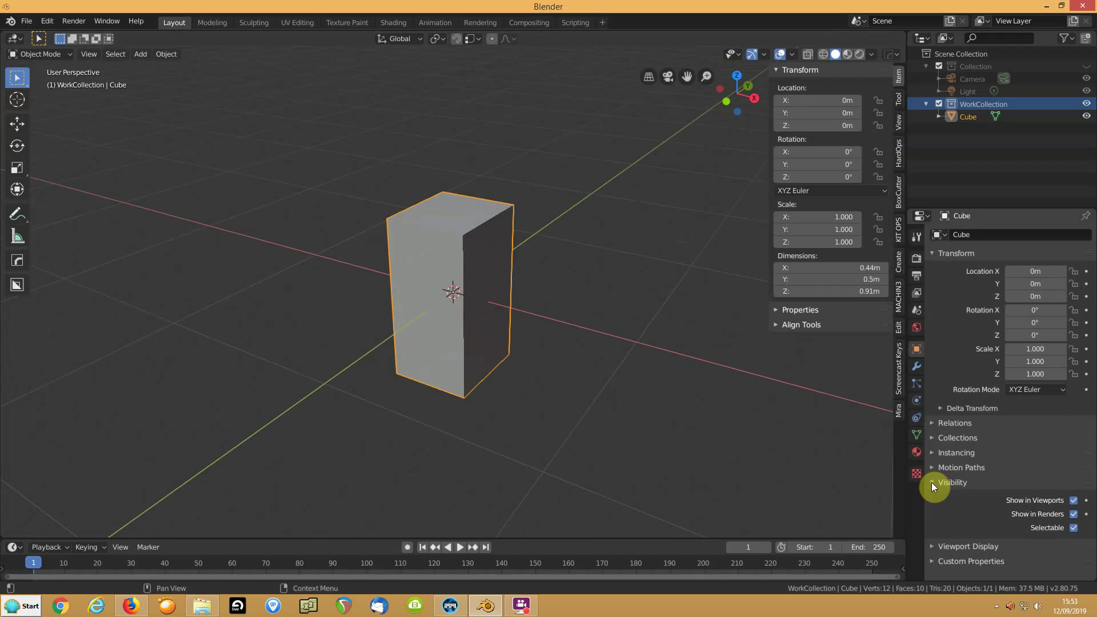
click(931, 546)
scroll(949, 508, down, 3)
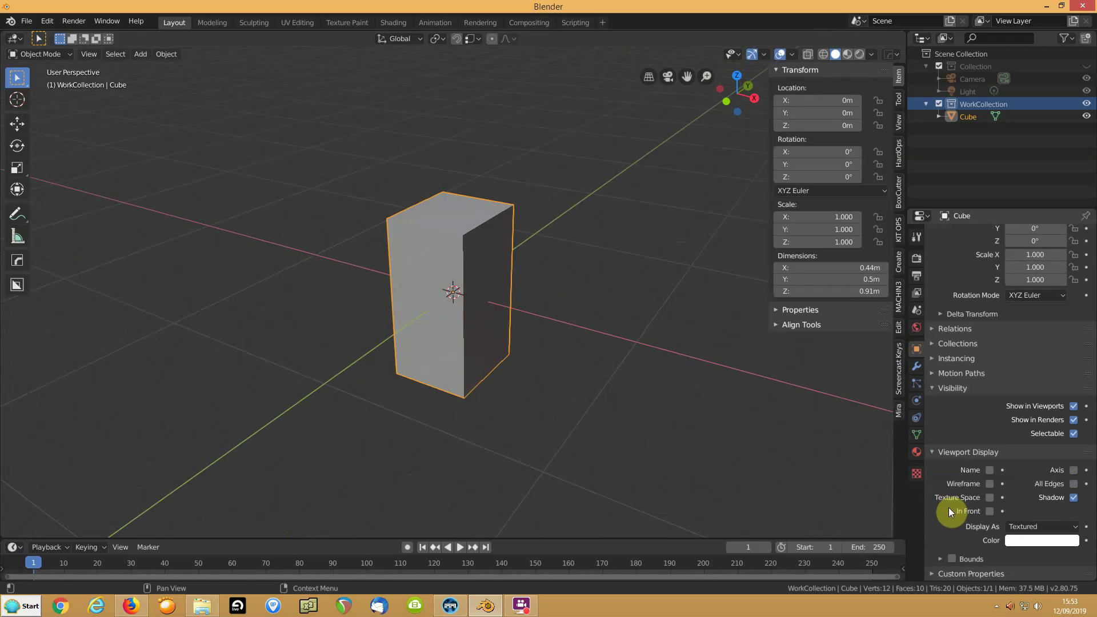
click(1013, 526)
click(1019, 502)
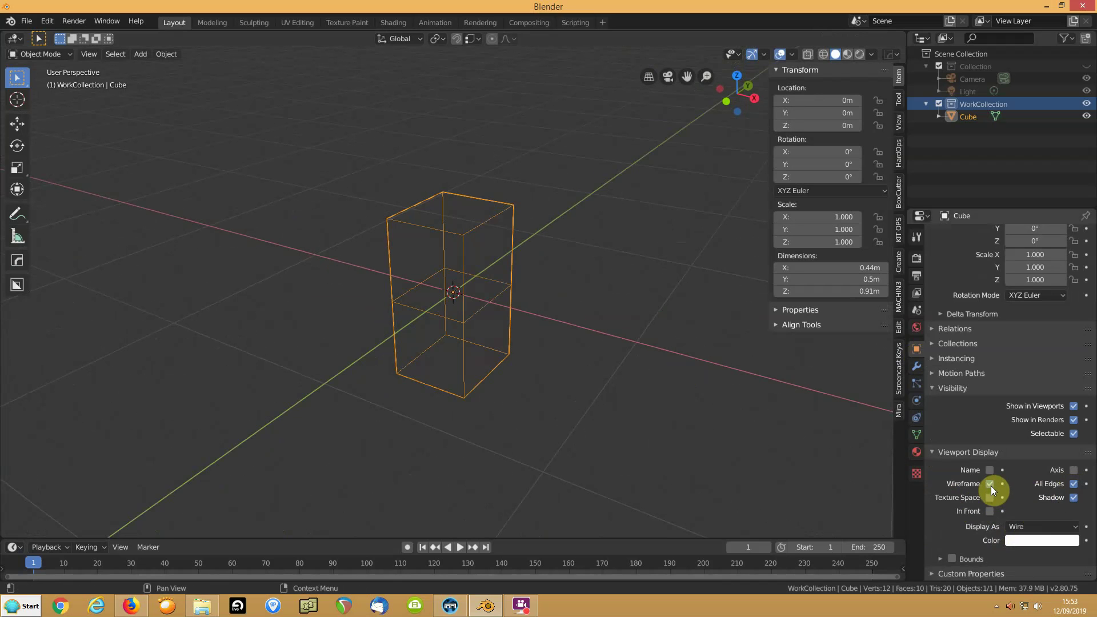
Add a second cube at the origin and scale it down uniformly to about 0.51 m.
middle_drag(467, 393, 339, 364)
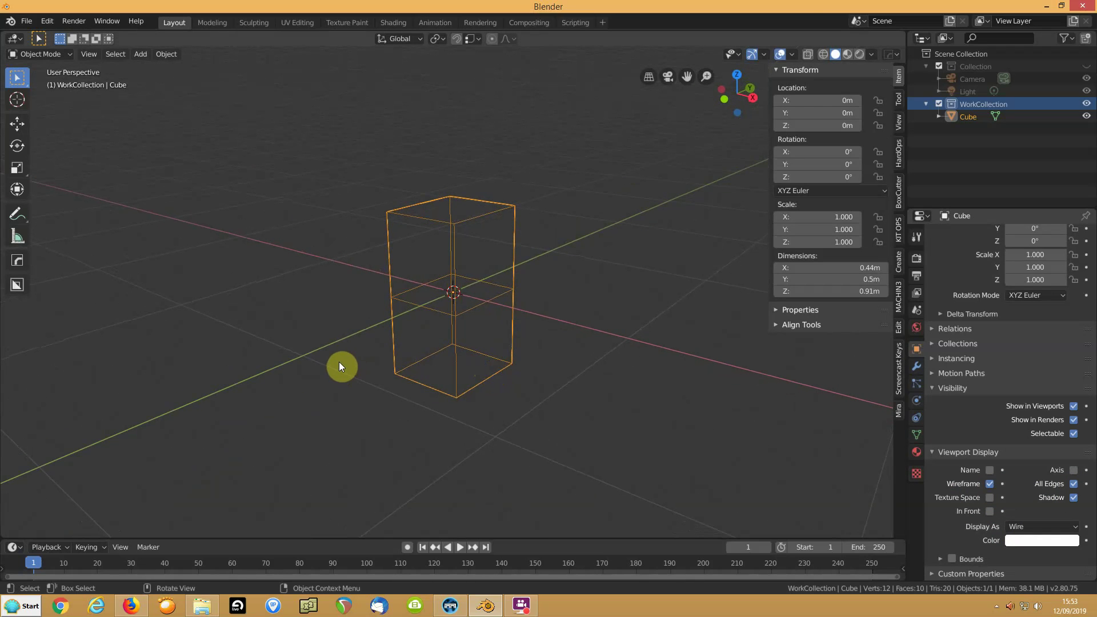
key(shift+a)
mouse_move(337, 357)
key(shift+a)
mouse_move(355, 242)
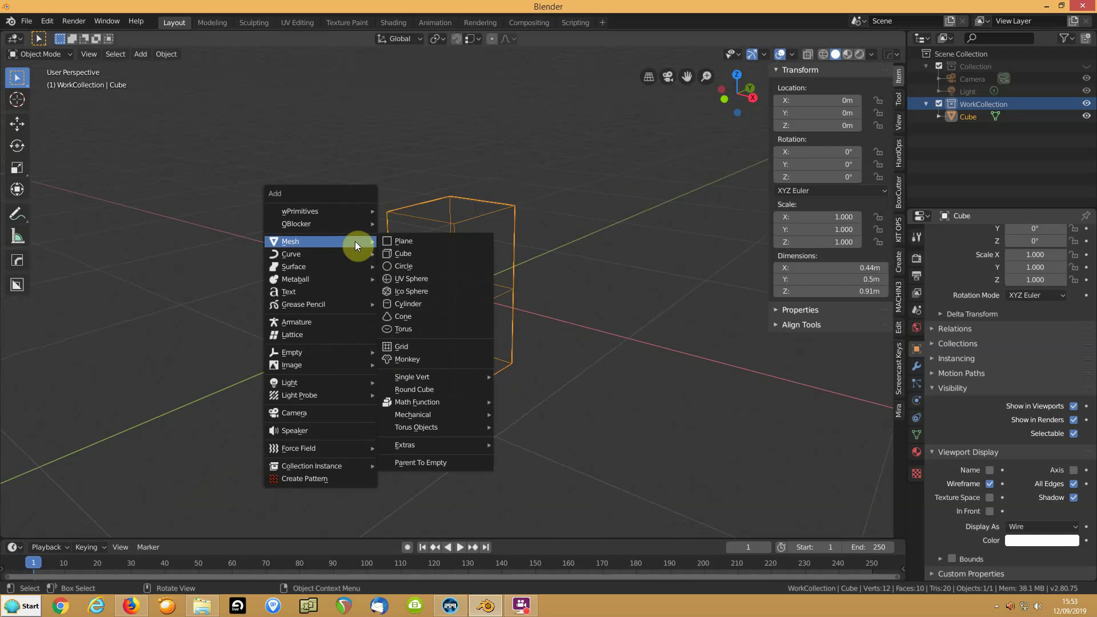
click(404, 255)
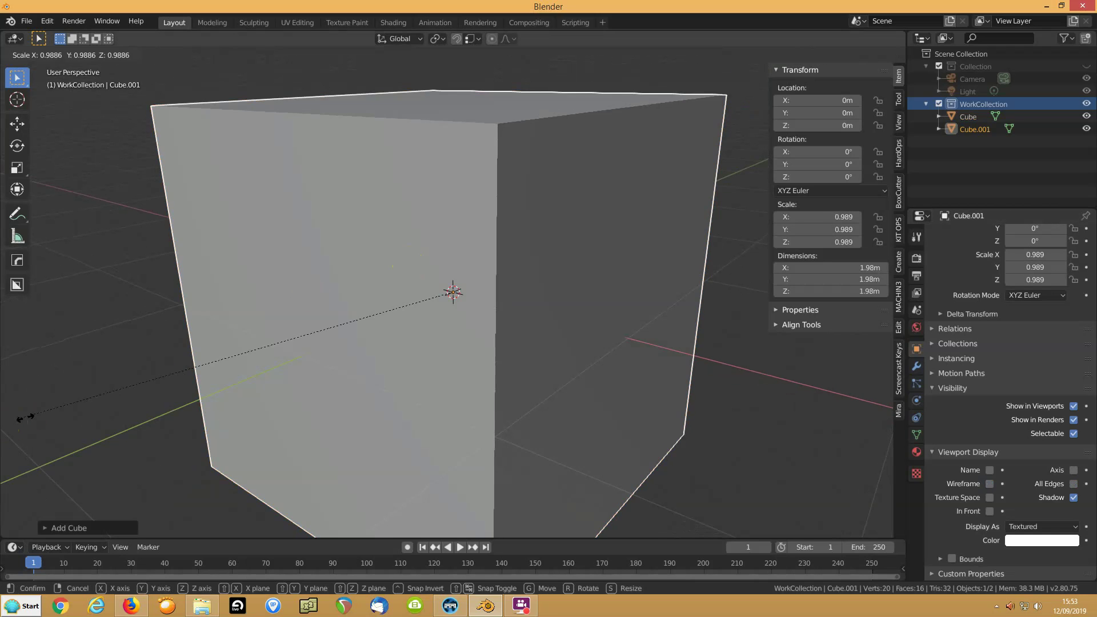
key(s)
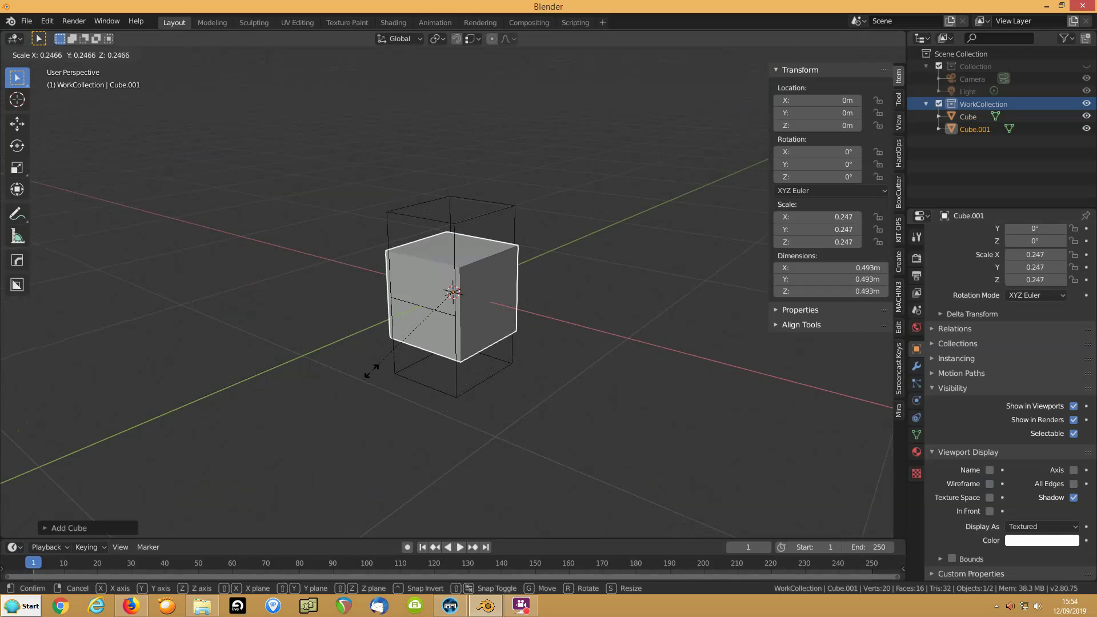
click(370, 373)
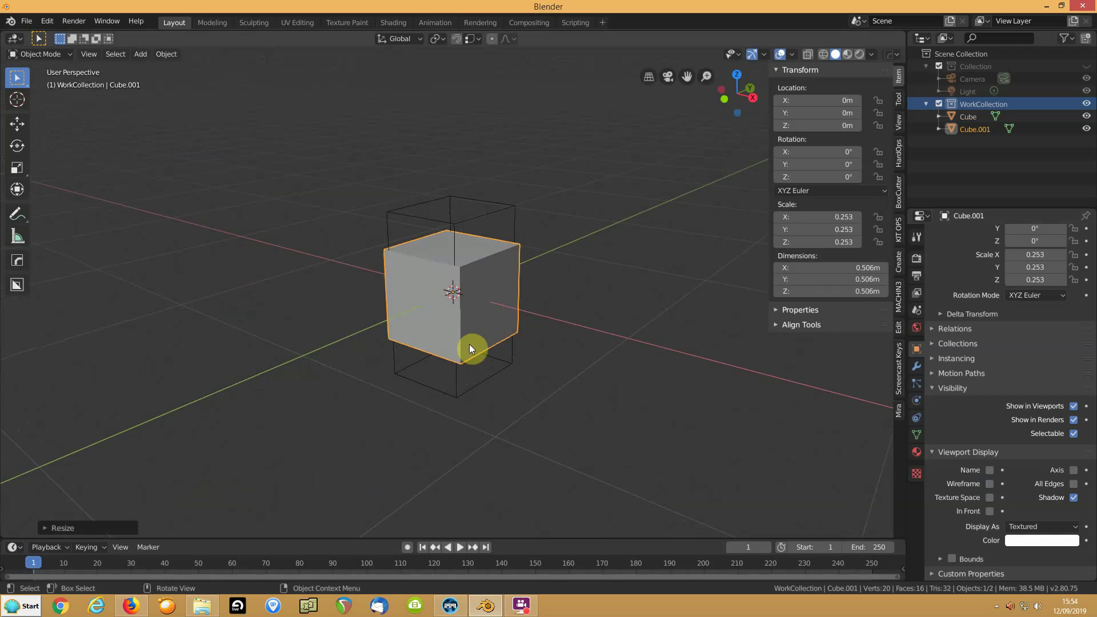
Set the second cube's dimensions to Y 0.5 m and X 0.44 m.
click(818, 279)
key(Return)
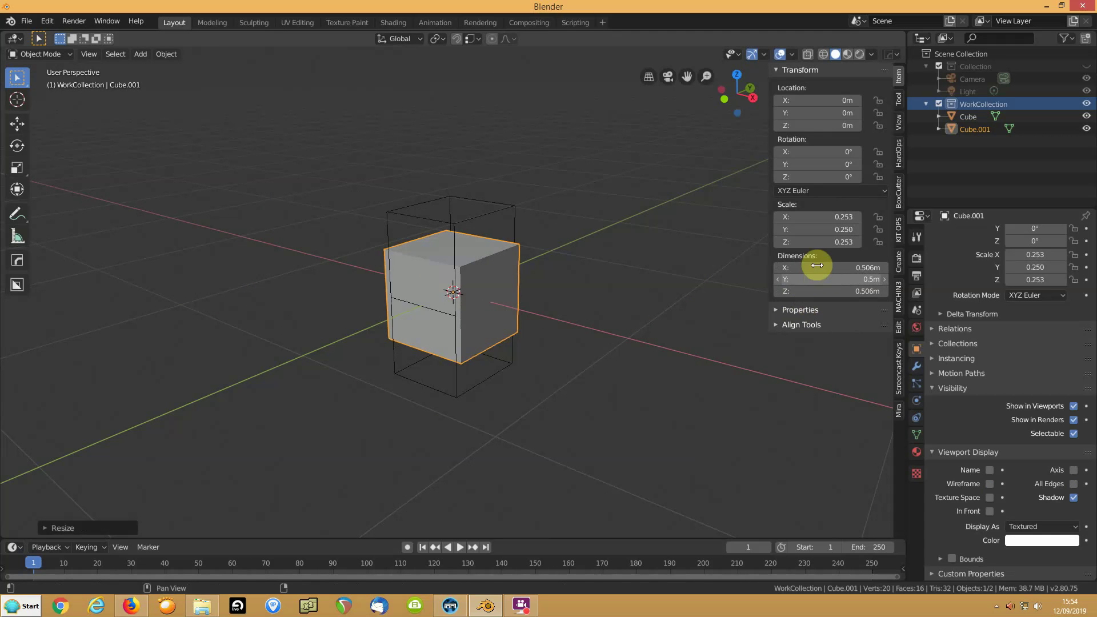
click(820, 268)
key(Return)
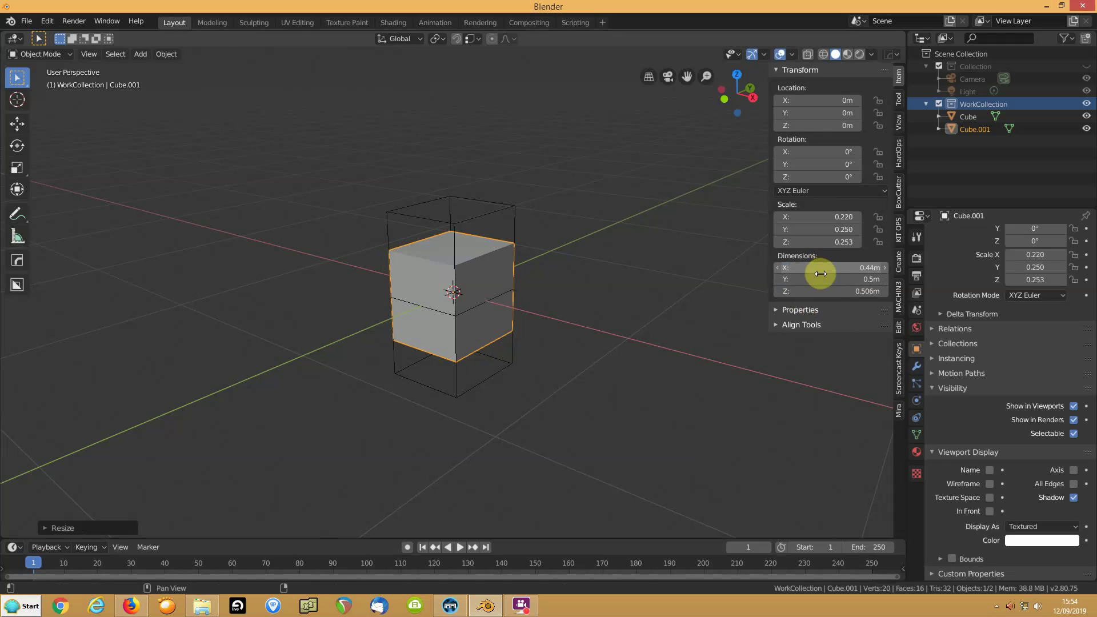
Flatten the second cube along Z into a seat slab about 0.06 m thick.
key(s)
key(z)
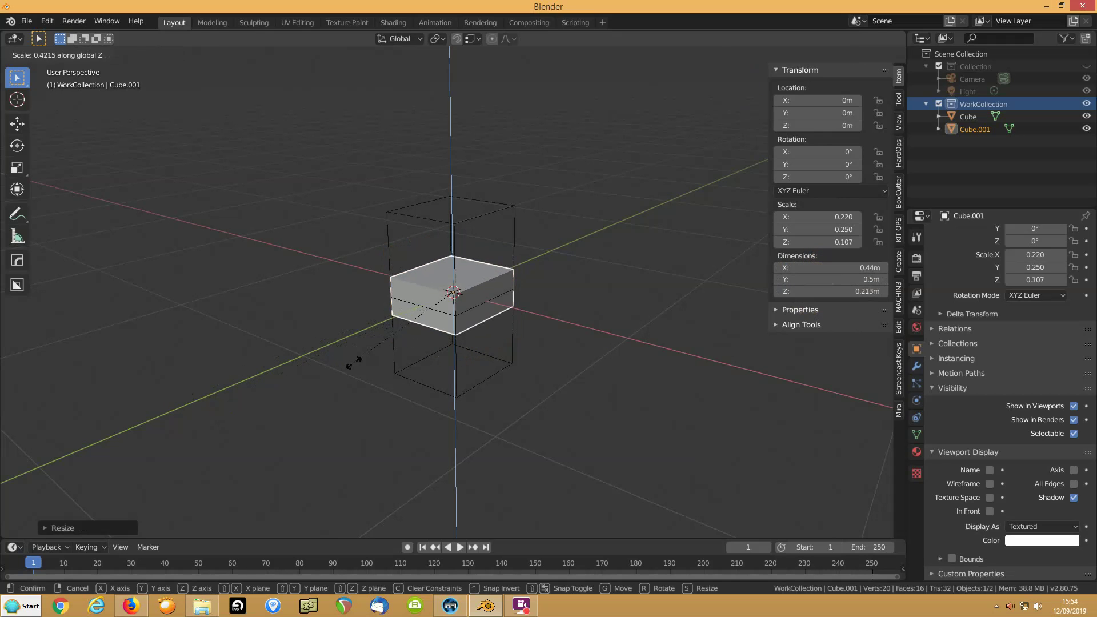
click(429, 319)
Lower the seat slab about 0.033 m along Z so its top meets the seat-height line, and apply its scale.
scroll(424, 340, up, 4)
key(g)
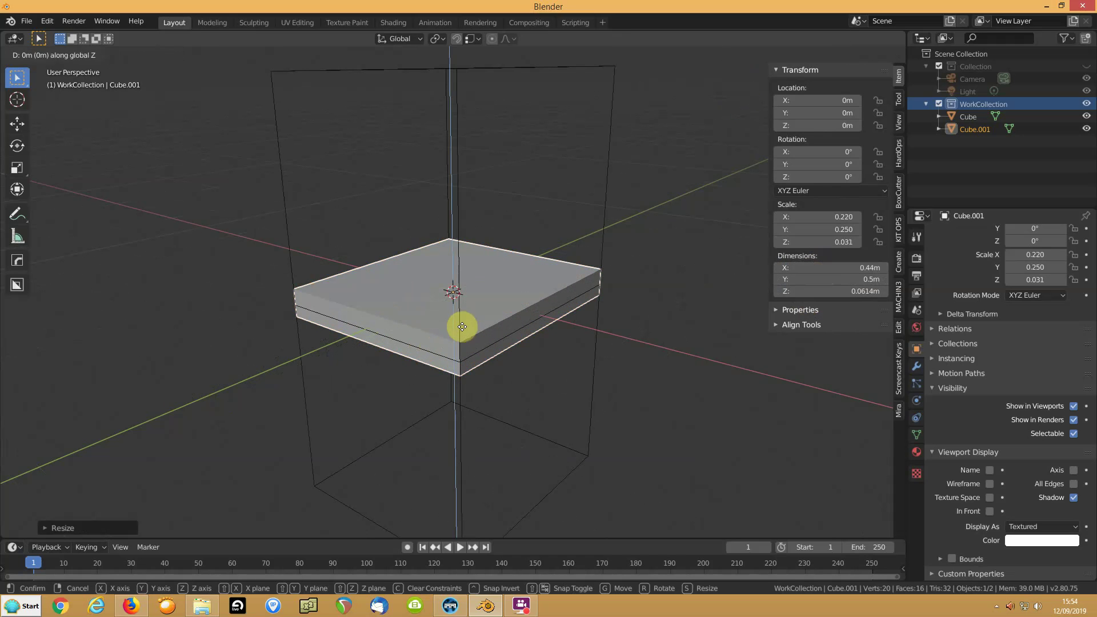
key(z)
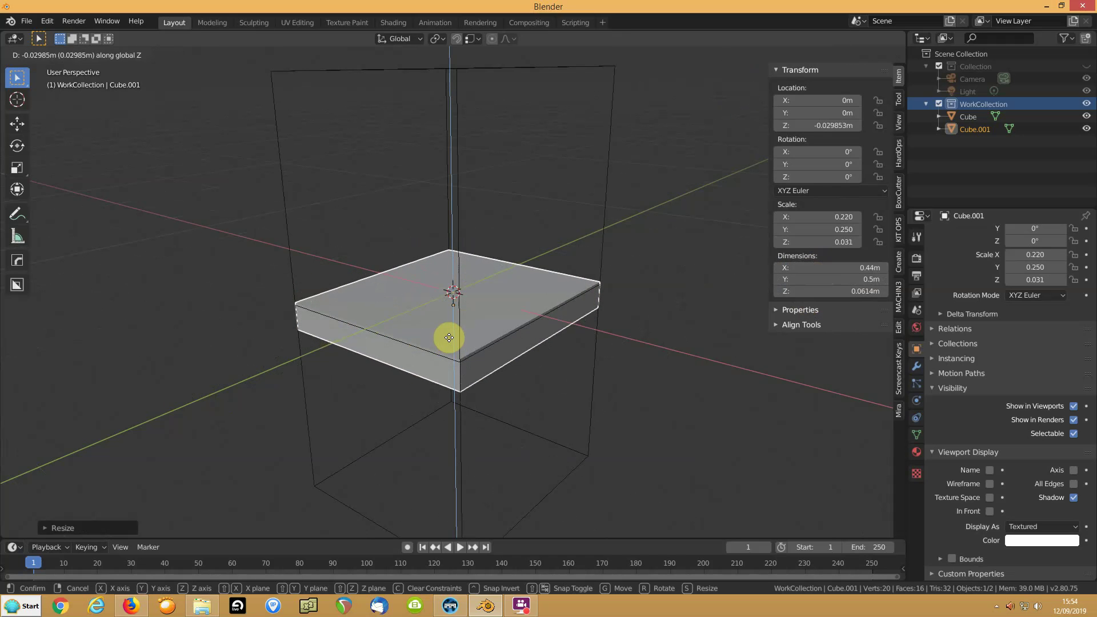
click(449, 338)
key(ctrl+a)
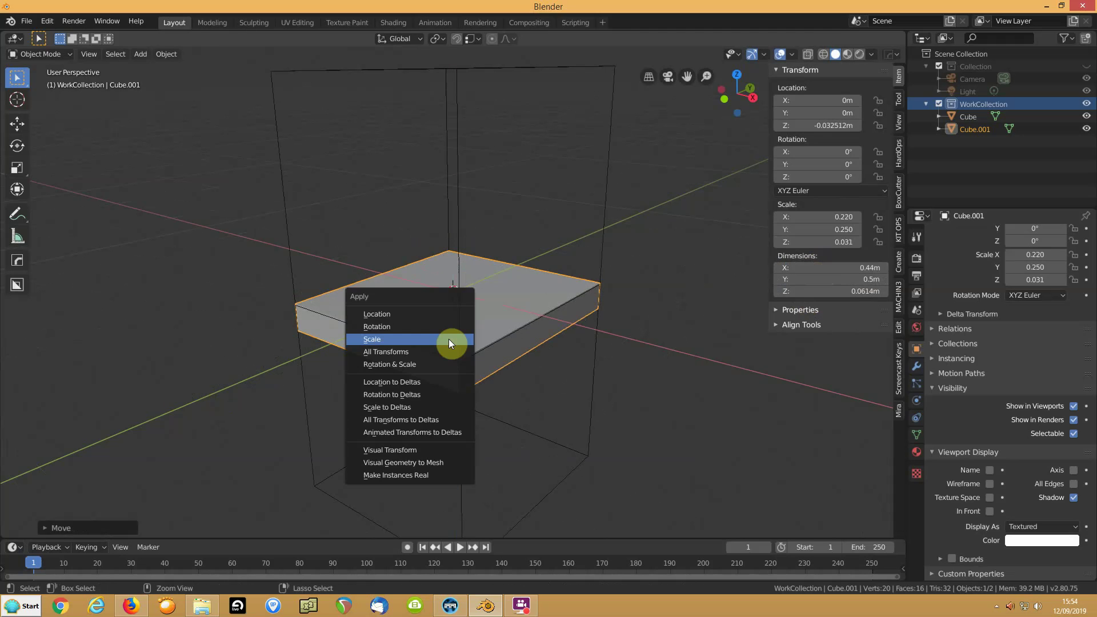
click(447, 339)
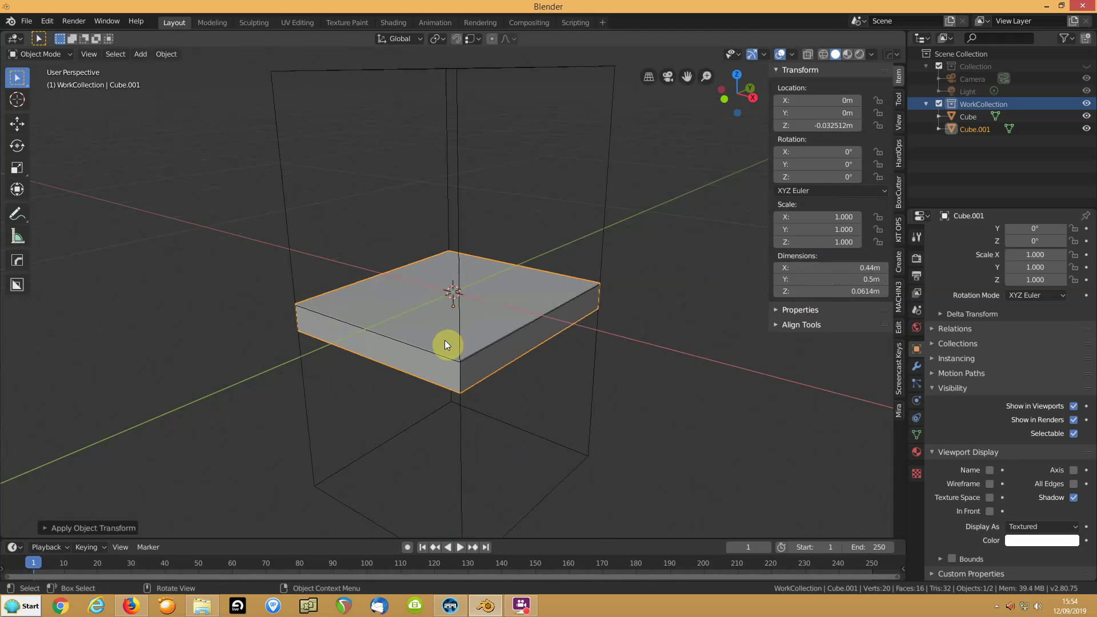
Raise the seat slab's bottom face about 0.03 m along Z to thin the seat.
key(Tab)
middle_drag(444, 340, 438, 278)
key(3)
click(453, 289)
middle_drag(440, 277, 501, 355)
key(g)
key(z)
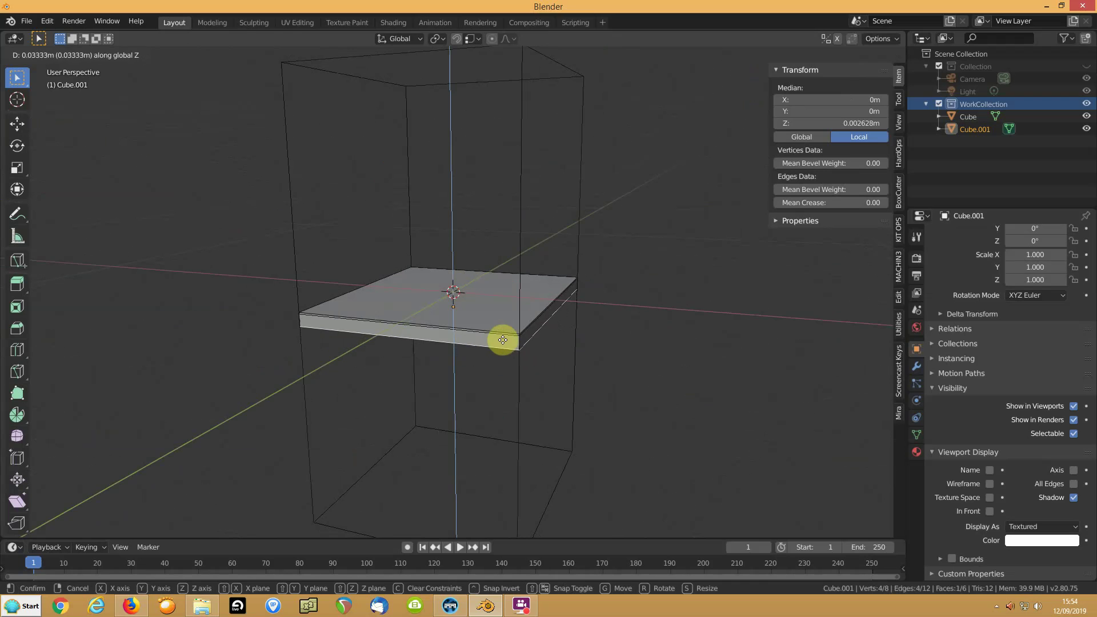
click(502, 341)
middle_drag(485, 294, 383, 317)
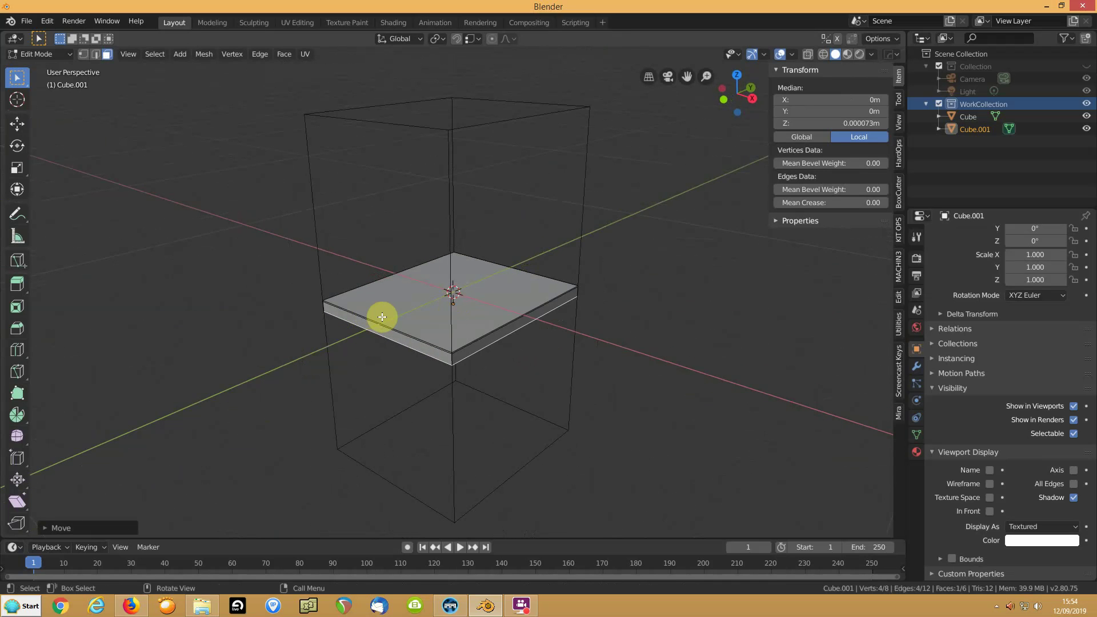
Duplicate the seat slab's mesh in place, shrink the copy in X and Y only, and stretch it along Z into a block.
key(l)
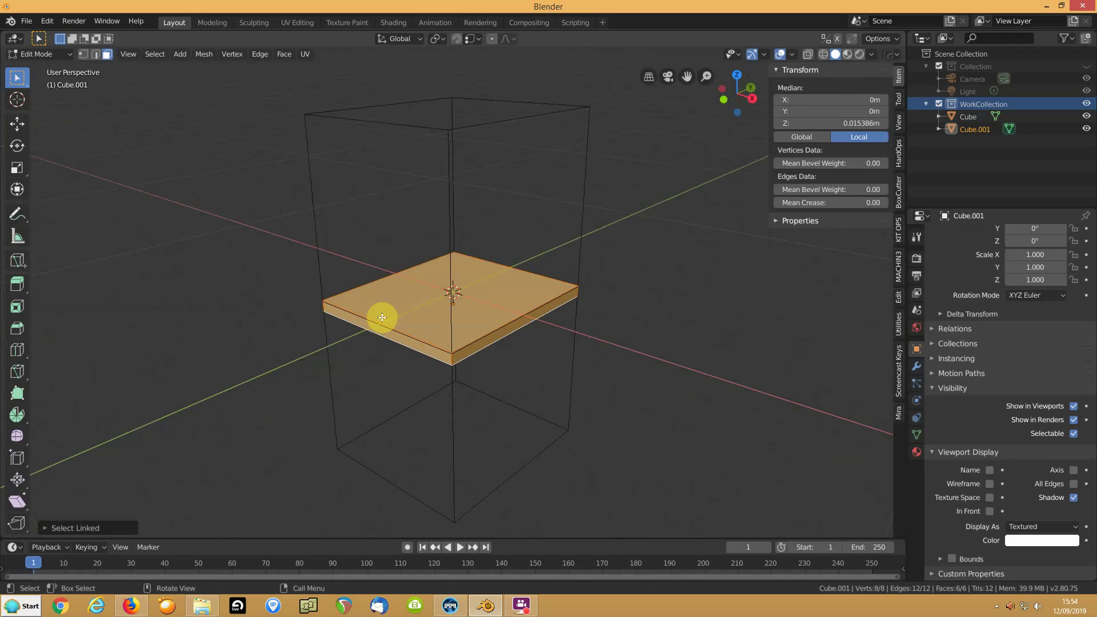
key(shift+d)
right_click(382, 317)
key(s)
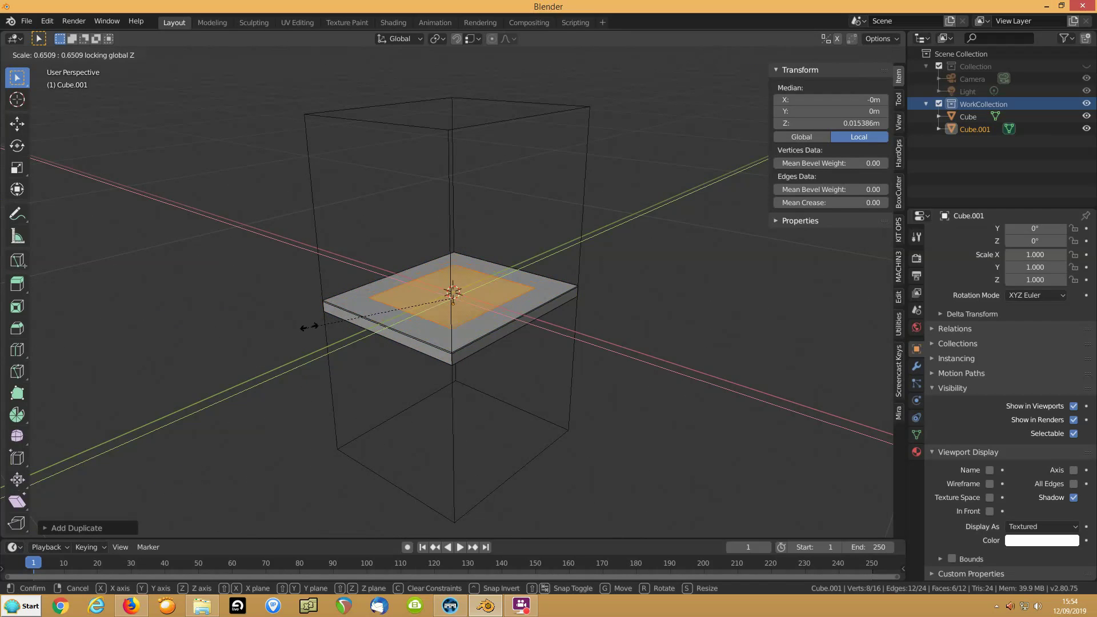
click(390, 311)
key(s)
key(z)
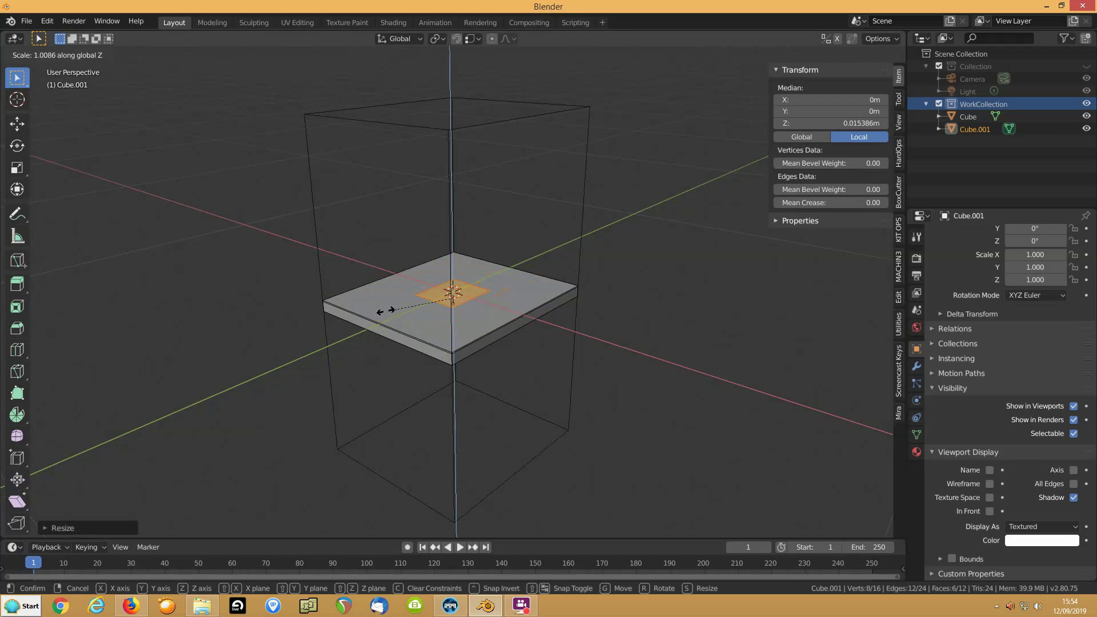
click(728, 456)
middle_drag(478, 391, 389, 437)
key(KP_7)
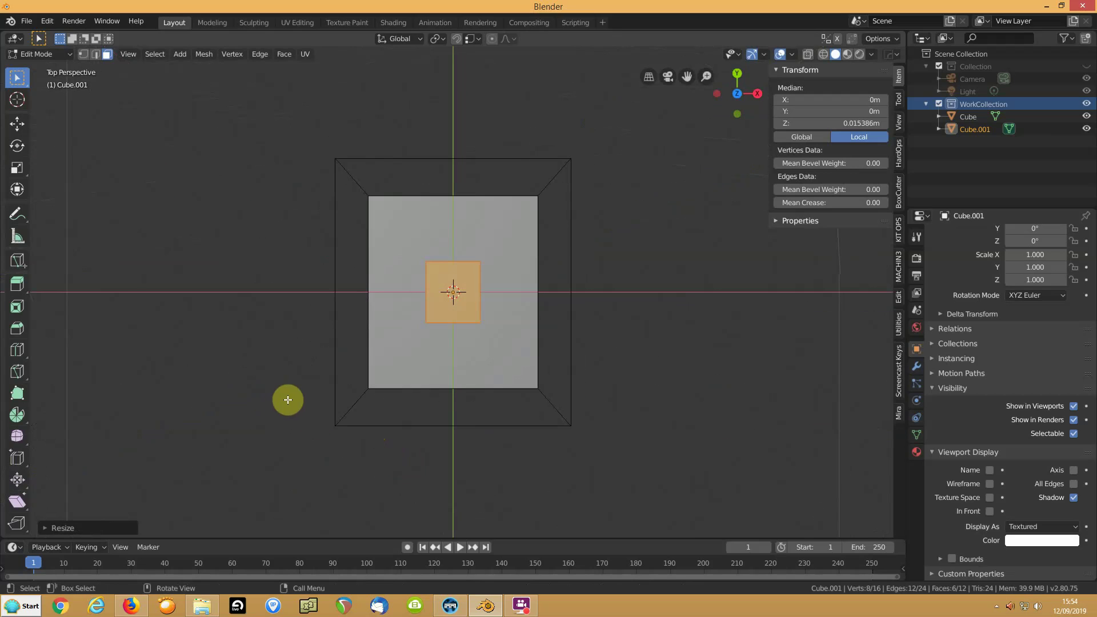
key(KP_5)
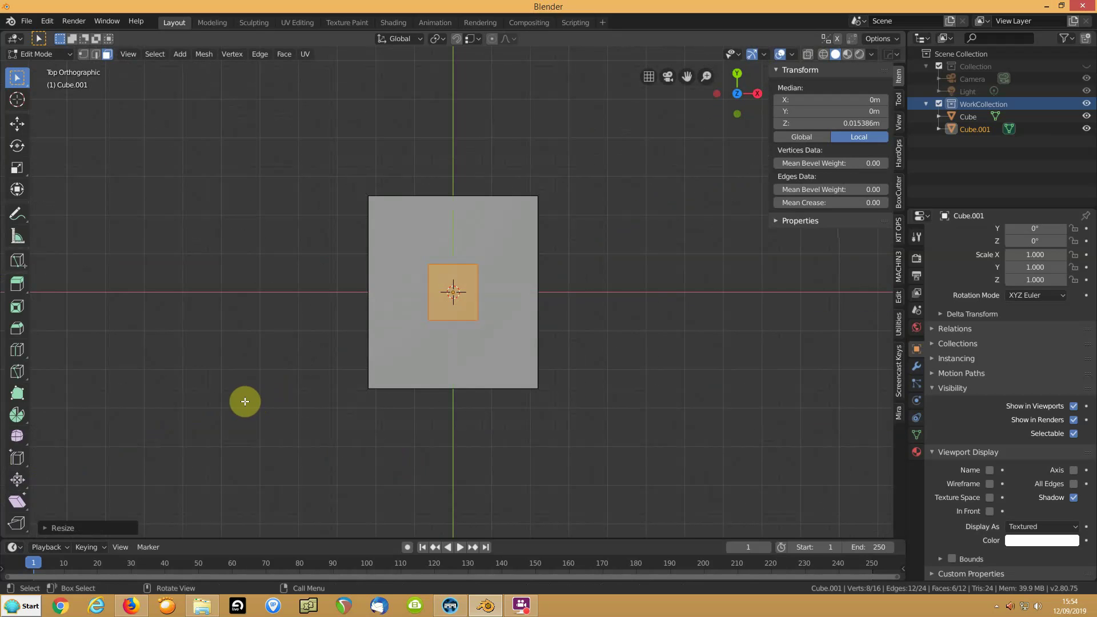
click(520, 606)
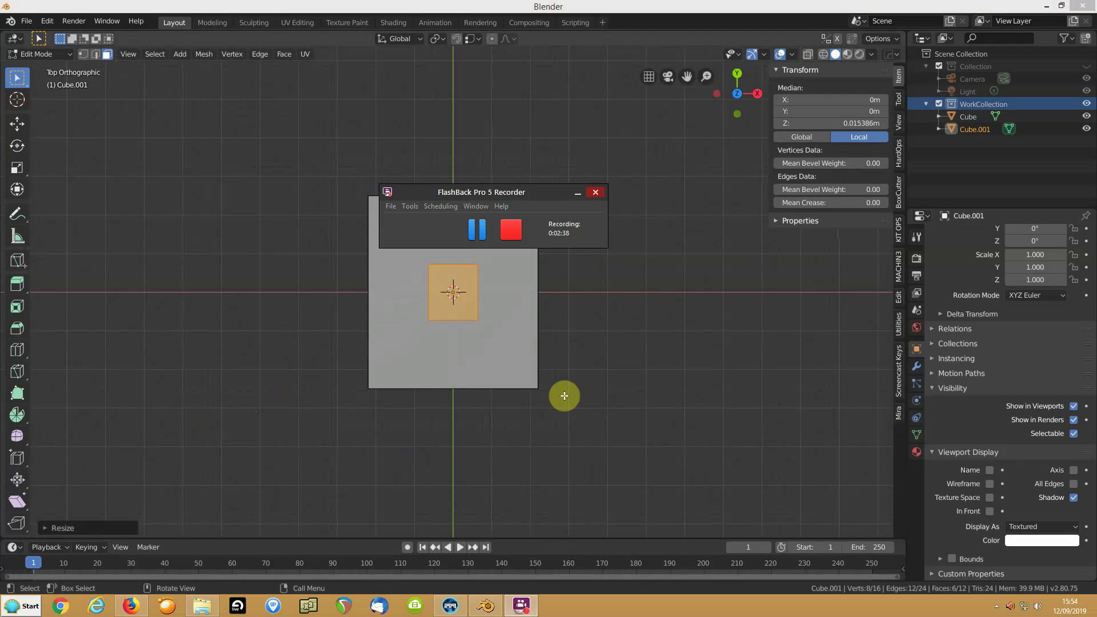
click(478, 236)
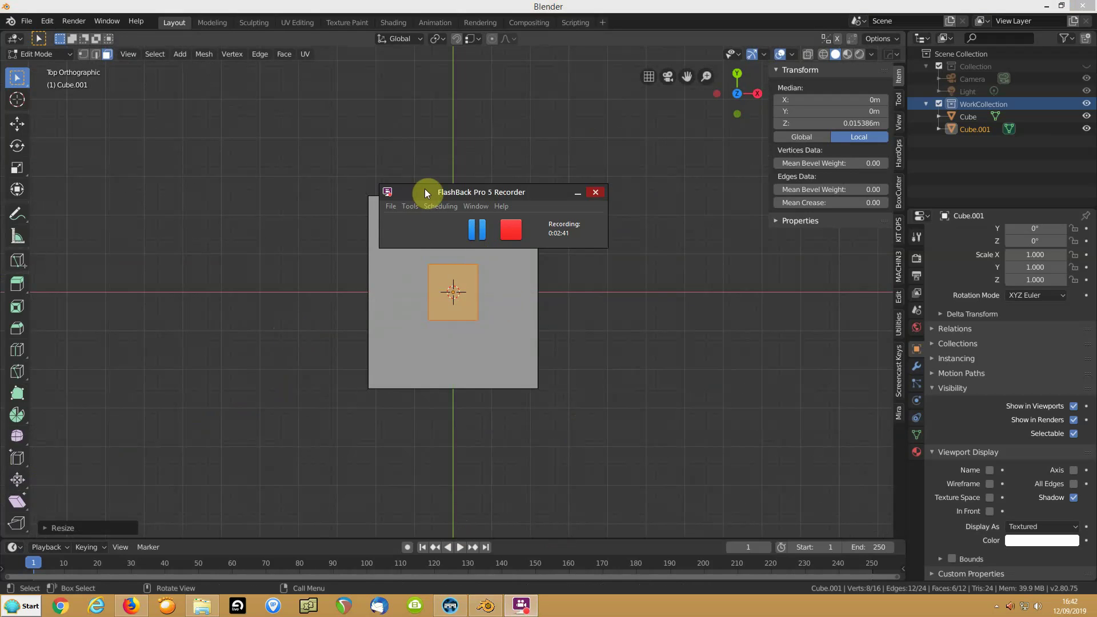
drag(425, 192, 655, 331)
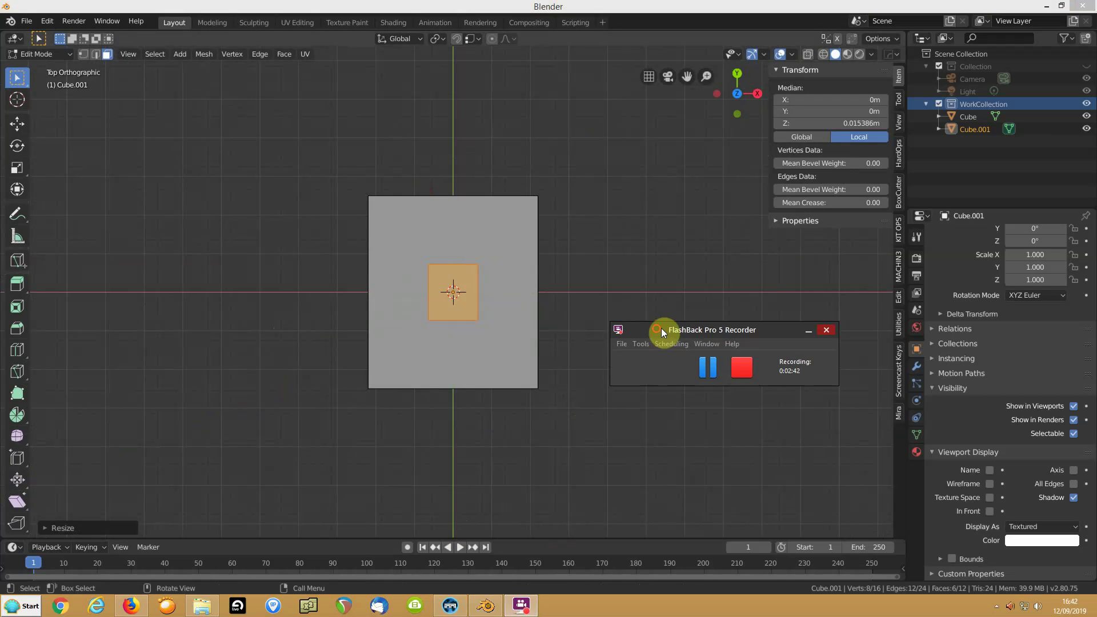
Select the whole central block and scale it along Y to about 0.87 to make its footprint nearly square.
click(595, 227)
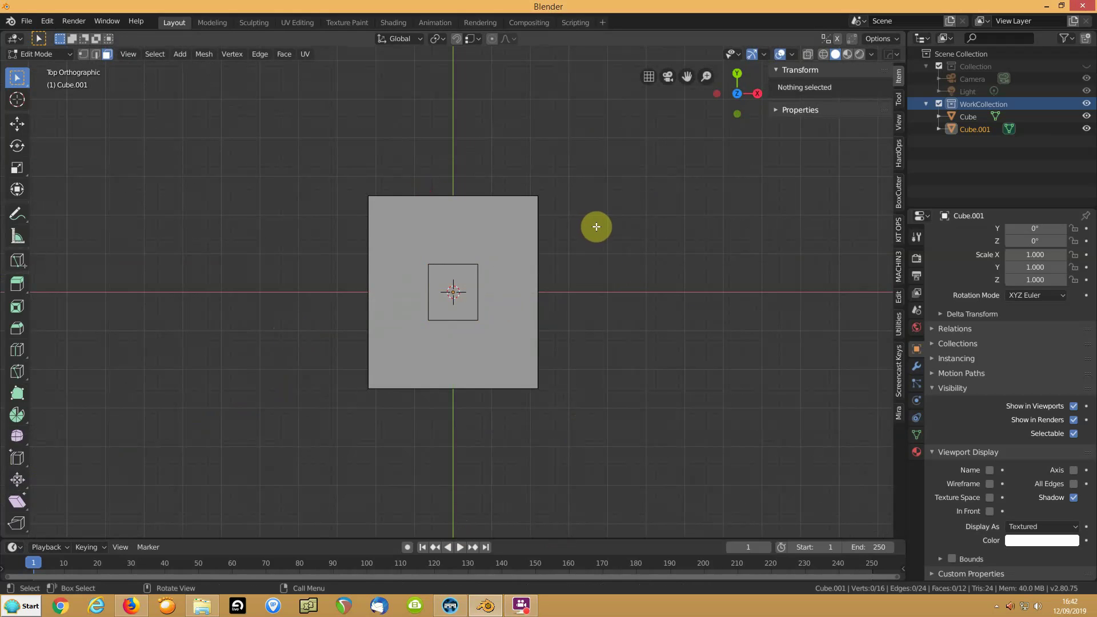
click(435, 292)
key(ctrl+l)
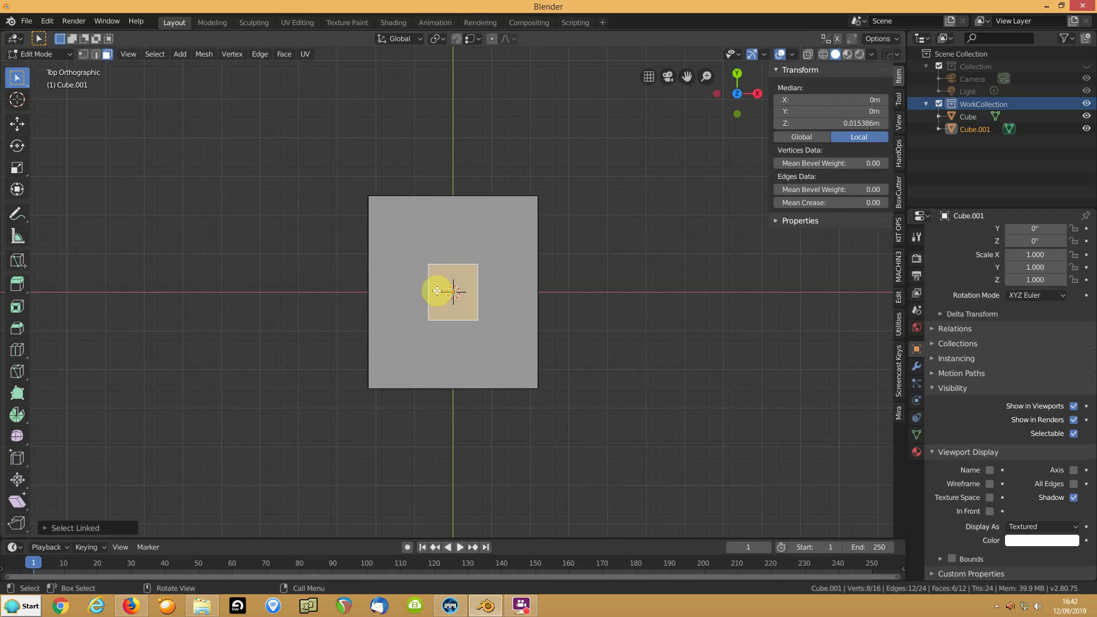
key(s)
key(y)
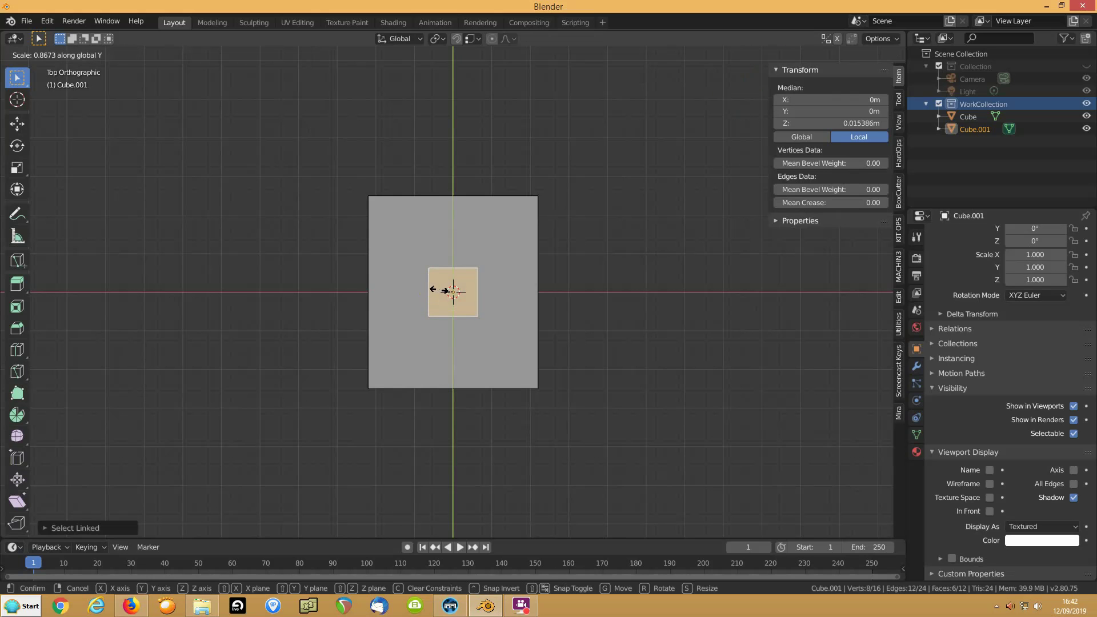
click(440, 290)
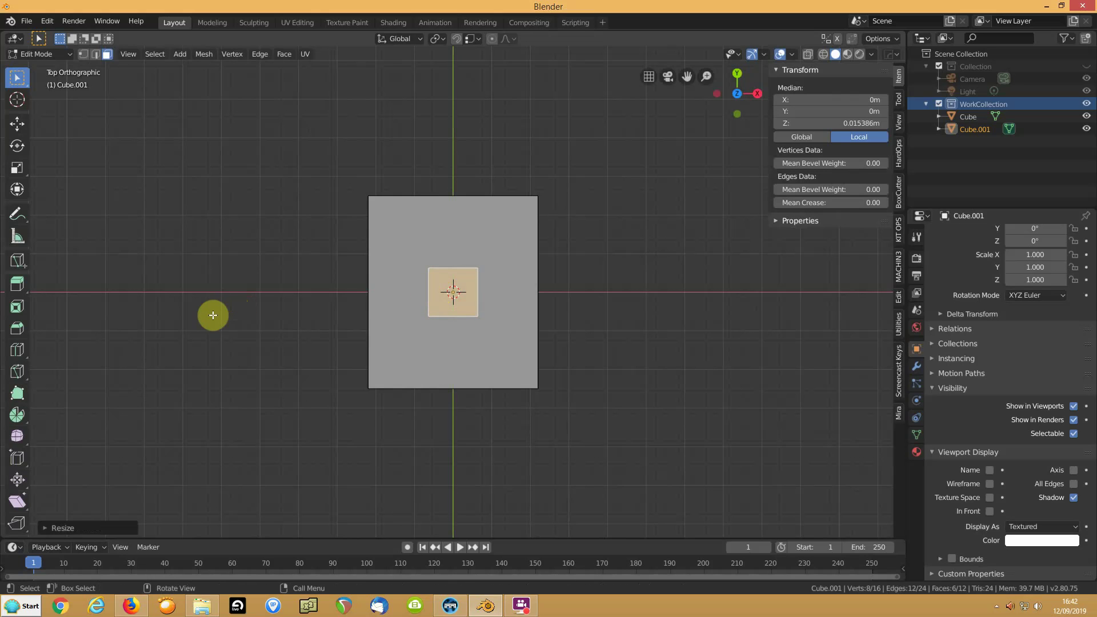
Scale the central block uniformly to about 0.53 and move it to the seat's negative-X, positive-Y corner.
key(s)
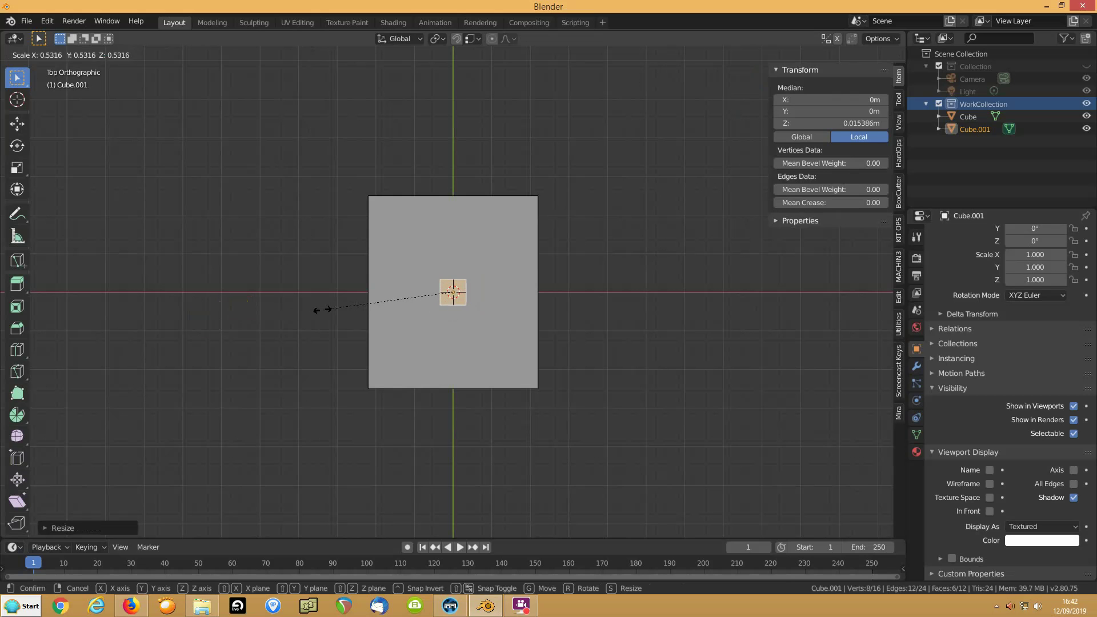
click(325, 310)
key(g)
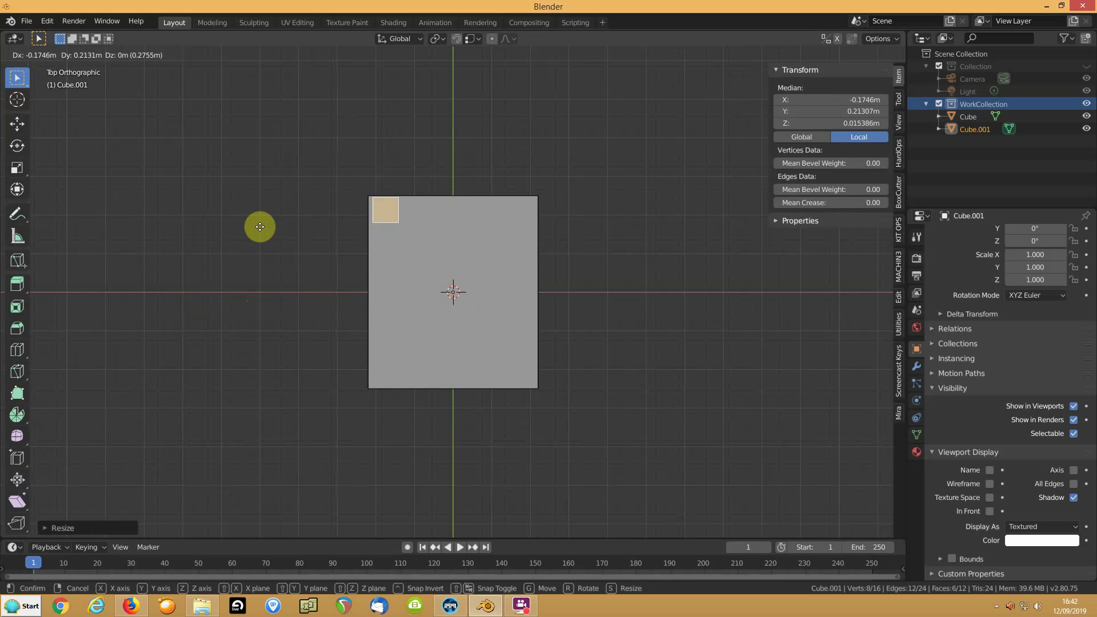
click(259, 228)
Move the corner block down along Z so its top meets the seat's underside.
middle_drag(281, 332, 339, 274)
key(g)
key(z)
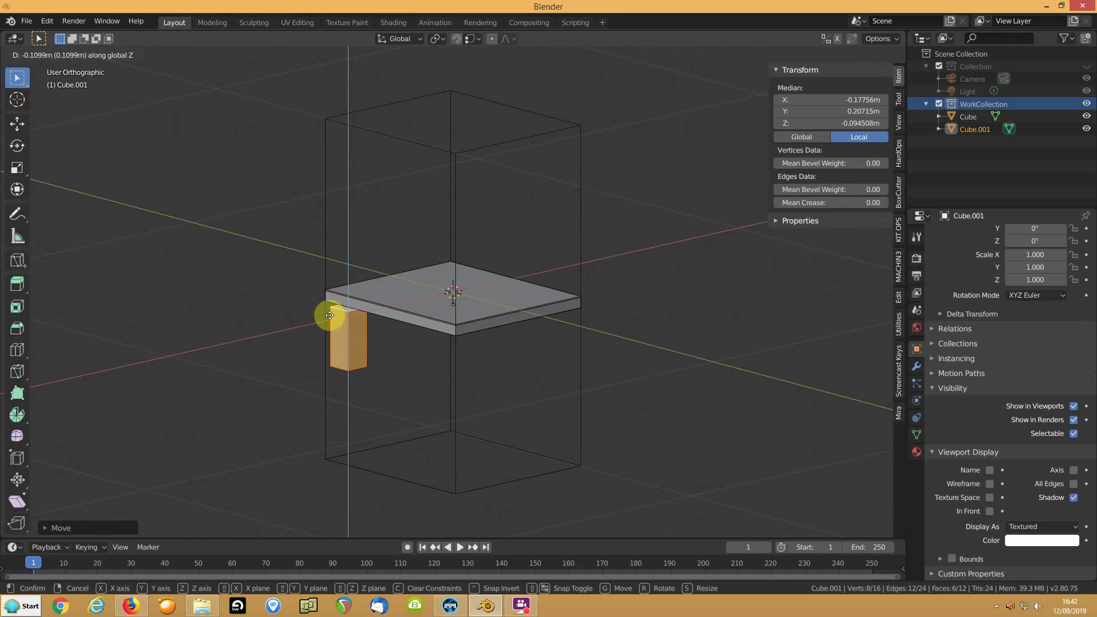
click(327, 313)
click(456, 38)
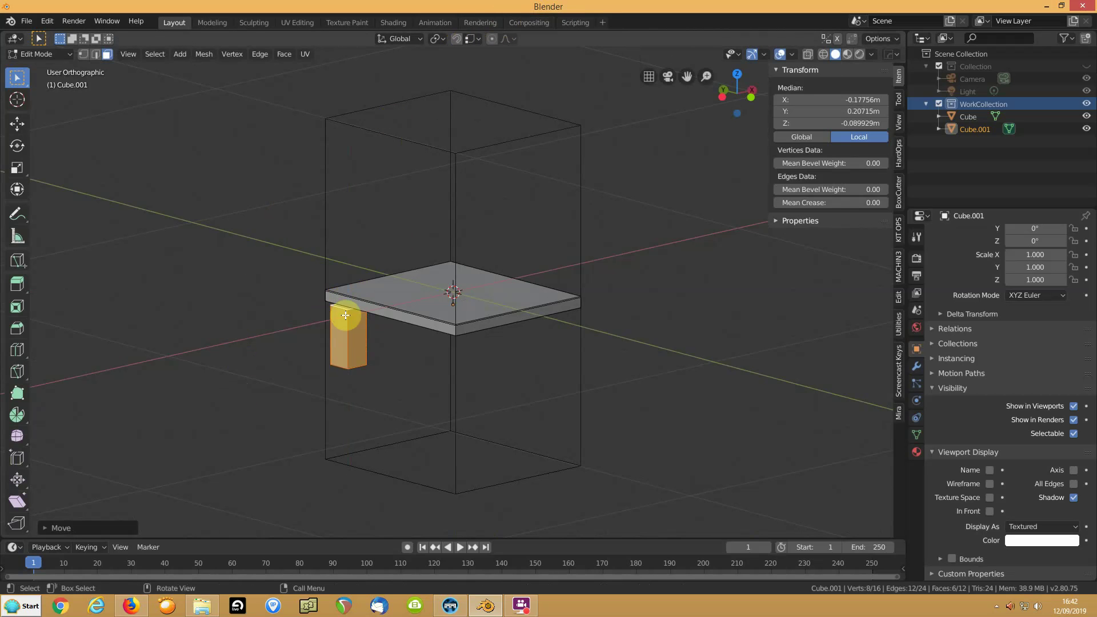
key(g)
key(z)
click(332, 303)
Extend the block into a leg by moving its bottom face down along Z to the base of the size guide.
middle_drag(331, 399, 358, 348)
click(351, 350)
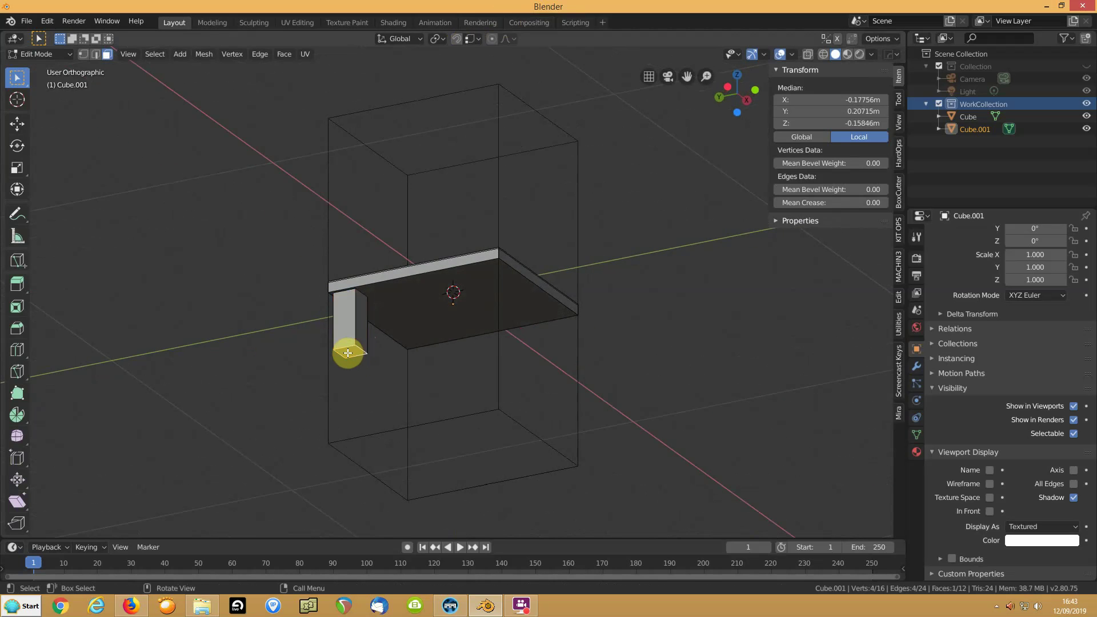
key(g)
key(z)
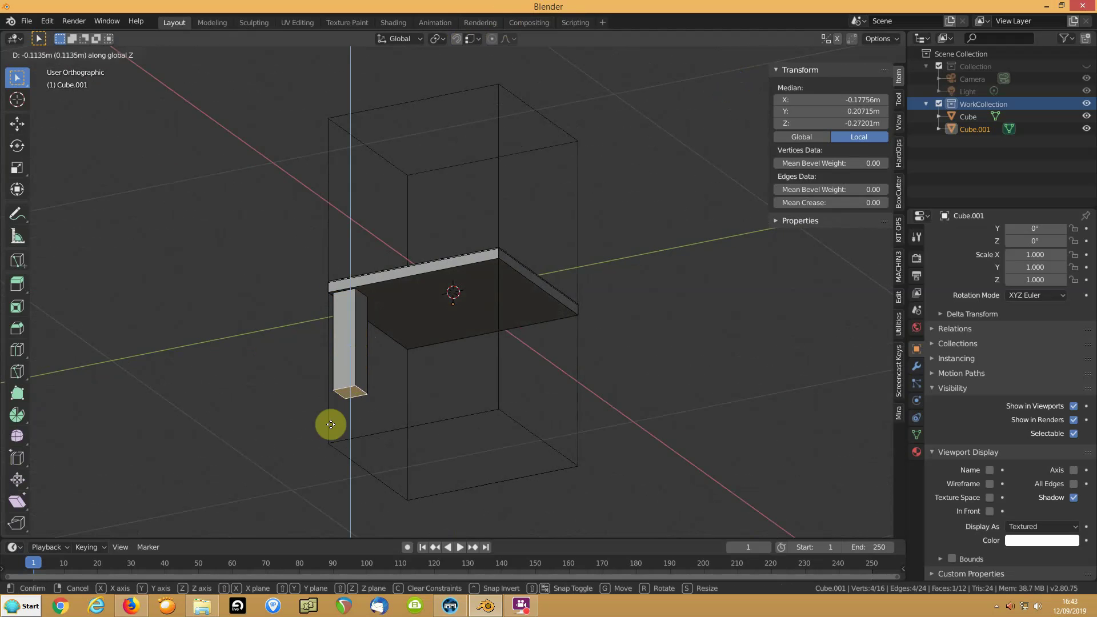
click(326, 444)
Lower the seat's underside face about 0.009 m along Z to thicken the seat slightly.
middle_drag(380, 408, 438, 289)
click(438, 290)
key(g)
key(z)
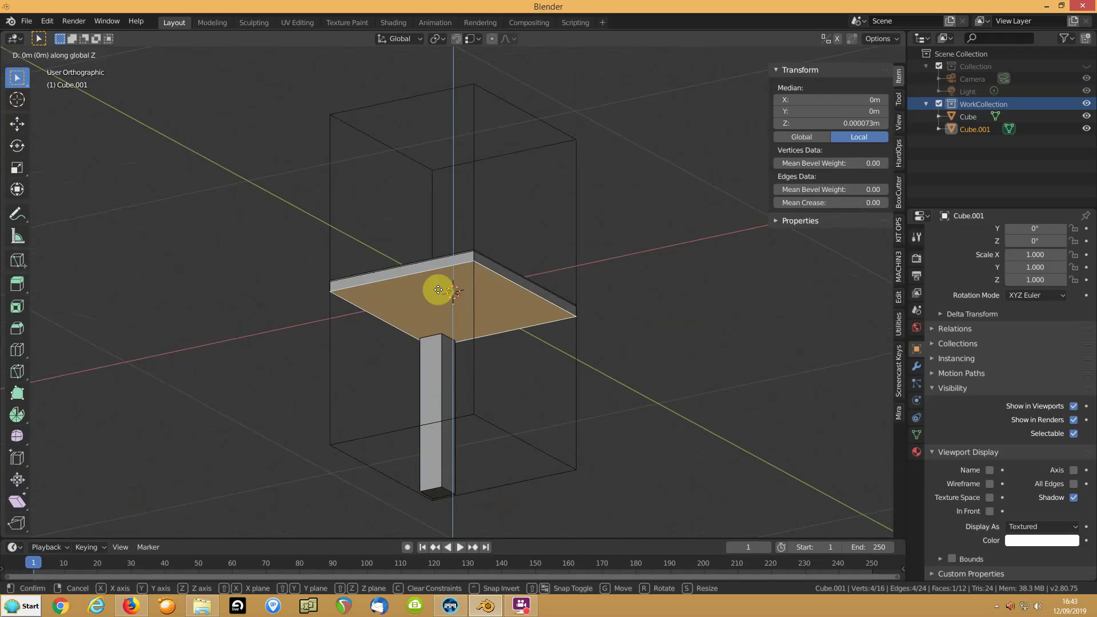
click(438, 292)
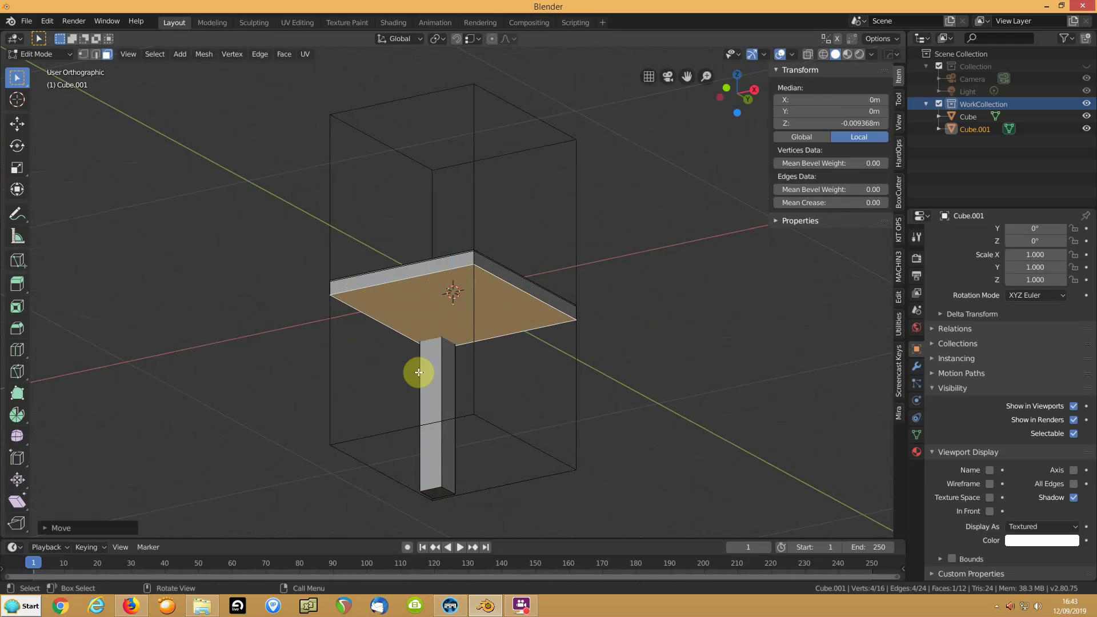
Select the whole leg and slim it in X and Y to about 0.8, keeping its height.
click(430, 377)
key(ctrl+l)
alt+middle_drag(356, 364, 536, 423)
middle_drag(588, 413, 490, 431)
key(s)
key(shift+z)
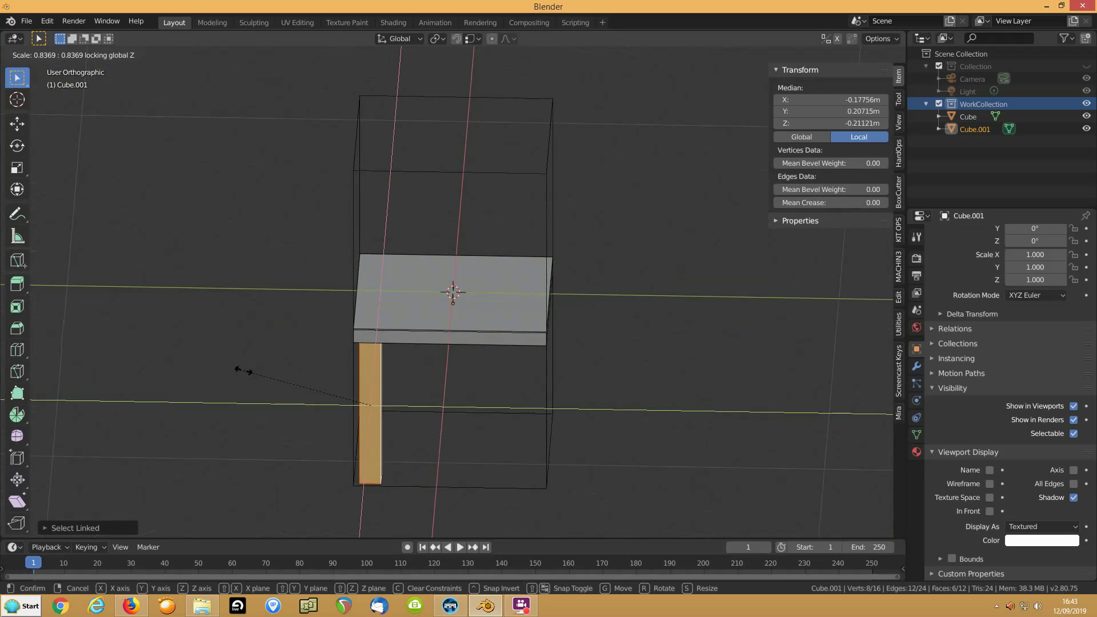
click(254, 370)
Move the leg horizontally into the size guide's corner, at about X -0.195 m and Y 0.225 m.
click(375, 476)
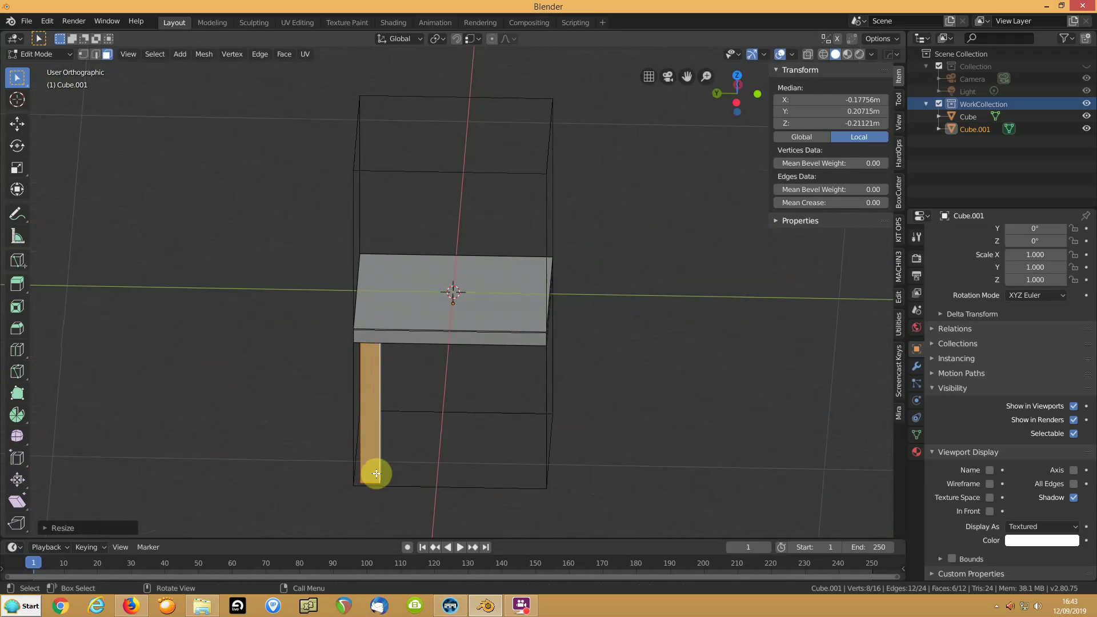
key(g)
key(shift+z)
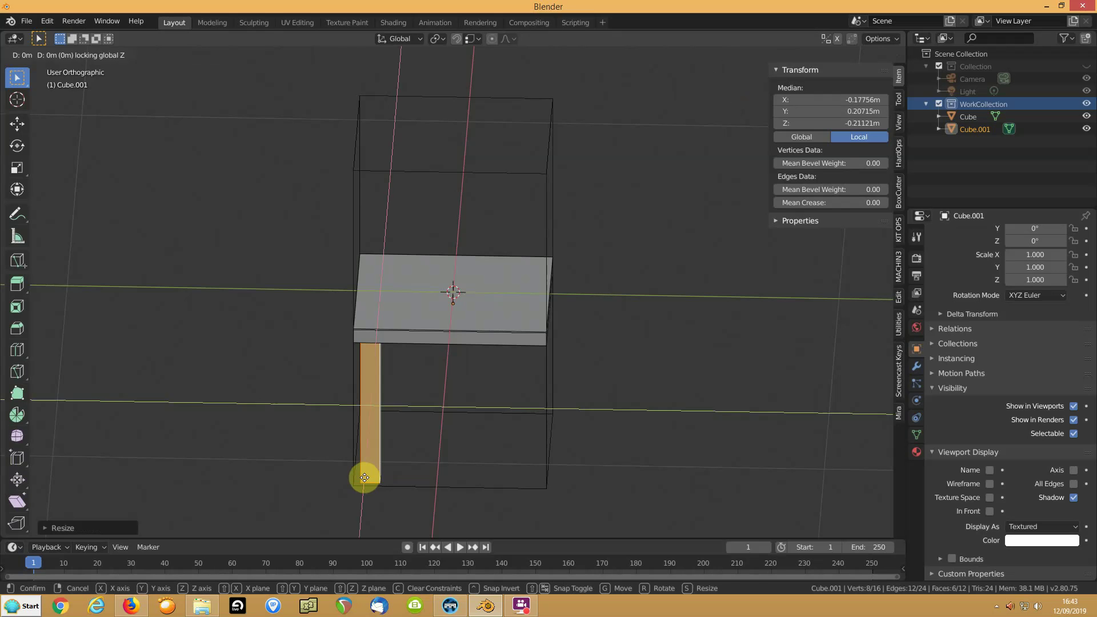
click(349, 490)
middle_drag(349, 490, 246, 440)
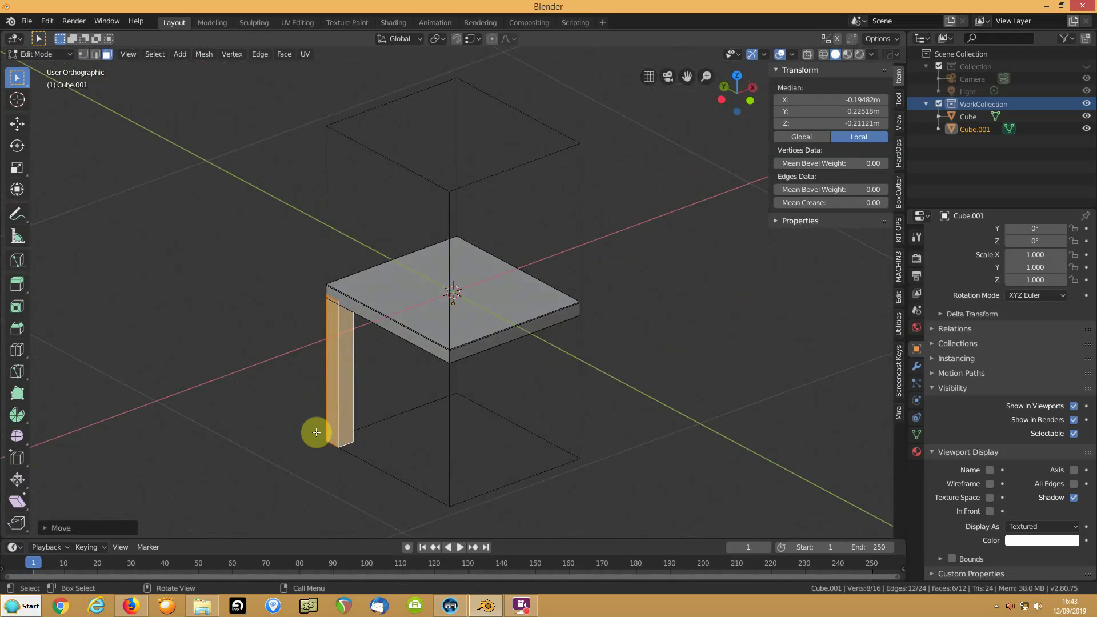
Duplicate the leg along Y to the negative-Y corner, and duplicate that copy about 0.39 m along X for a third leg.
key(shift+d)
key(y)
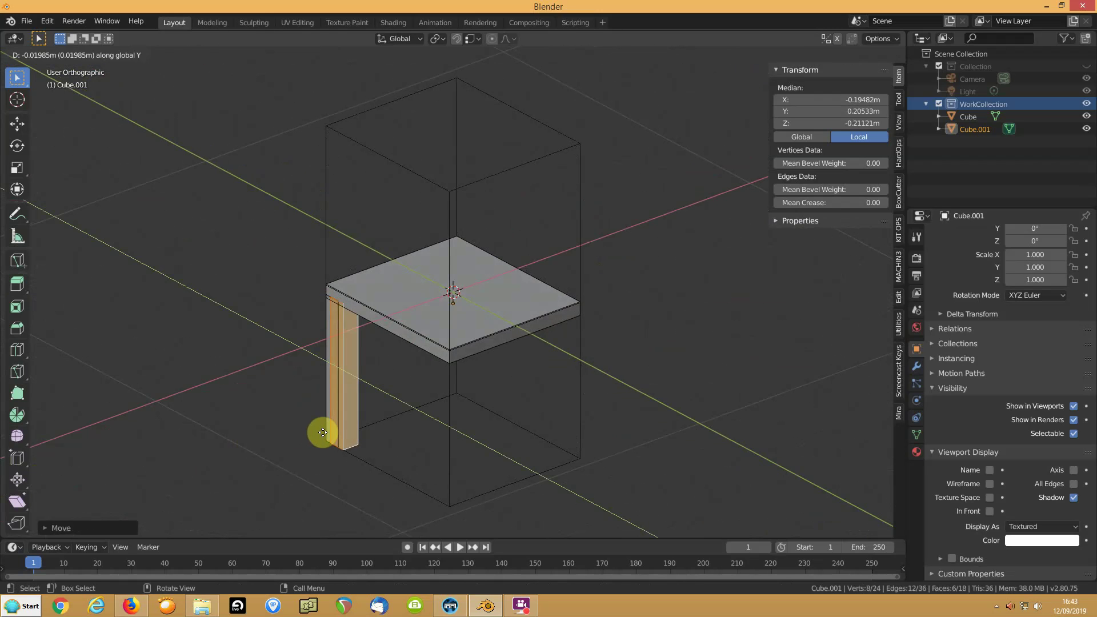
click(445, 507)
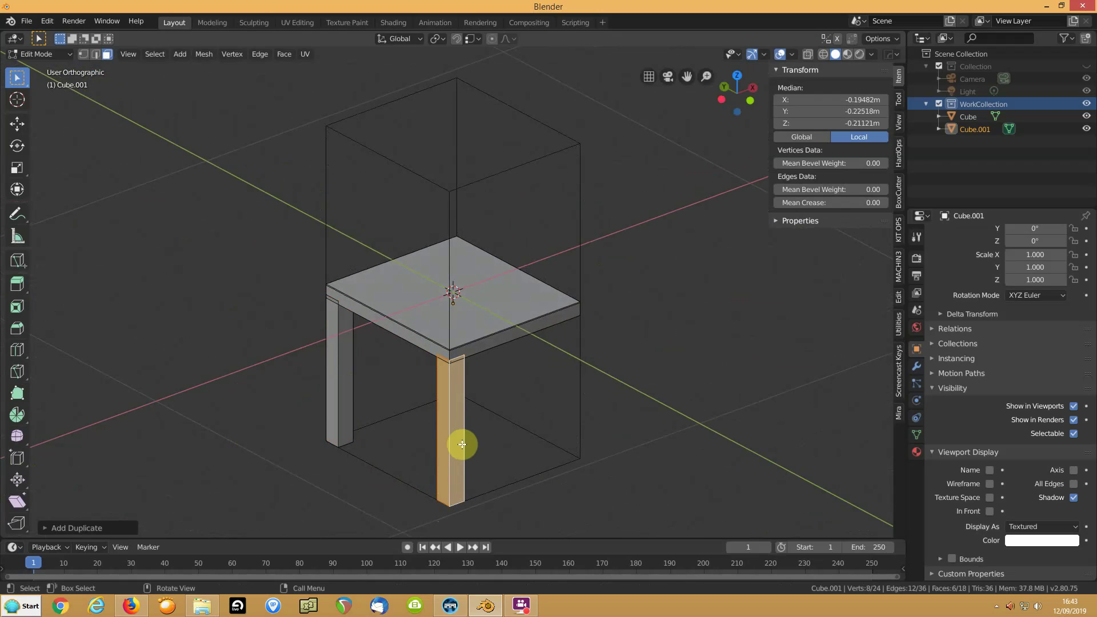
key(shift+d)
key(x)
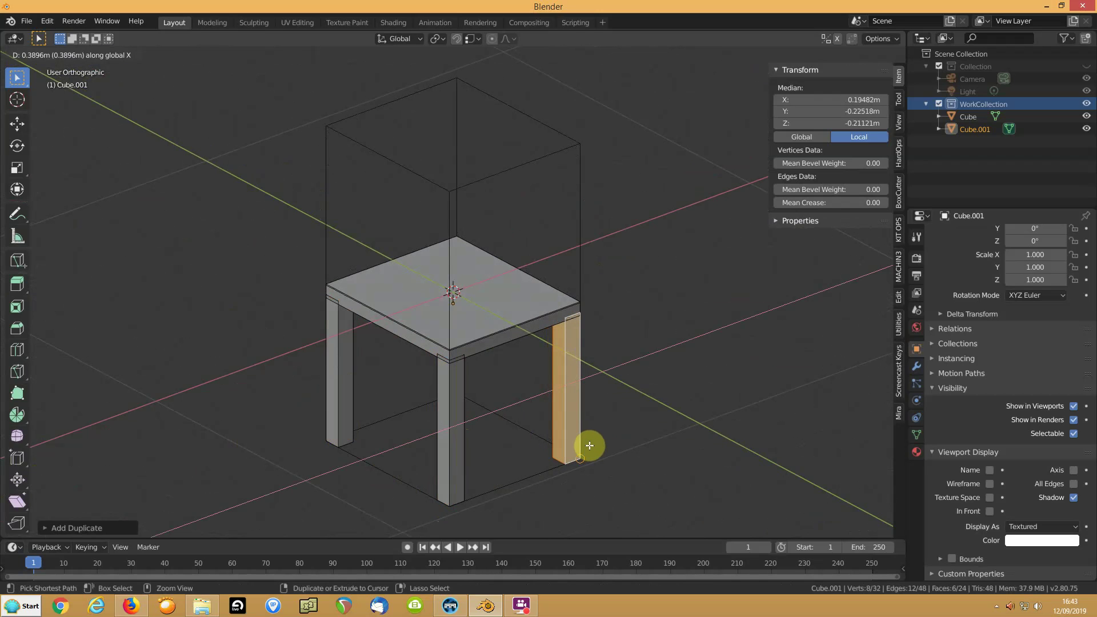
click(589, 445)
Duplicate the third leg along Y and align the copy with the remaining corner at about Y 0.225 m.
key(g)
key(y)
click(501, 417)
middle_drag(502, 417, 482, 431)
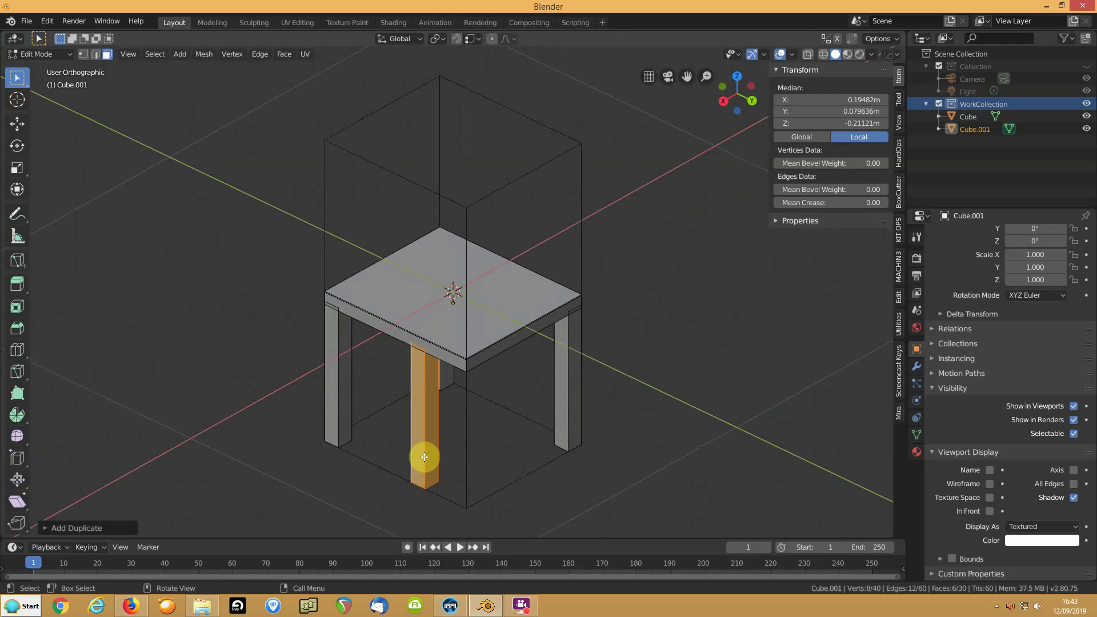
key(g)
key(y)
click(461, 497)
Duplicate the fourth leg and move the copy up along Z so its base rests on the seat's top as a backrest post.
middle_drag(436, 438, 387, 405)
scroll(389, 394, down, 2)
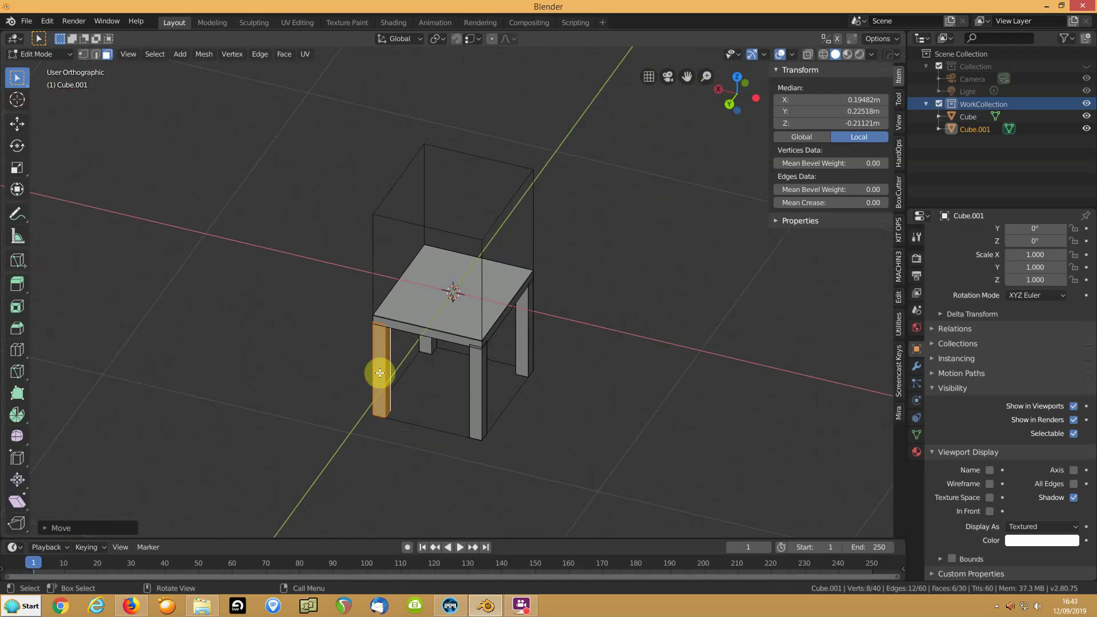
click(380, 373)
key(l)
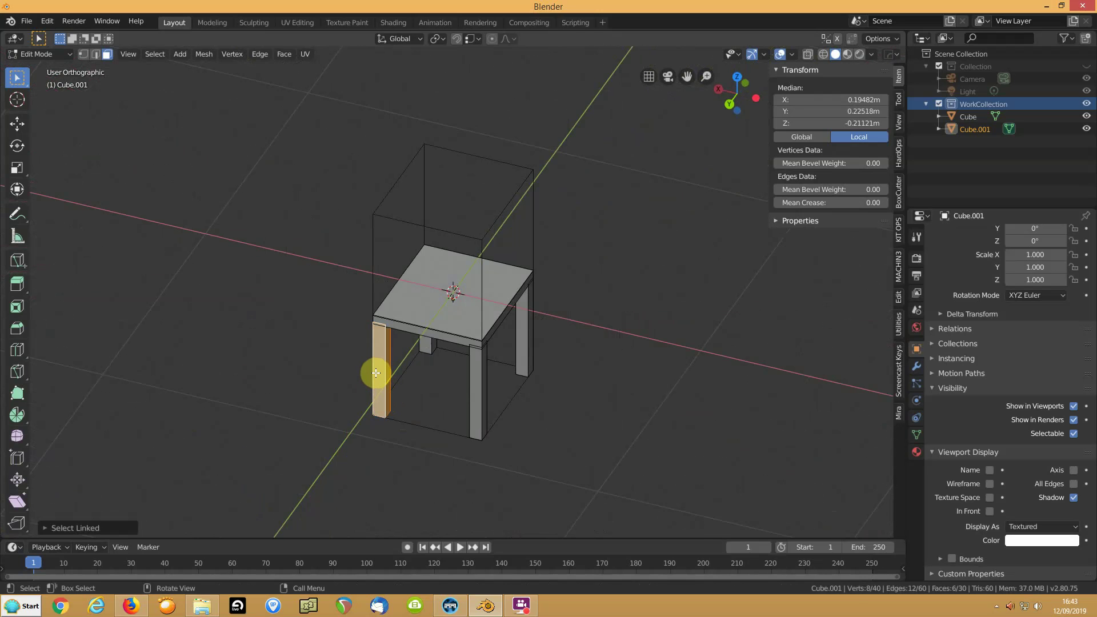
key(shift+d)
right_click(376, 373)
key(g)
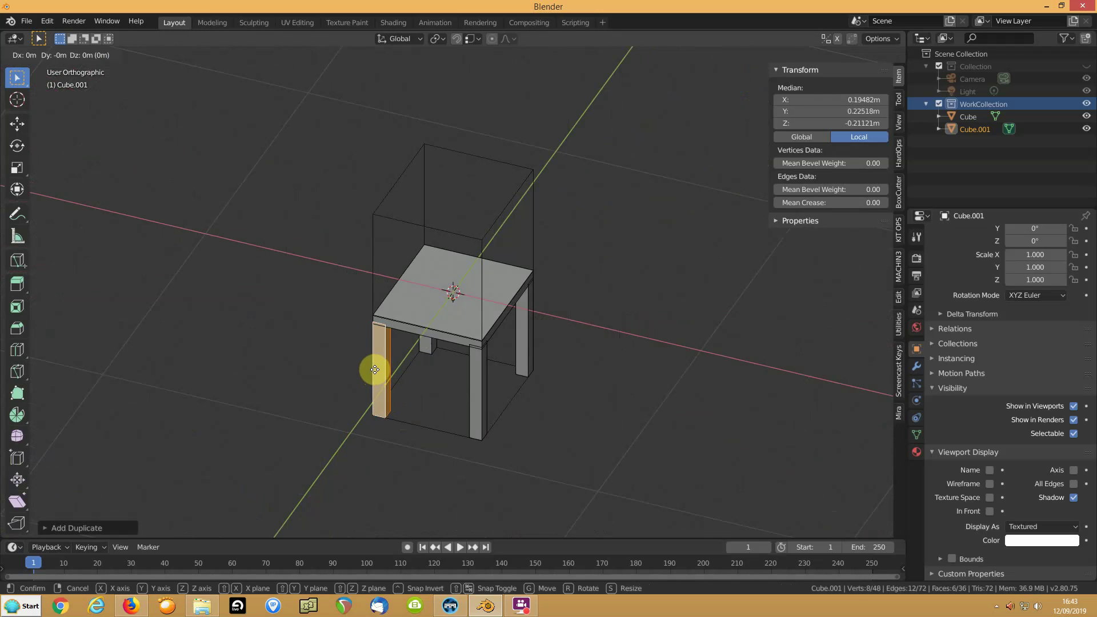
key(z)
click(369, 239)
key(g)
key(z)
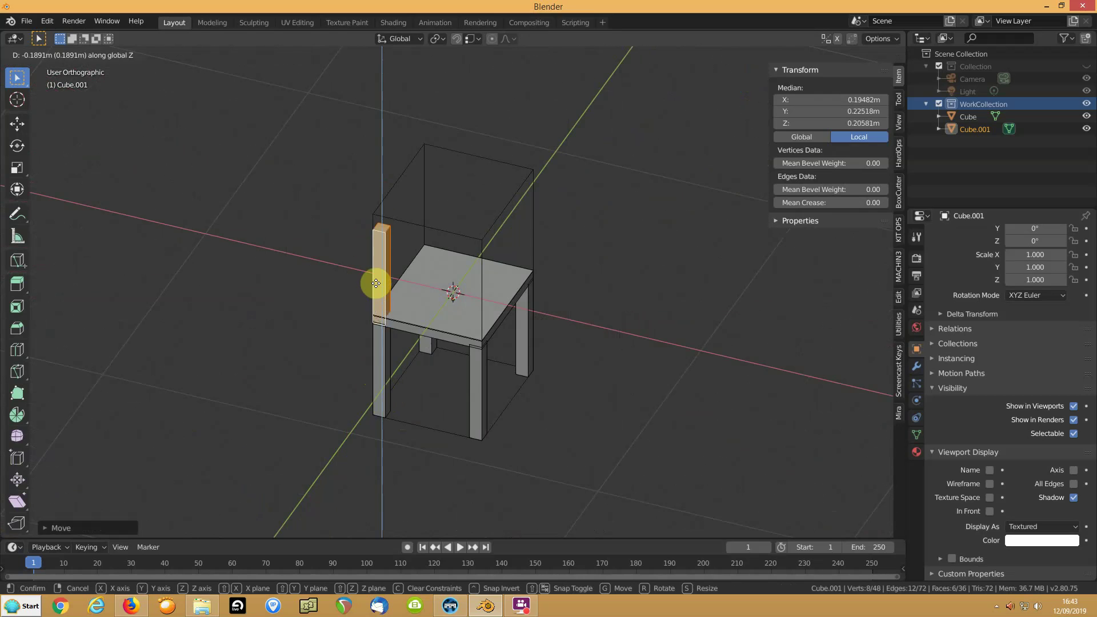
click(379, 313)
middle_drag(404, 309, 220, 352)
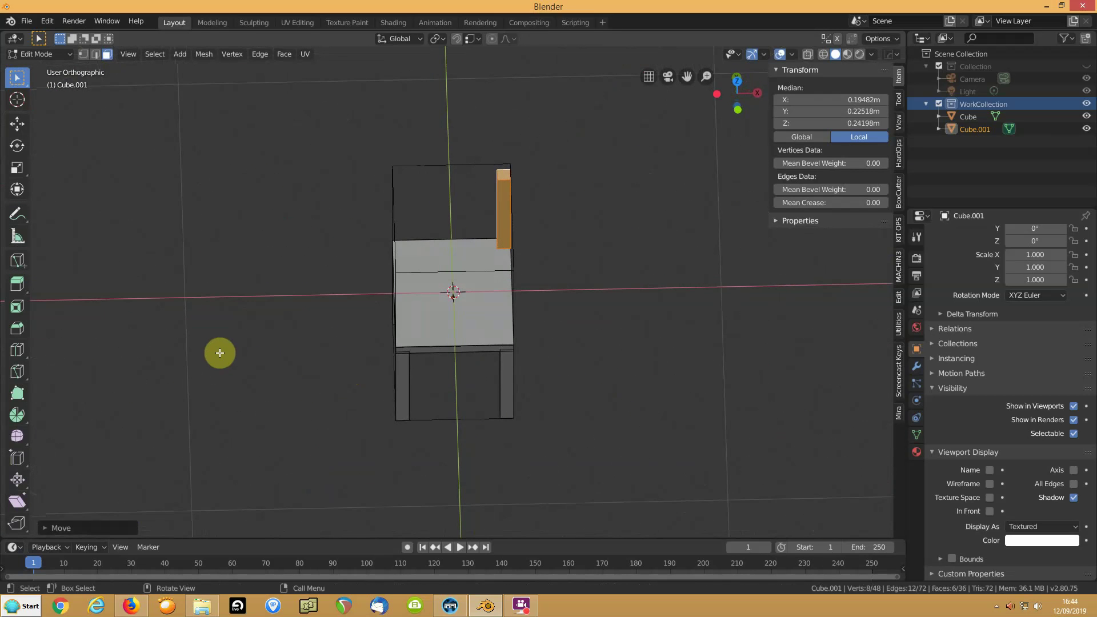
Thin the backrest post along X and move it about 0.01 m along X, flush with the seat's back edge.
key(s)
key(x)
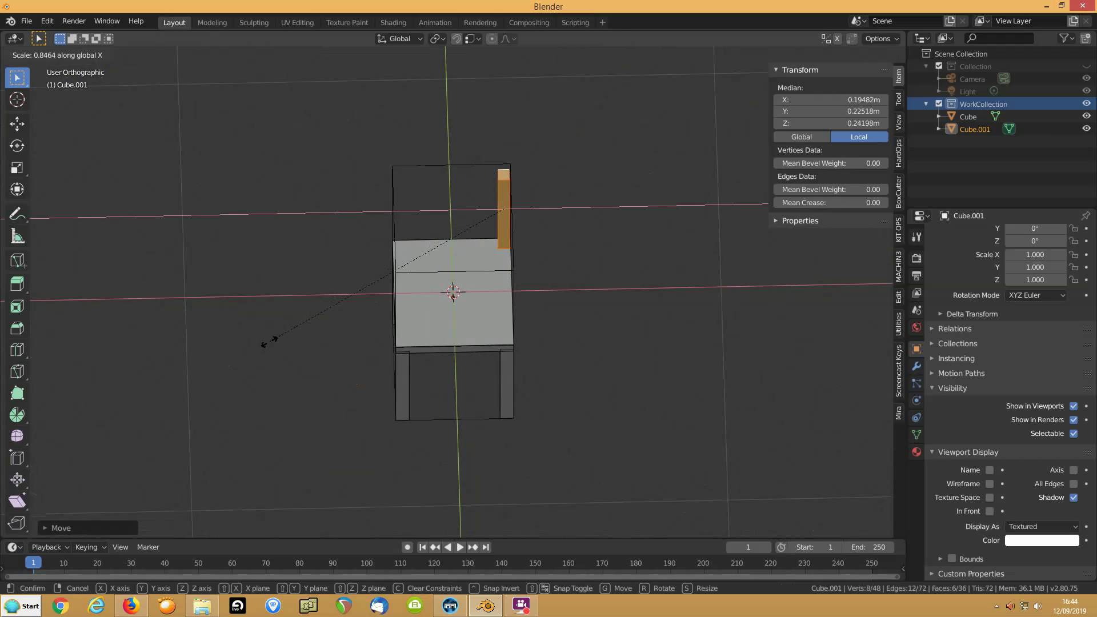
click(350, 330)
middle_drag(351, 331, 487, 299)
scroll(486, 299, up, 5)
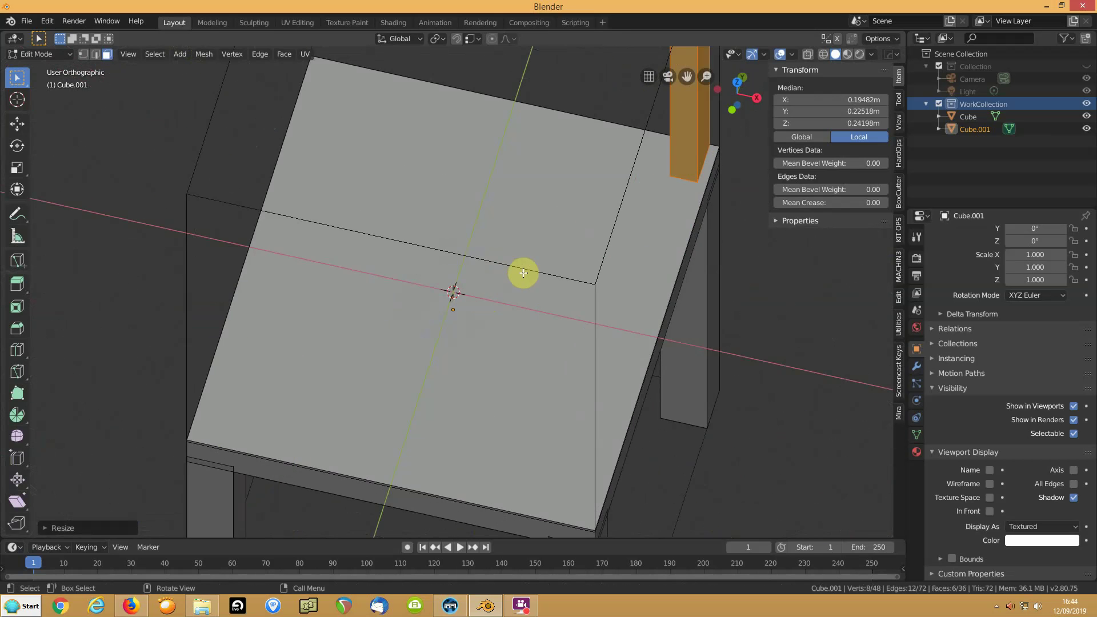
key(g)
key(x)
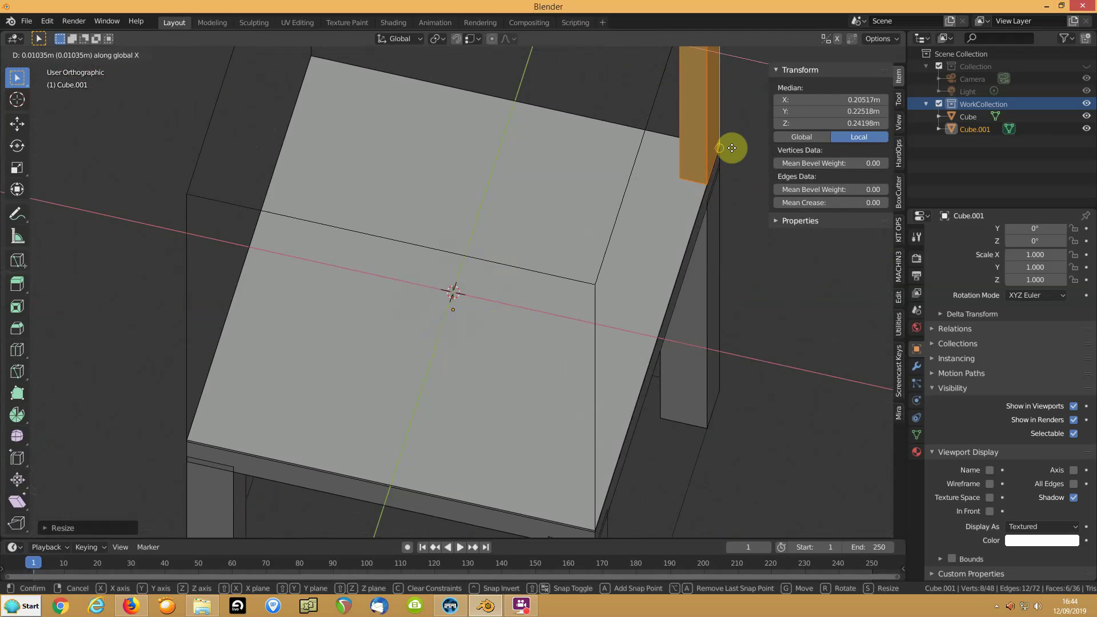
click(727, 147)
Duplicate the backrest post along Y to the opposite back corner, at about Y -0.225 m.
scroll(634, 225, down, 6)
middle_drag(702, 242, 585, 211)
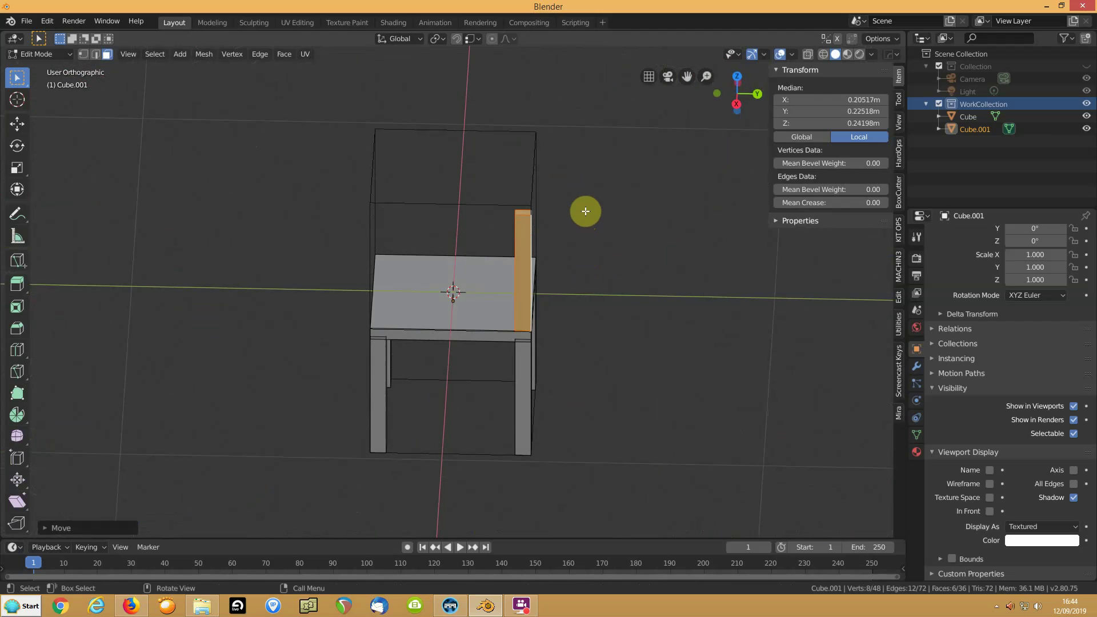
key(shift+d)
key(y)
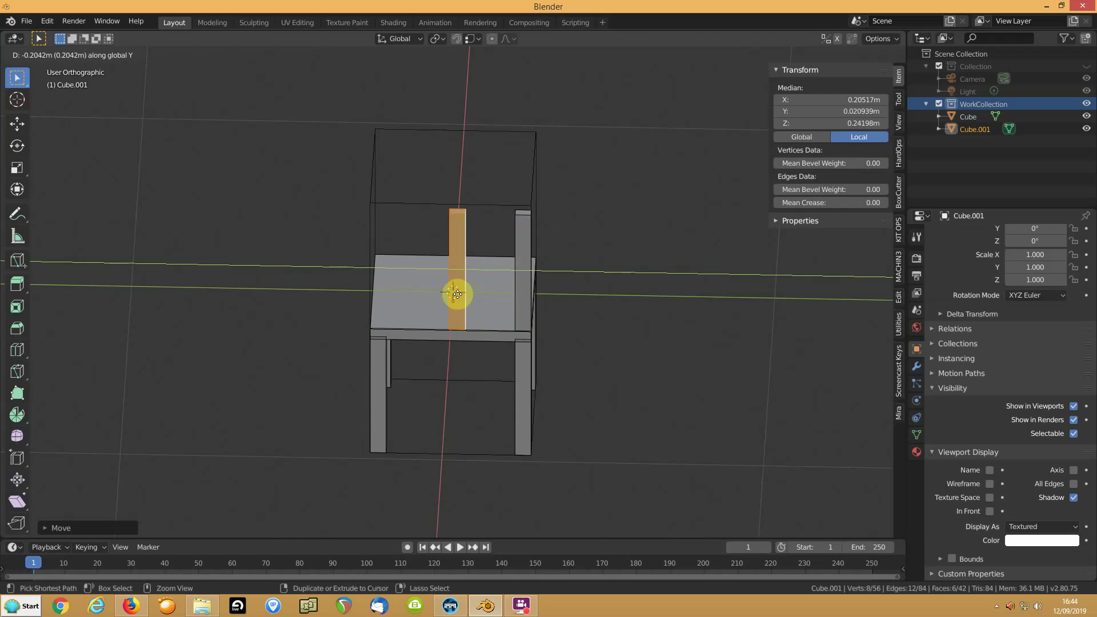
click(365, 329)
Duplicate the second backrest post in place and rotate the copy 90° about X to form a horizontal rail.
middle_drag(365, 329, 339, 309)
shift+middle_drag(435, 224, 497, 357)
scroll(481, 335, up, 1)
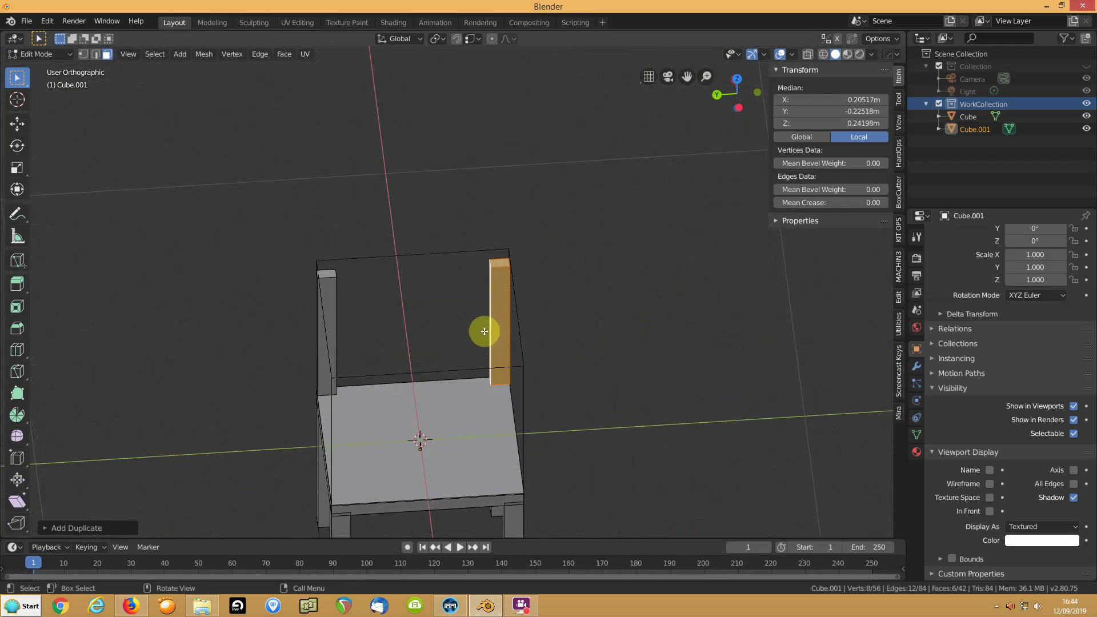
key(shift+d)
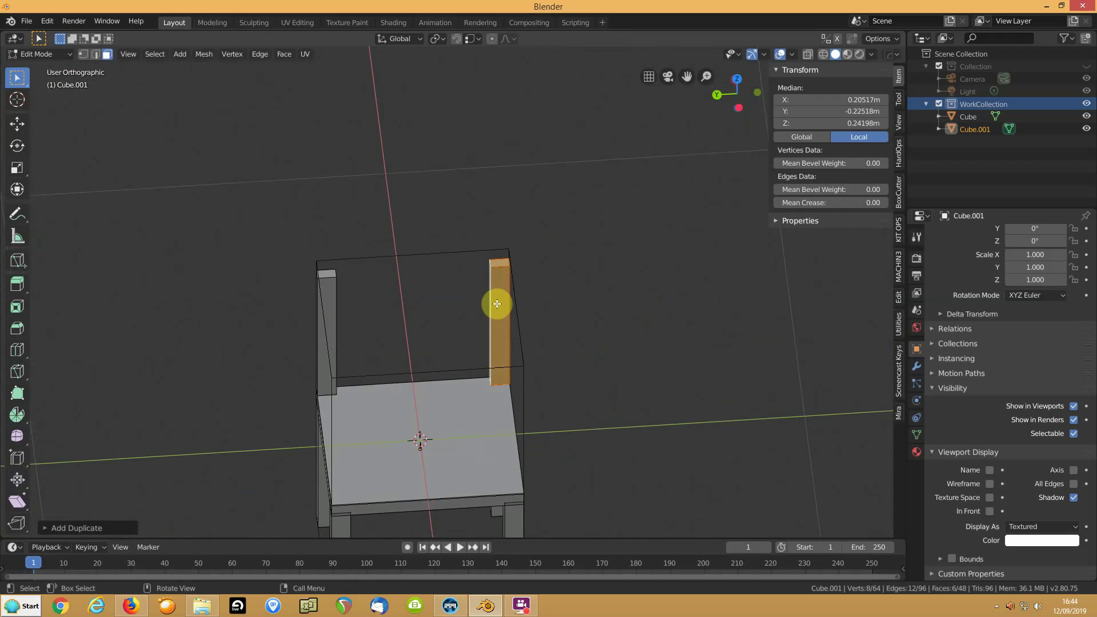
text(rx90)
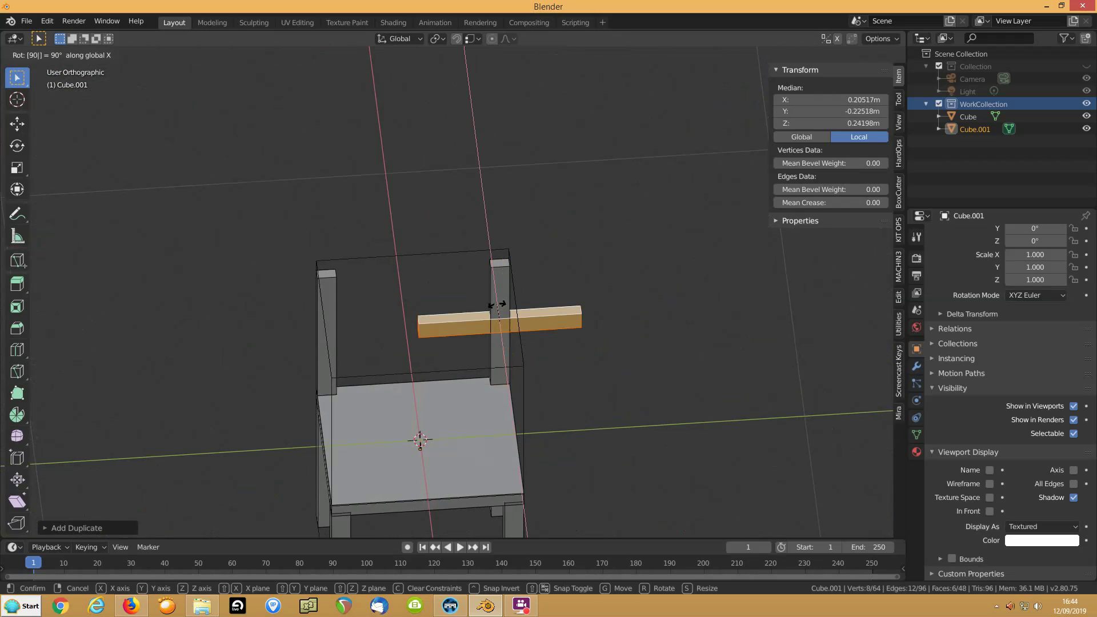
key(Return)
Move the rail along Y between the two posts and raise it along Z to their tops, at about Z 0.428 m.
key(g)
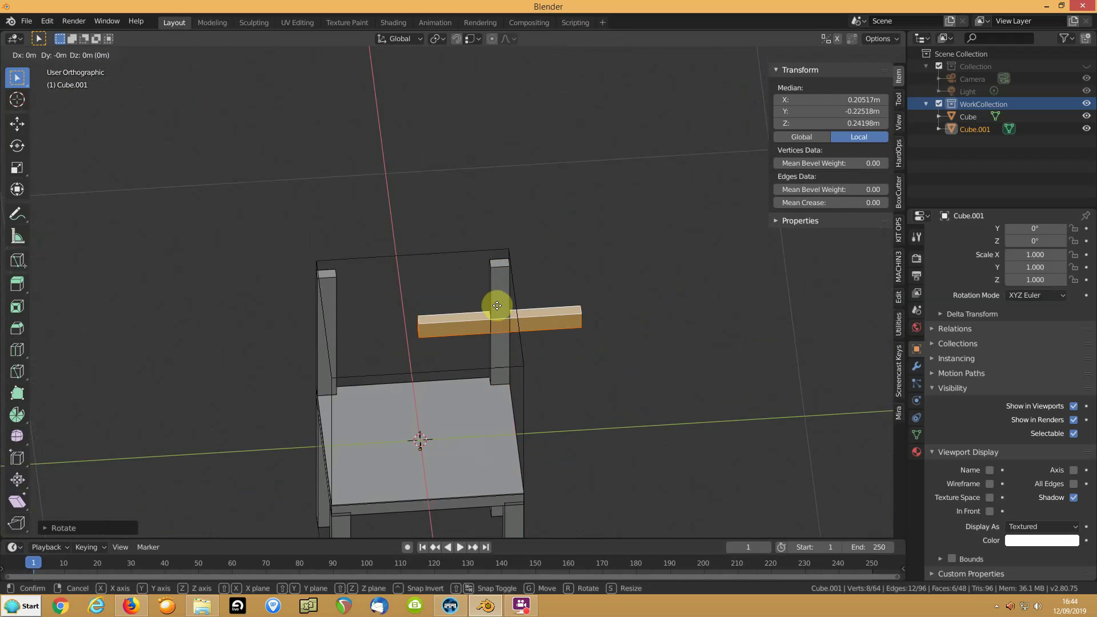
key(y)
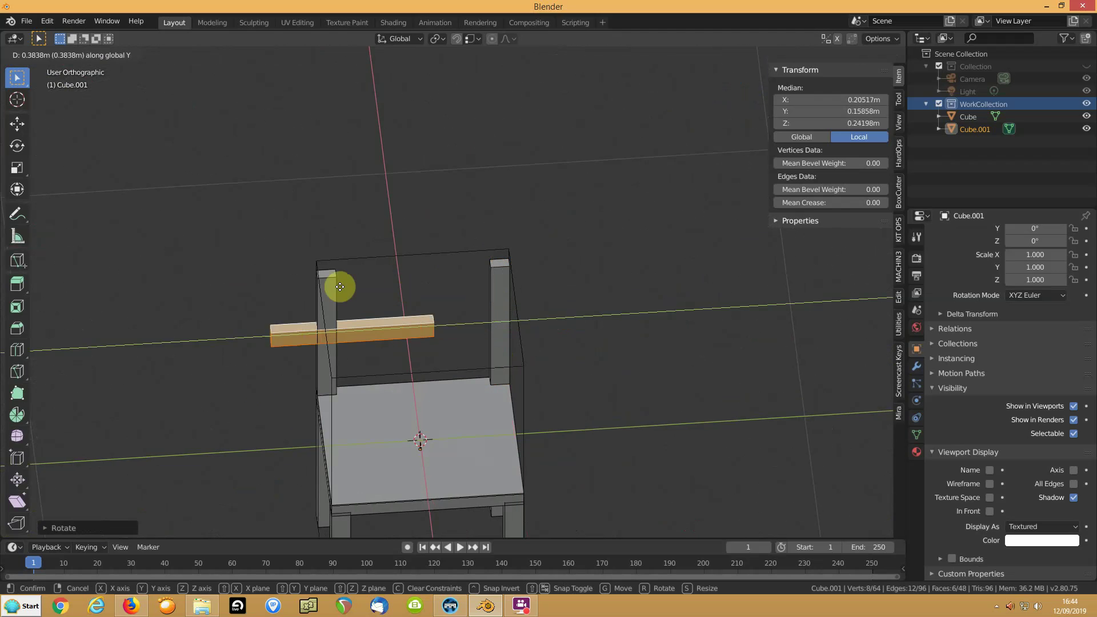
click(336, 282)
key(g)
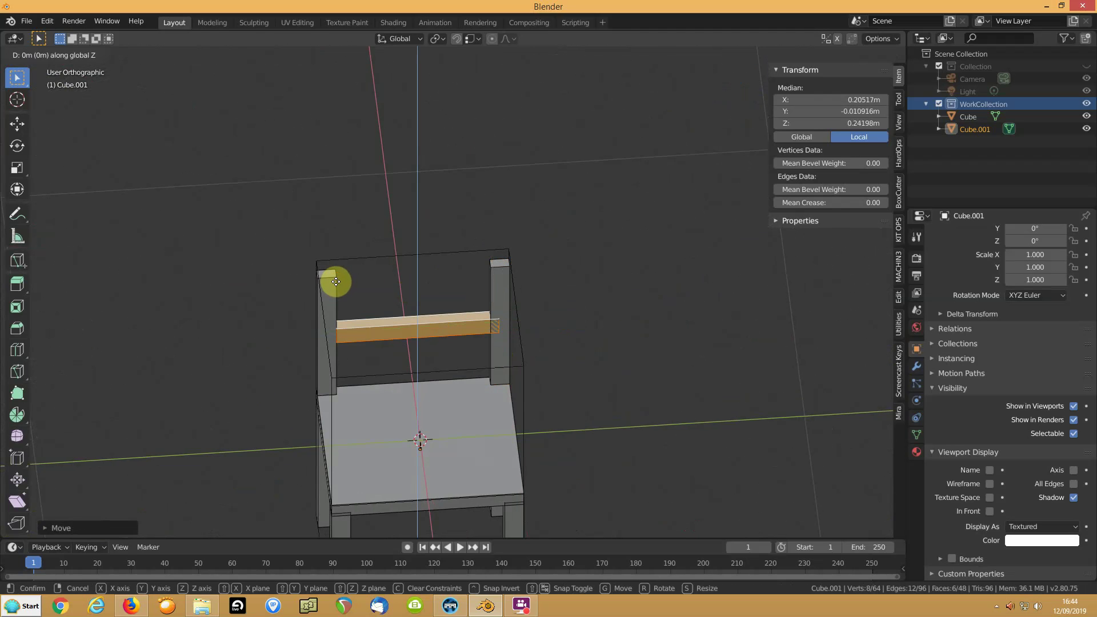
key(z)
click(336, 277)
Using X-ray display, move the rail's overlapping end face about 0.022 m along Y so it meets the post's inner side.
middle_drag(490, 277, 421, 277)
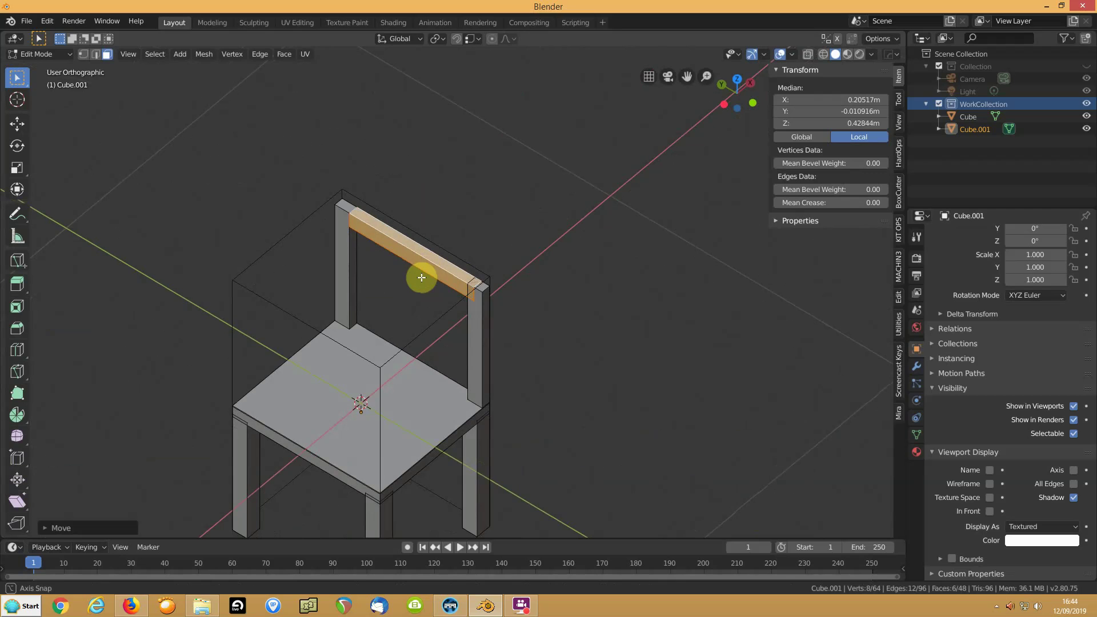
click(809, 56)
click(476, 291)
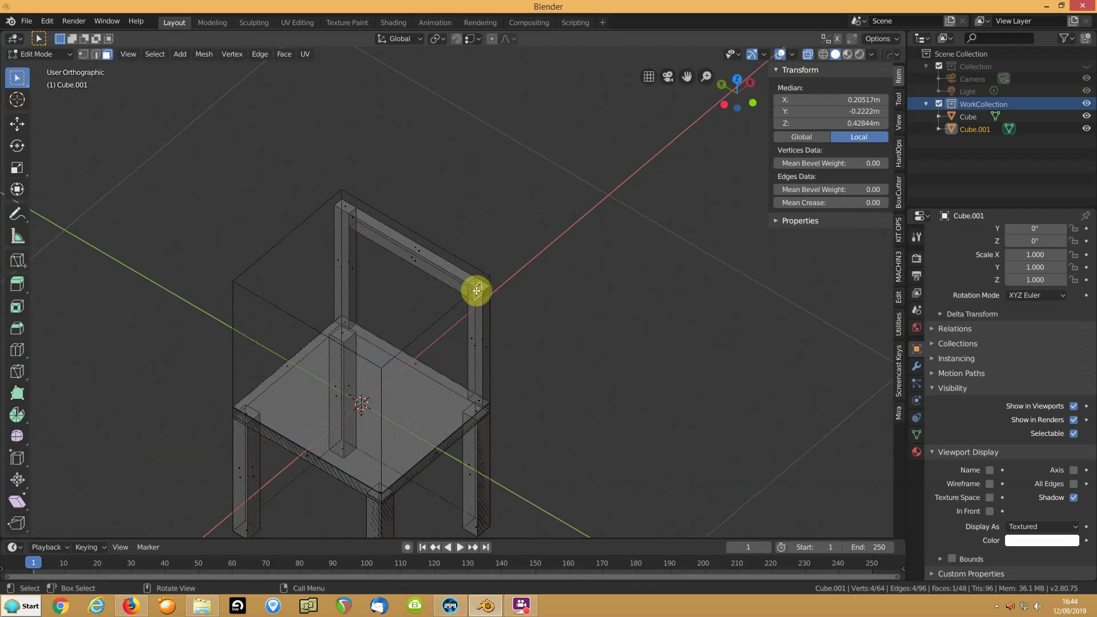
key(g)
key(y)
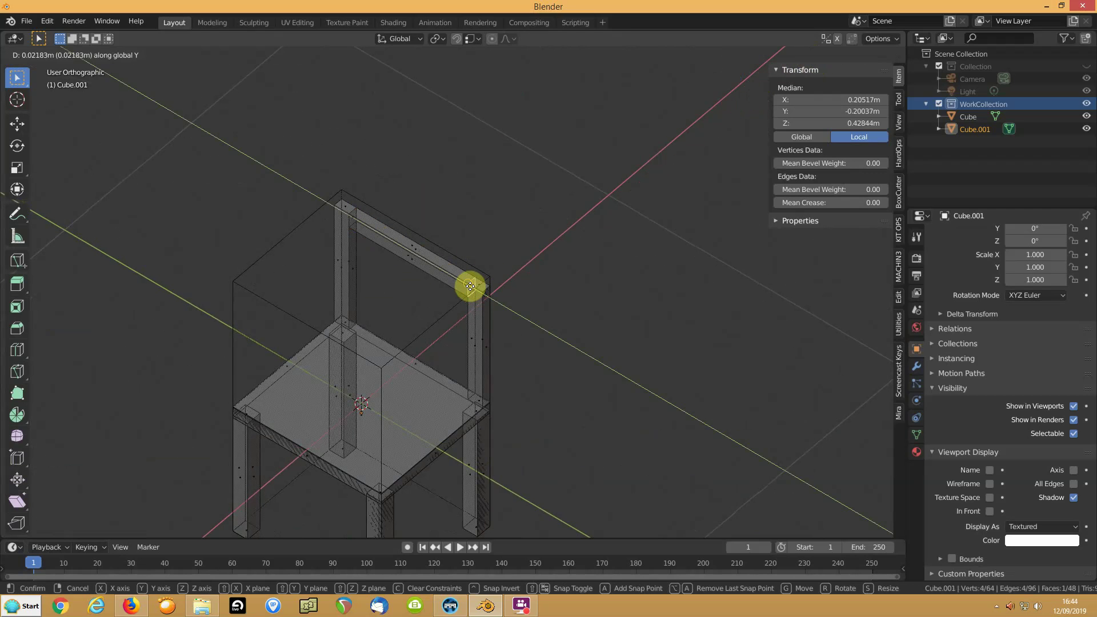
click(470, 286)
click(803, 58)
Thin the top rail by moving its seat-side face about 0.005 m inward along X.
drag(761, 86, 468, 341)
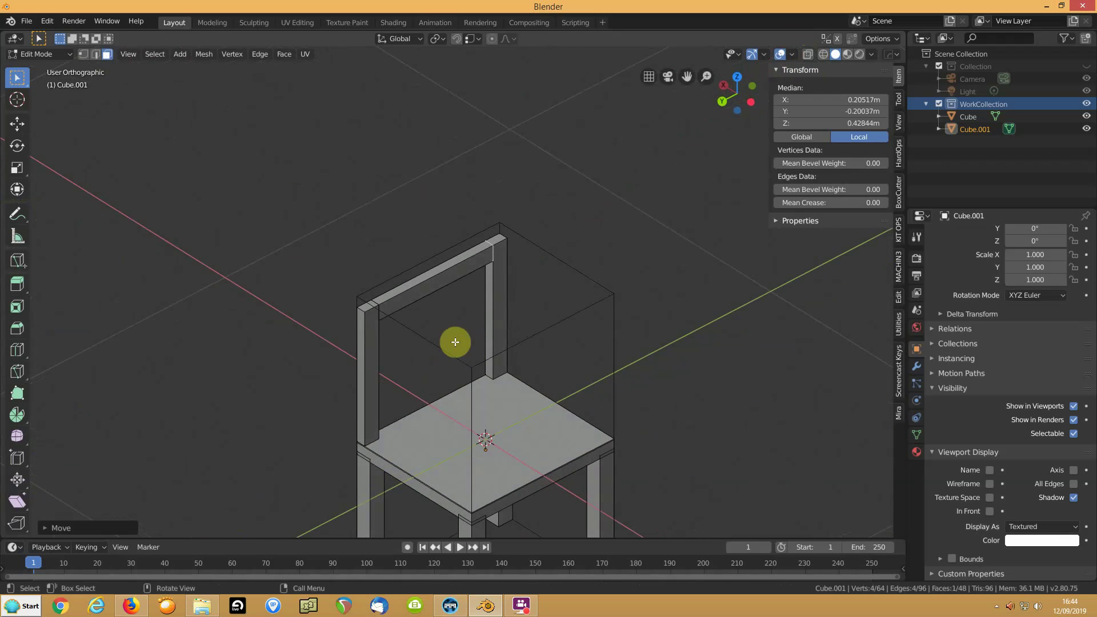
scroll(424, 303, up, 4)
scroll(424, 304, down, 2)
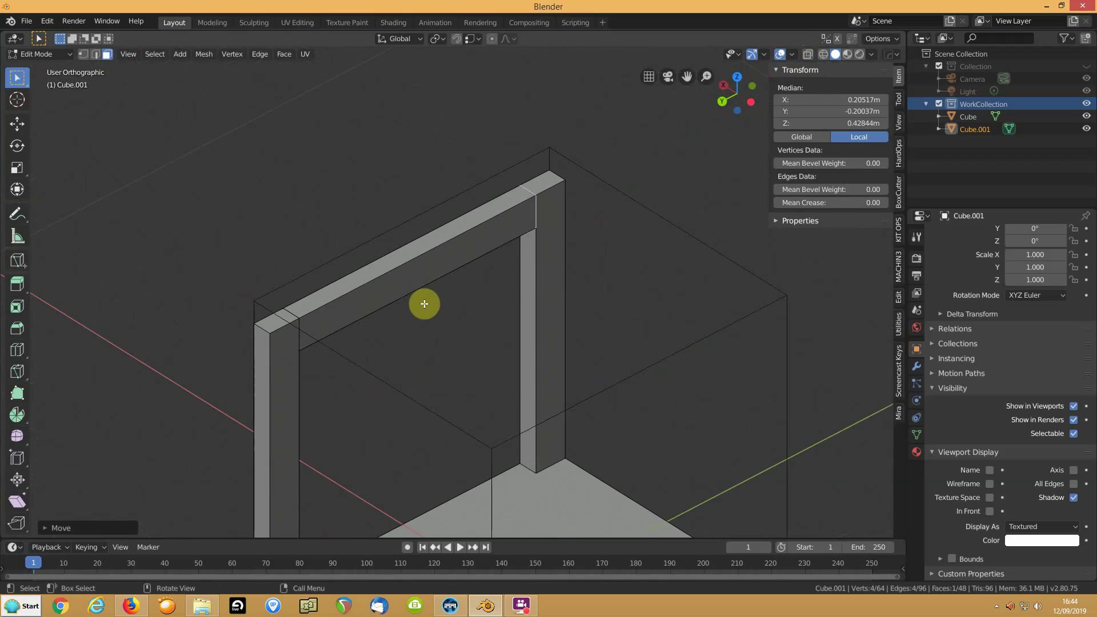
middle_drag(255, 369, 358, 394)
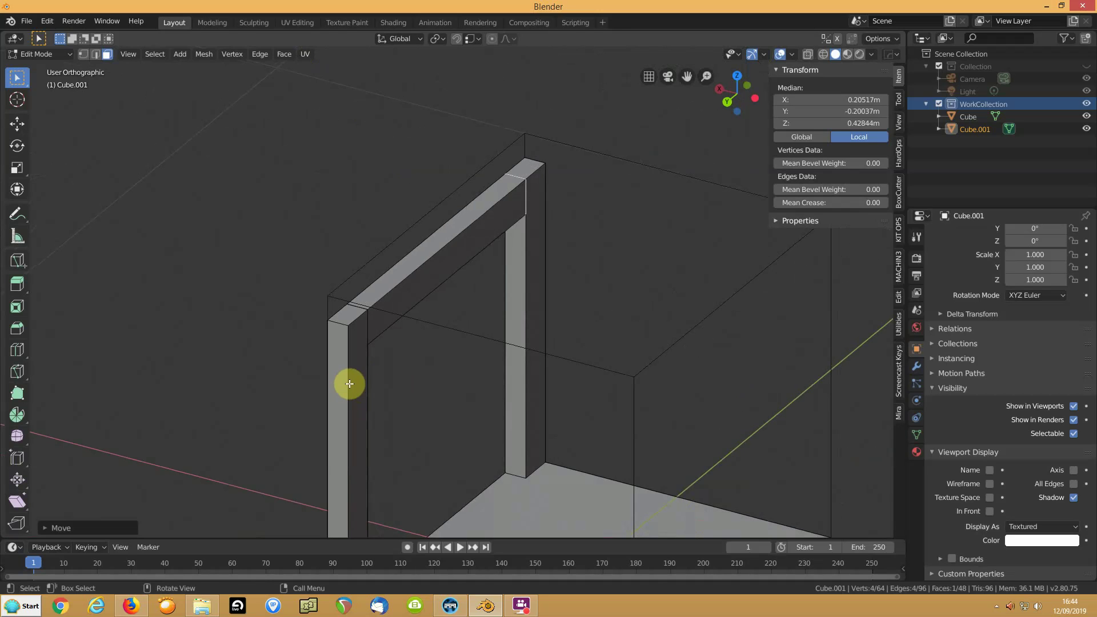
click(357, 400)
click(394, 296)
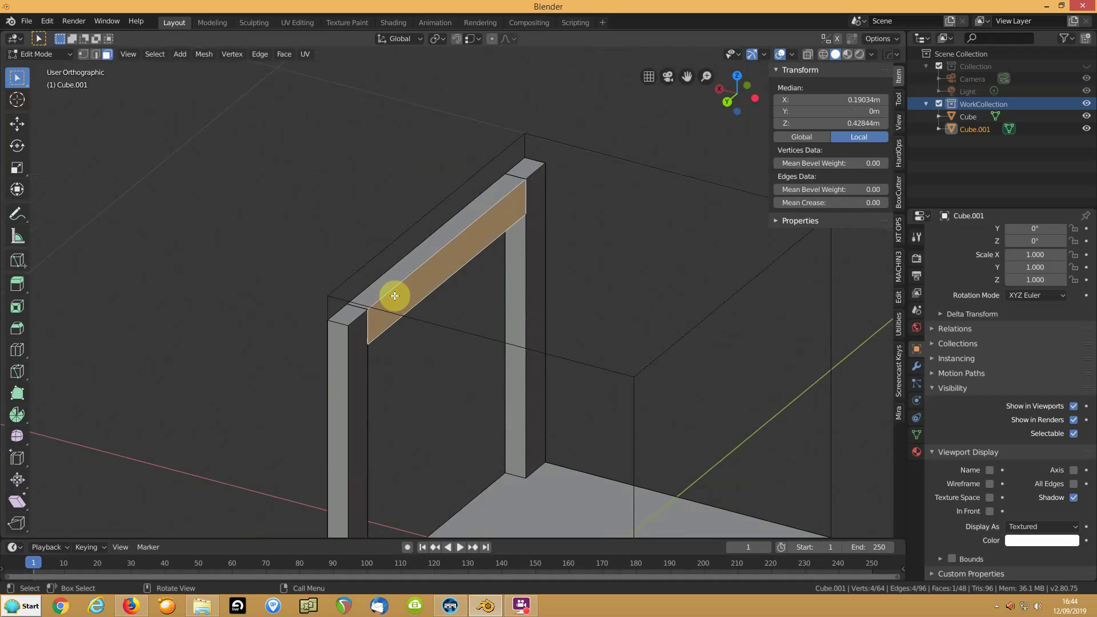
key(g)
key(x)
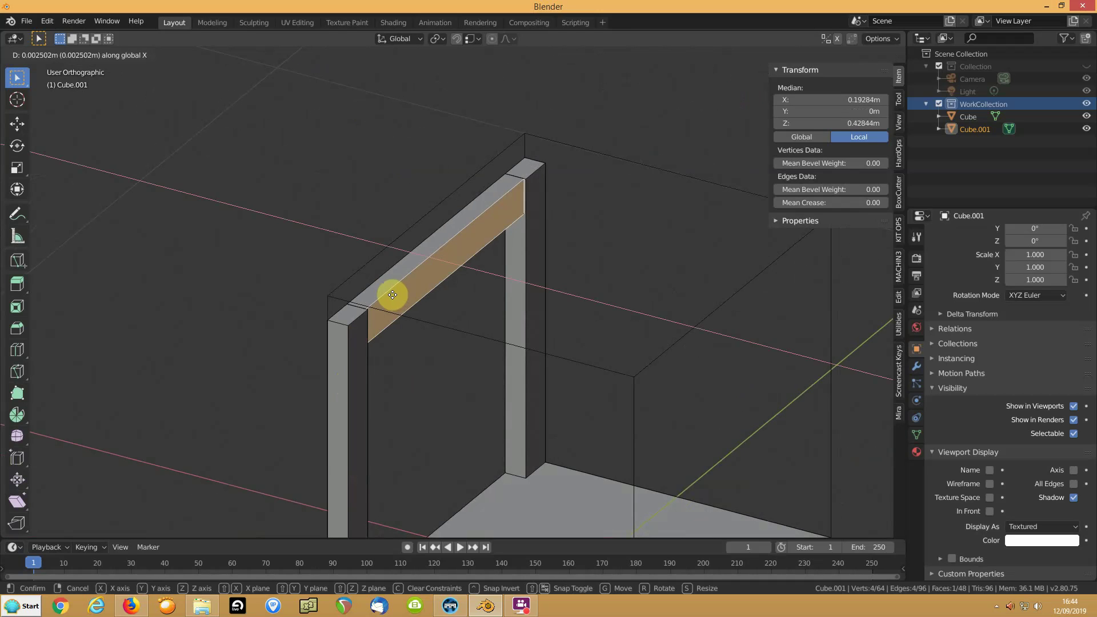
click(391, 294)
Move the top rail's rear face about 0.003 m inward along X, slightly recessed from the posts.
middle_drag(268, 285, 352, 299)
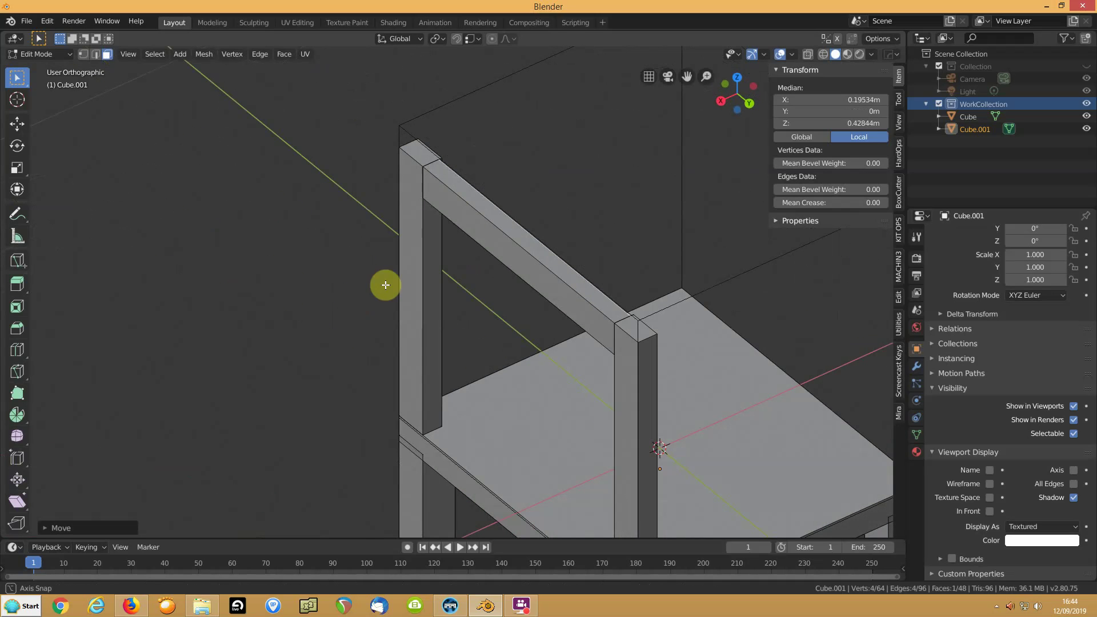
click(478, 236)
key(g)
key(x)
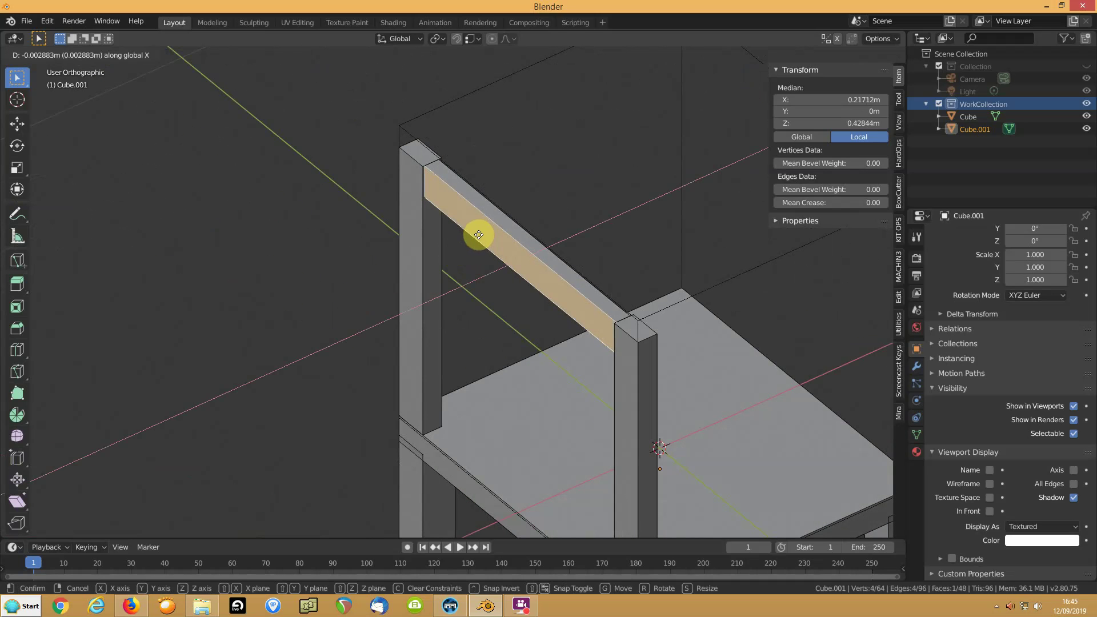
click(479, 235)
Duplicate the positive-Y backrest post and move the copy along Y to about 0.113 m as the first slat.
scroll(515, 234, down, 4)
middle_drag(526, 287, 399, 273)
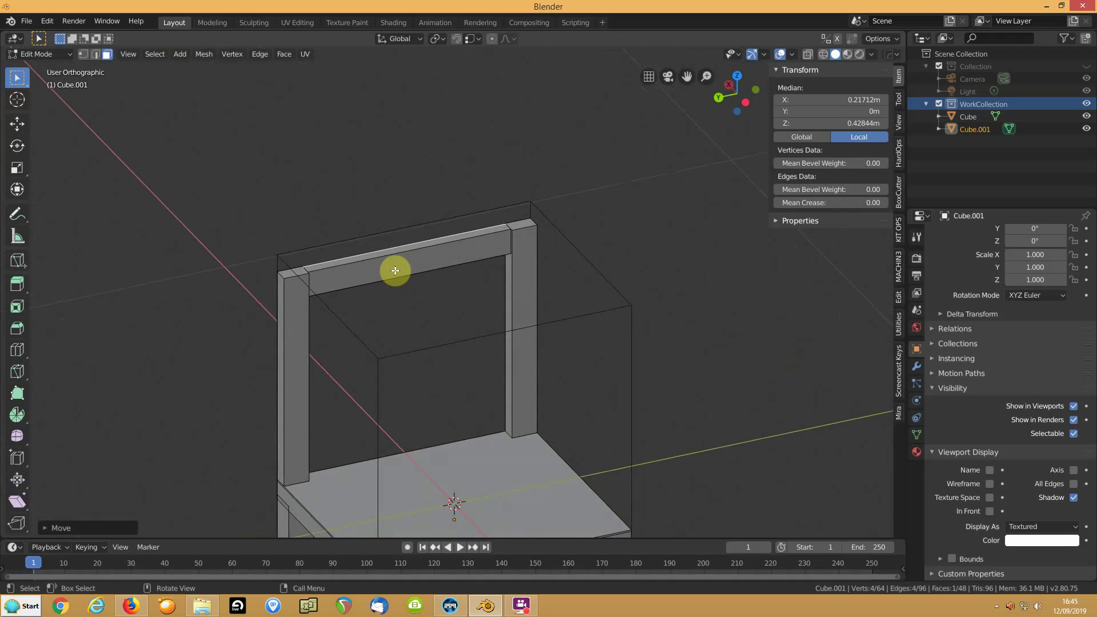
key(l)
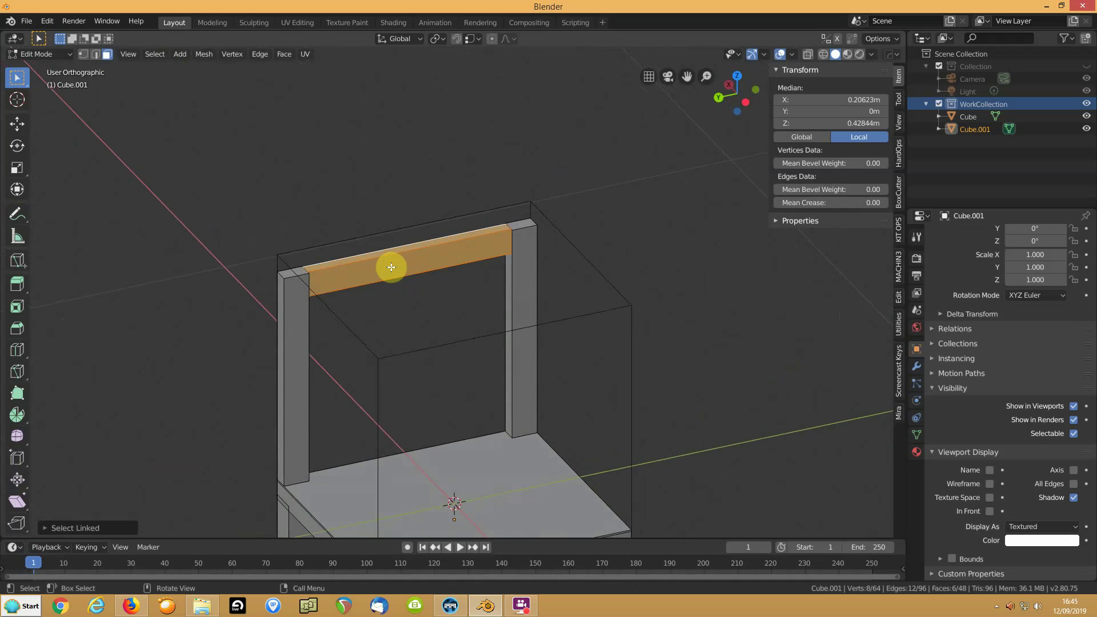
click(283, 315)
key(l)
key(shift+d)
key(Escape)
key(g)
key(y)
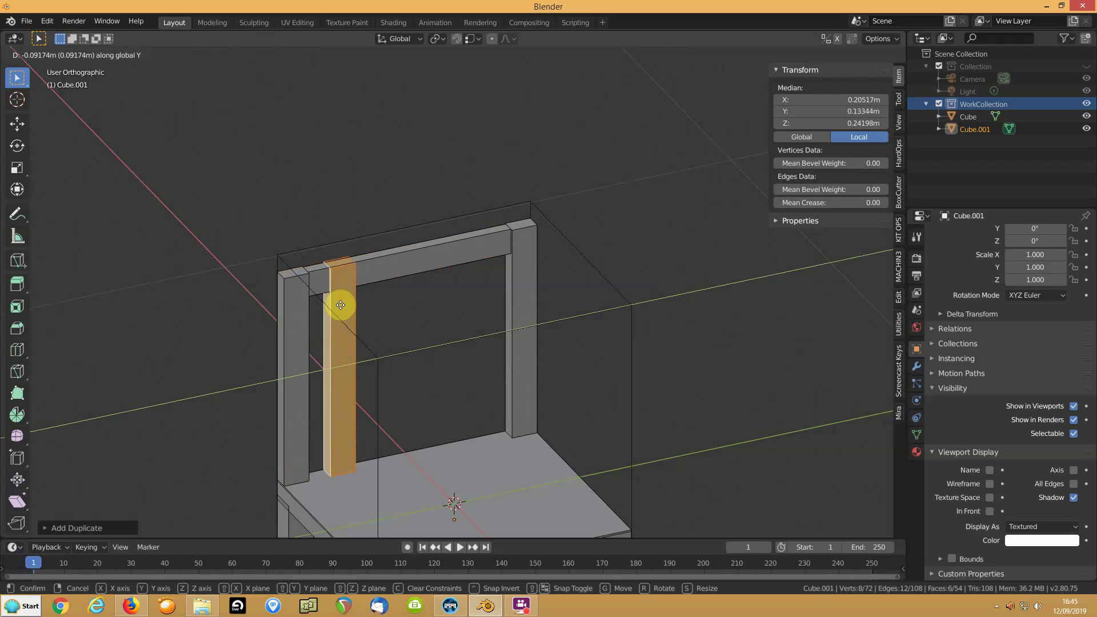
click(340, 265)
Lower the slat's top face along Z to the rail's underside, and scale the whole slat thinner along X.
click(345, 260)
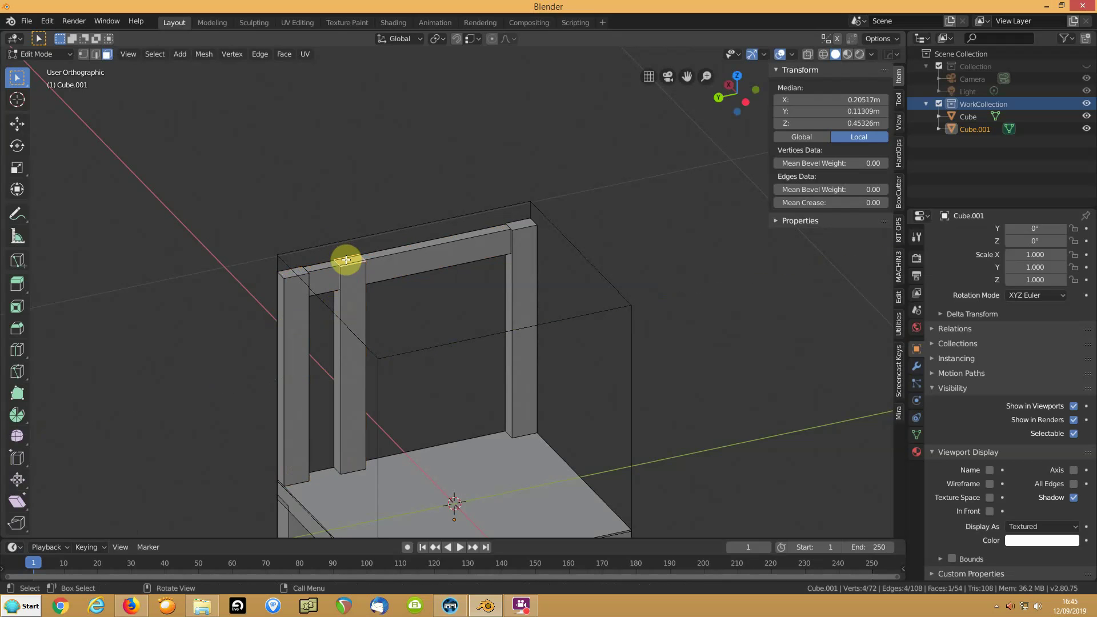
key(g)
key(z)
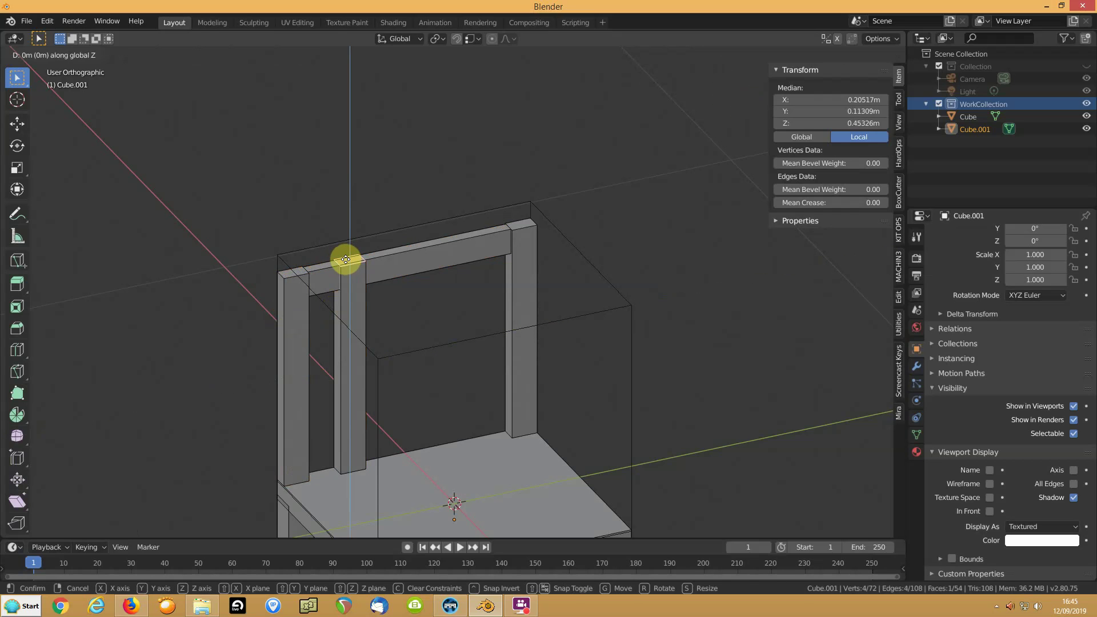
click(306, 299)
key(l)
middle_drag(222, 349, 243, 357)
scroll(240, 358, up, 3)
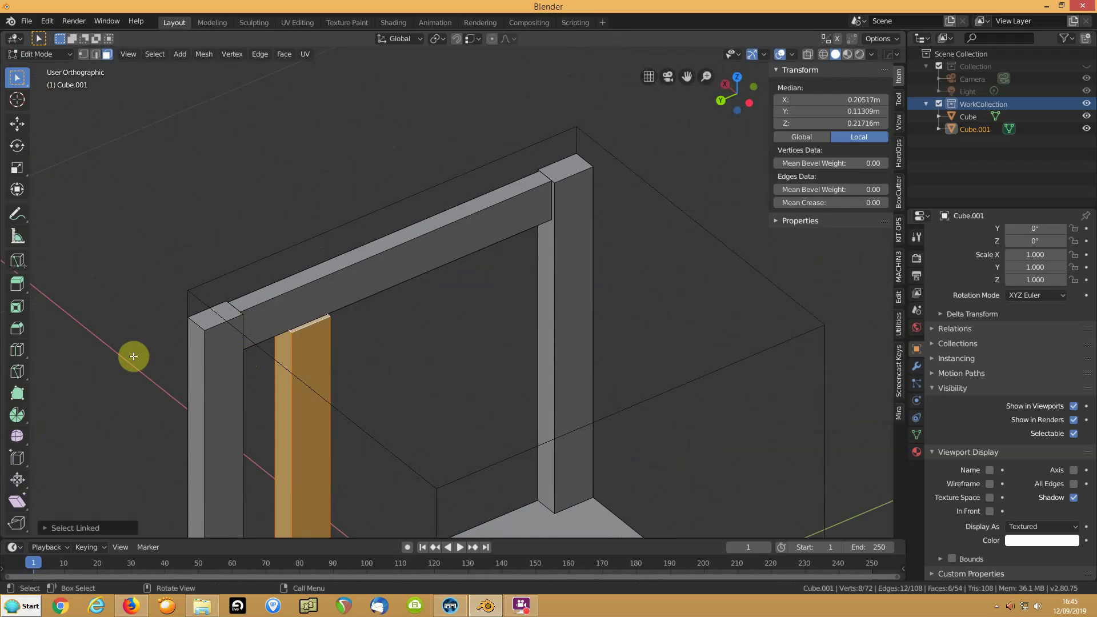
key(s)
key(x)
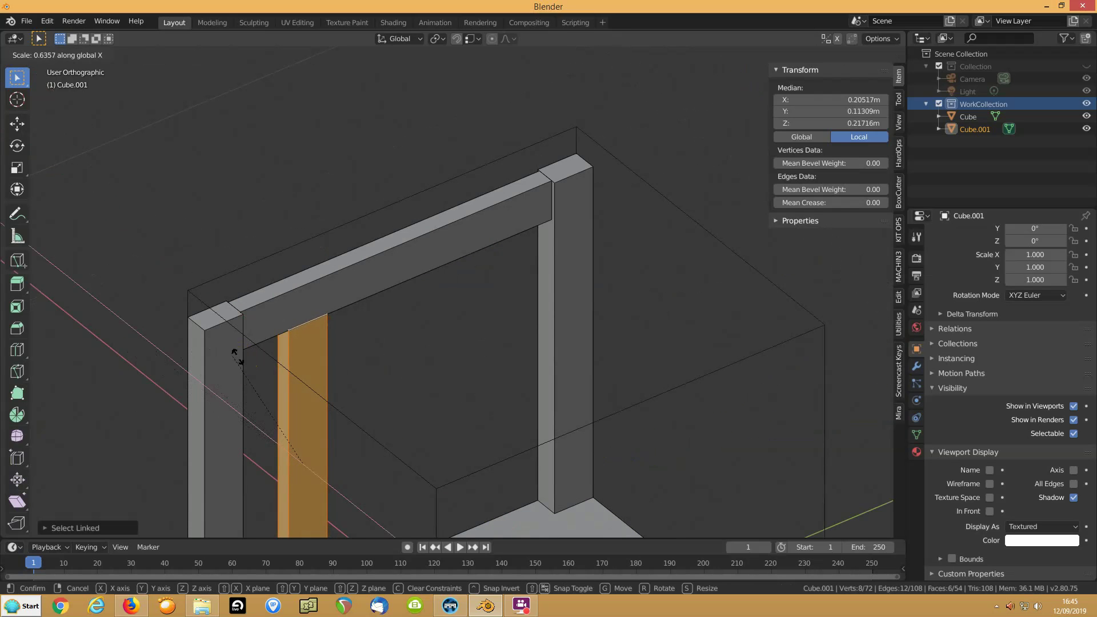
click(280, 366)
Duplicate the slat about 0.124 m along negative Y and repeat the duplication for a third, equally spaced slat.
middle_drag(336, 348, 277, 314)
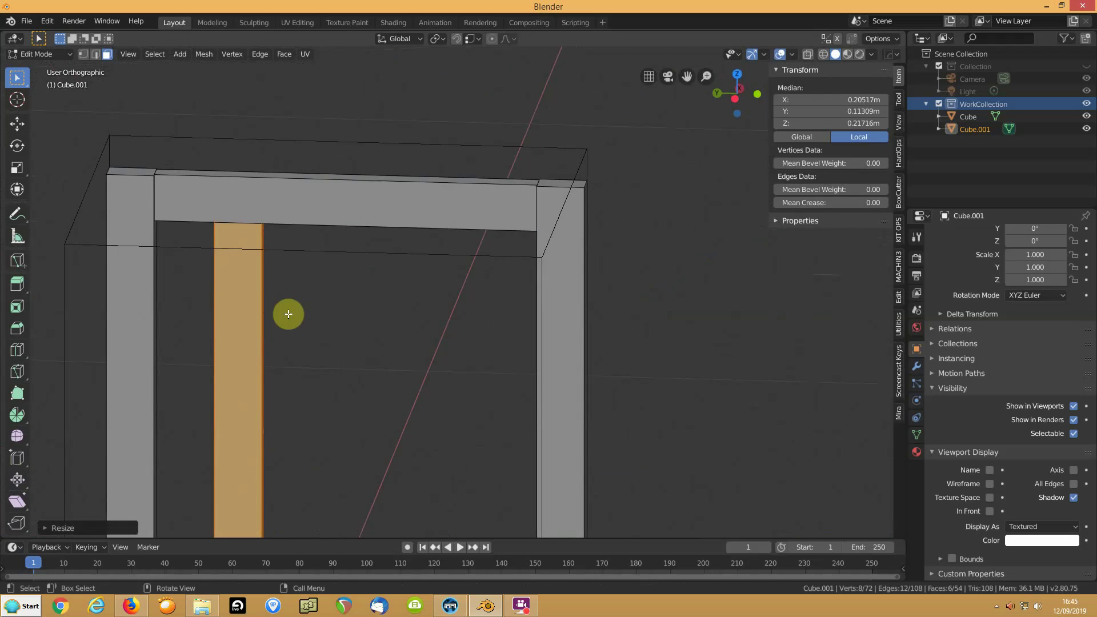
scroll(322, 316, down, 4)
key(shift+d)
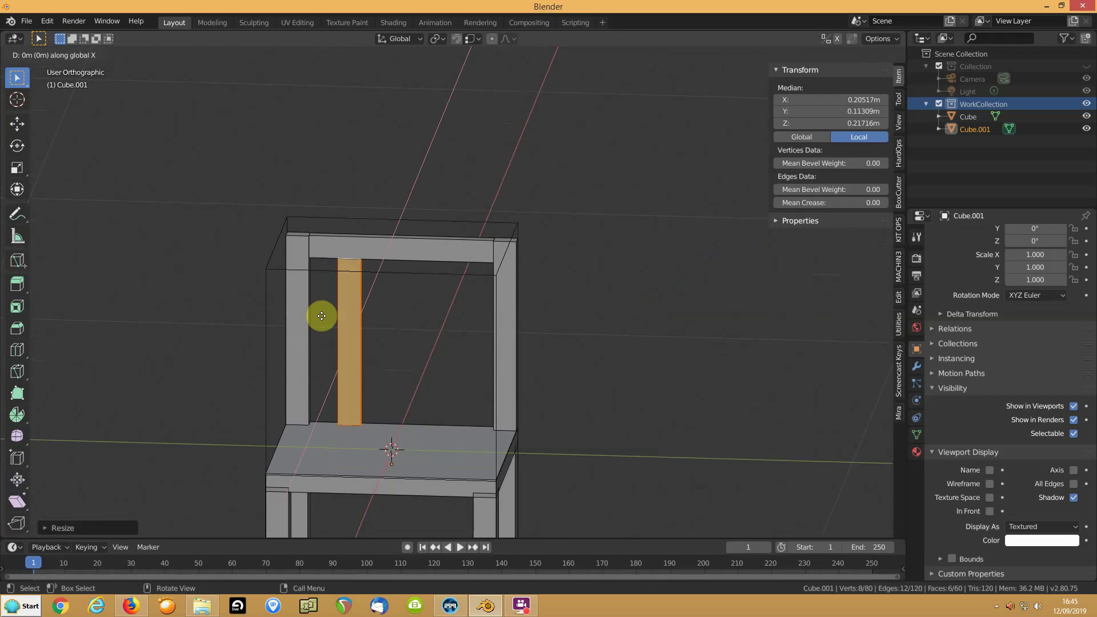
key(x)
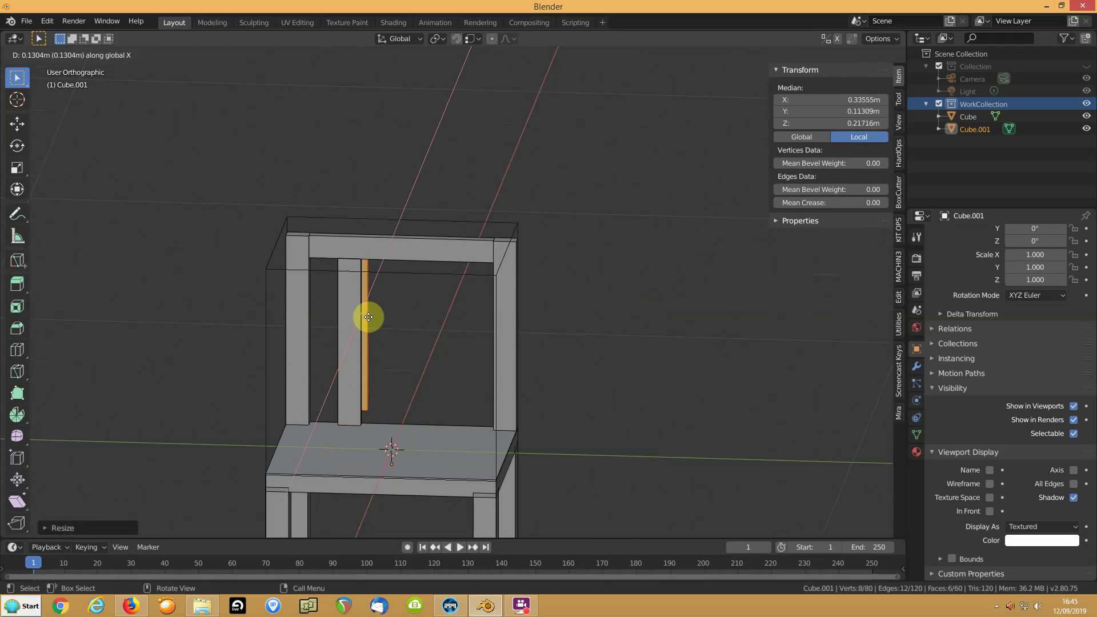
key(y)
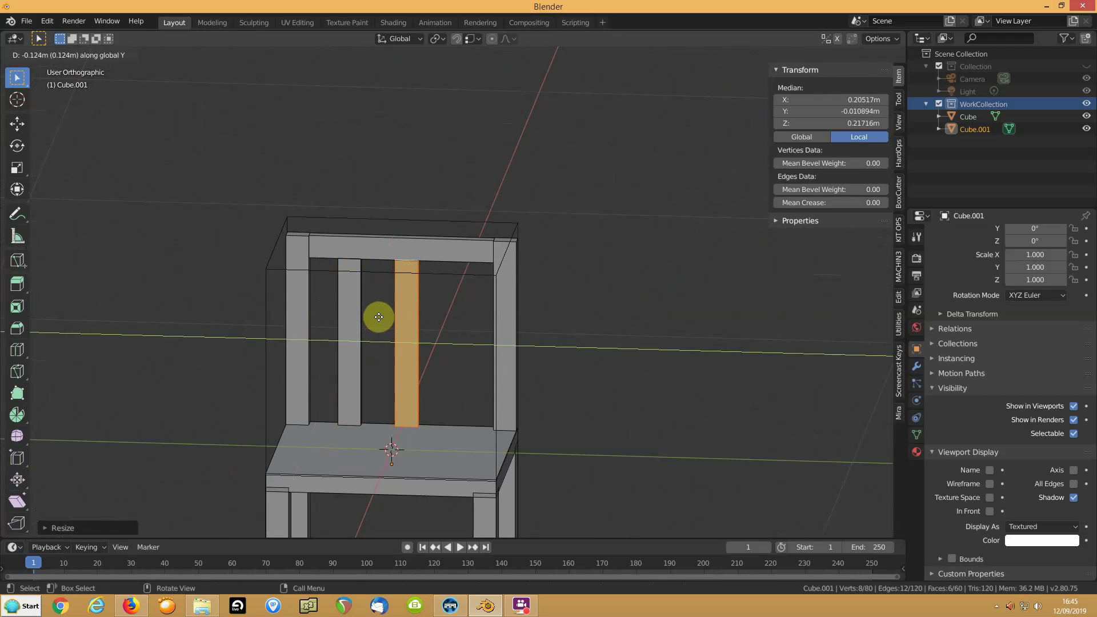
click(379, 317)
key(shift+r)
Select all three backrest slats and move them together about 0.013 m along positive Y.
scroll(361, 343, down, 1)
middle_drag(365, 315, 371, 339)
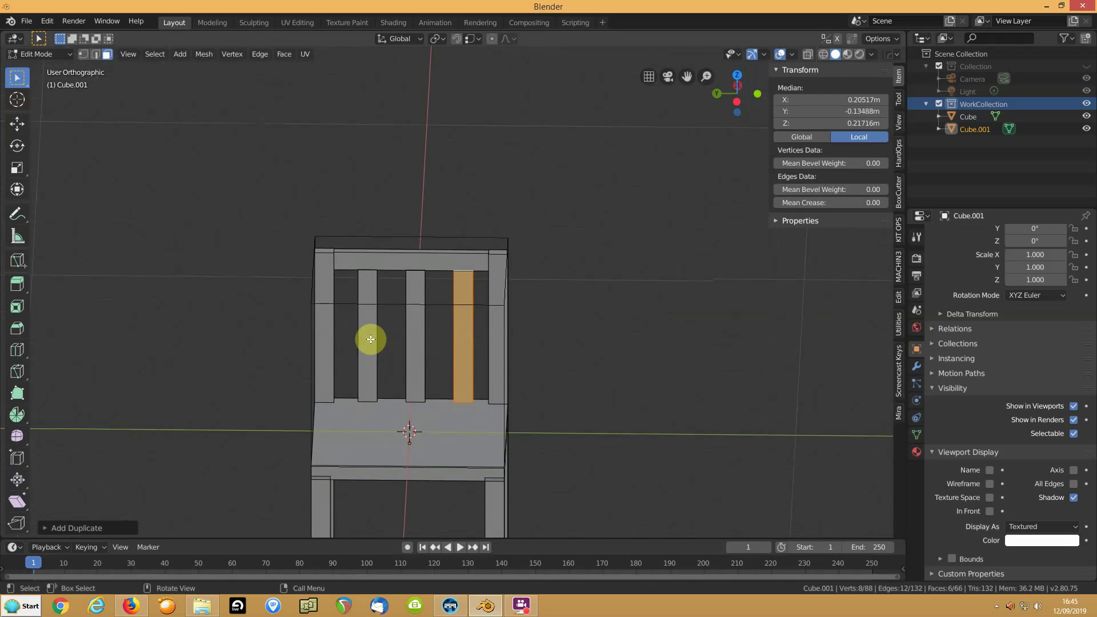
key(l)
key(l)
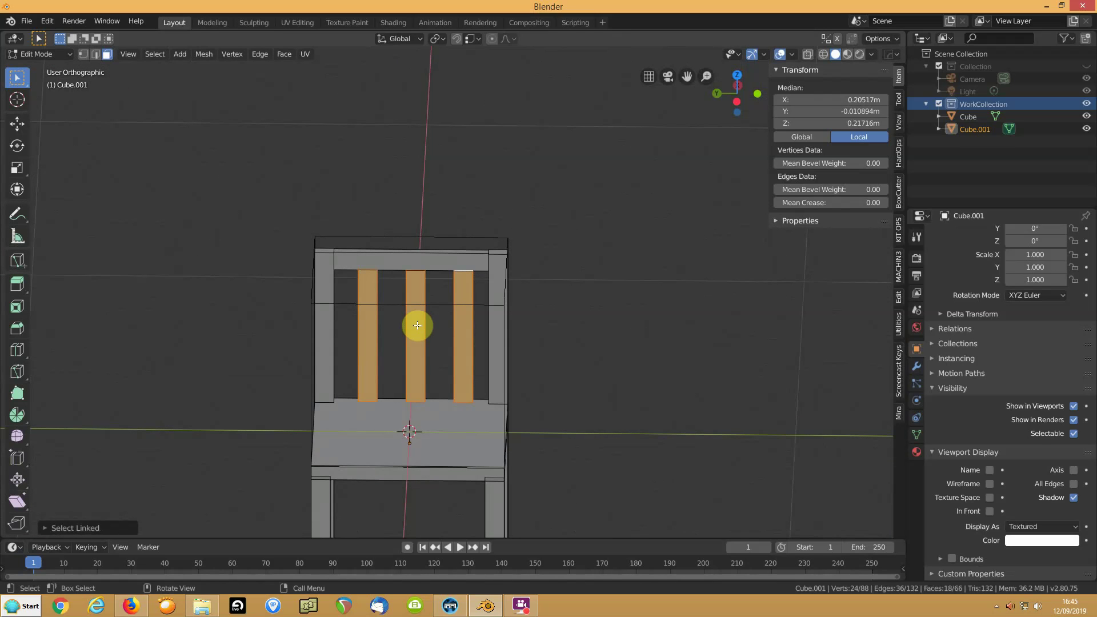
key(g)
key(y)
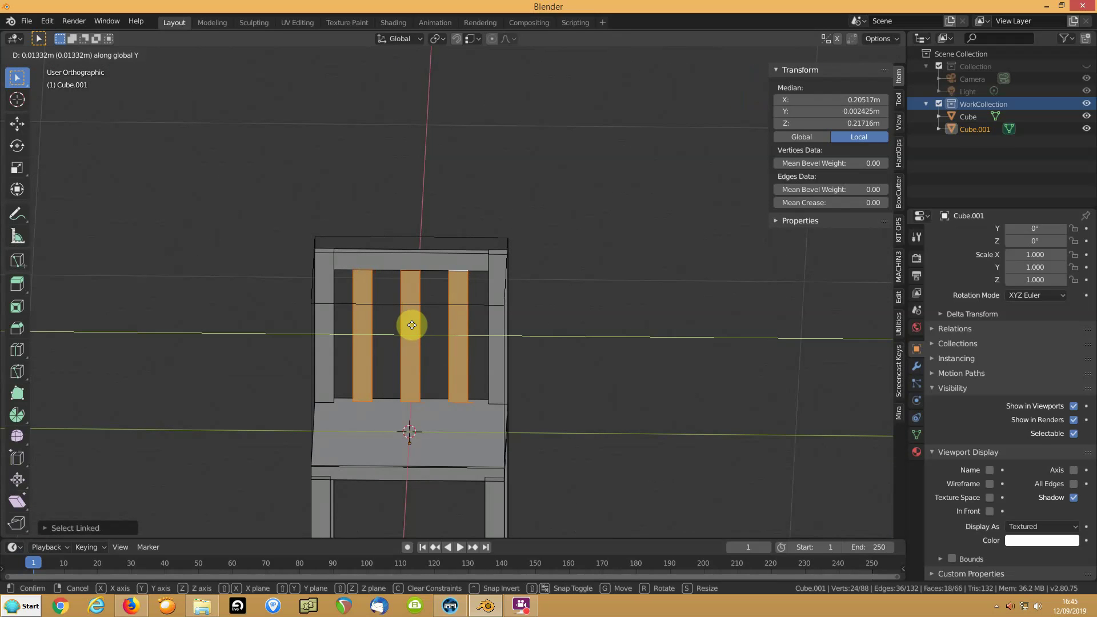
click(411, 321)
Select the whole negative-Y backrest post and duplicate it in place.
middle_drag(453, 350, 399, 260)
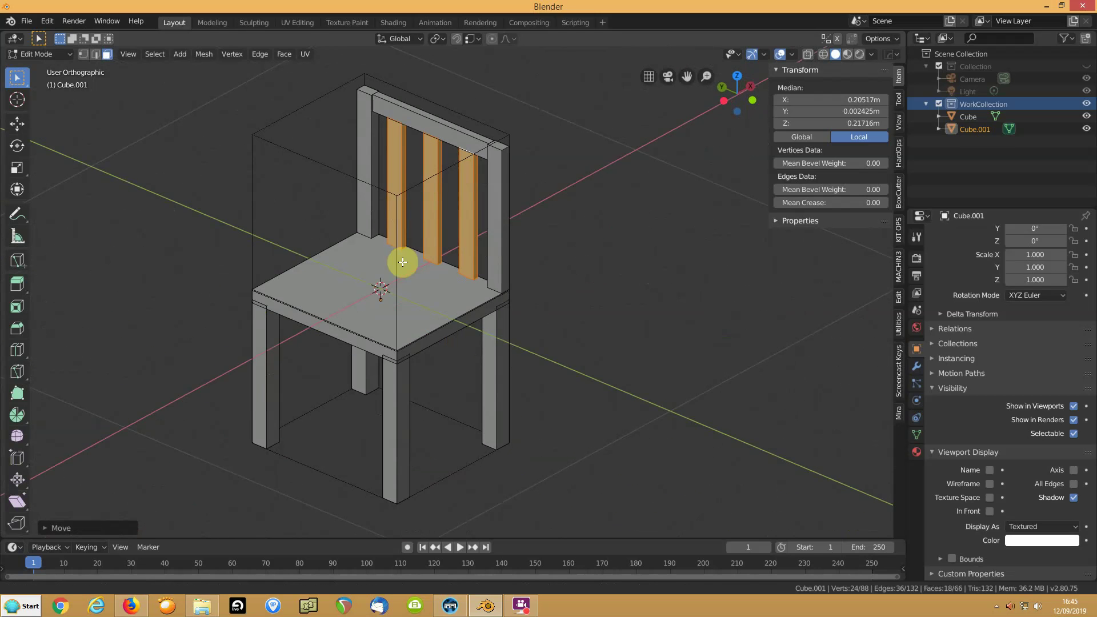
click(469, 230)
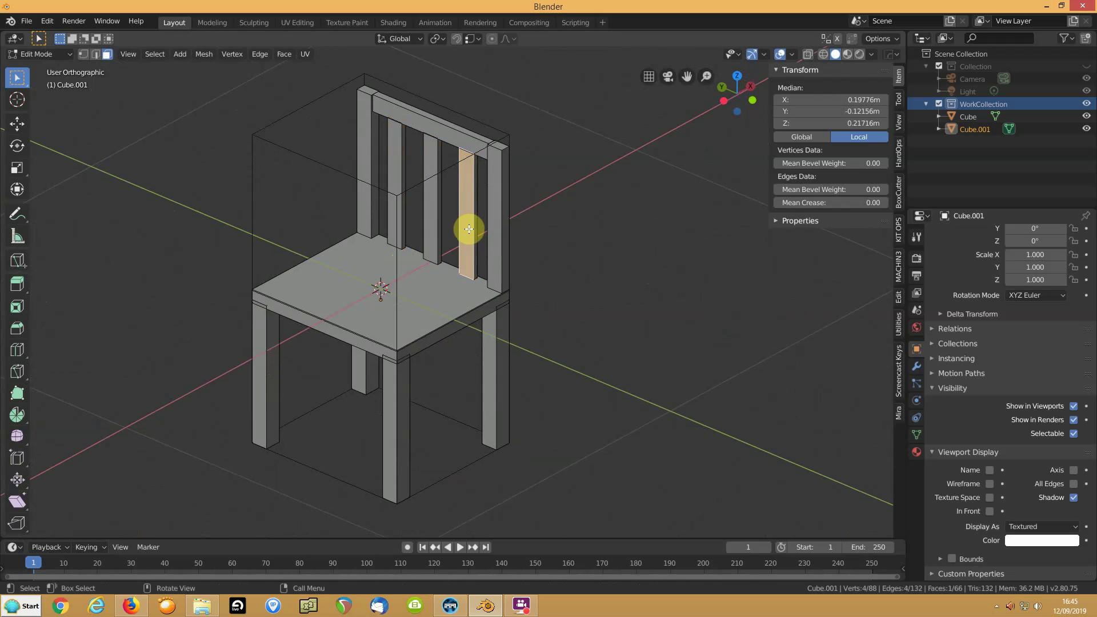
click(501, 217)
key(ctrl+l)
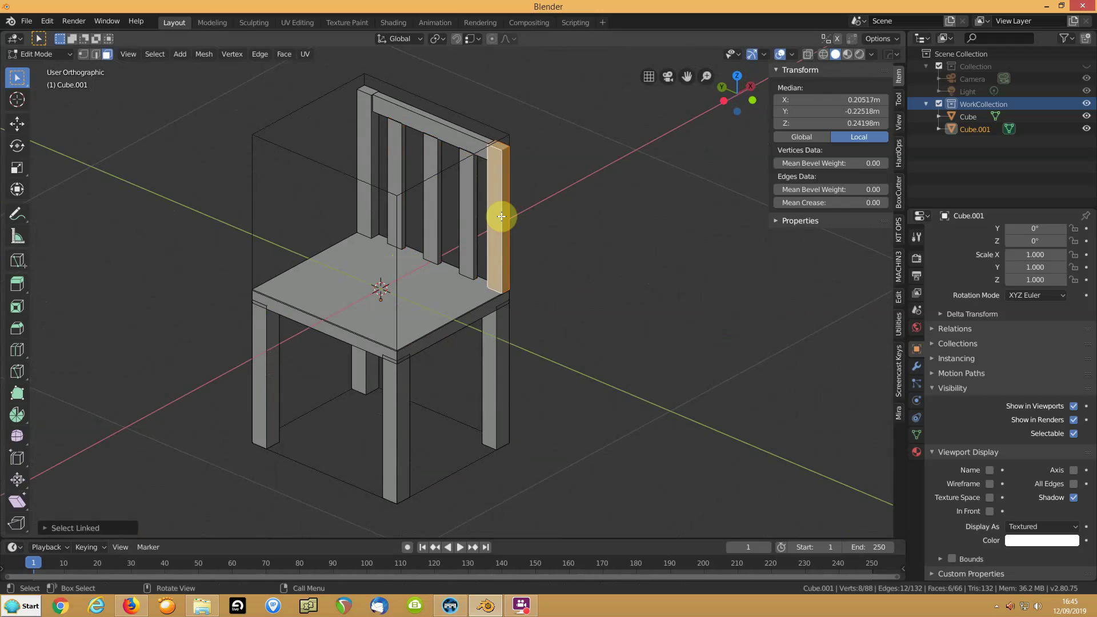
key(shift+d)
right_click(501, 217)
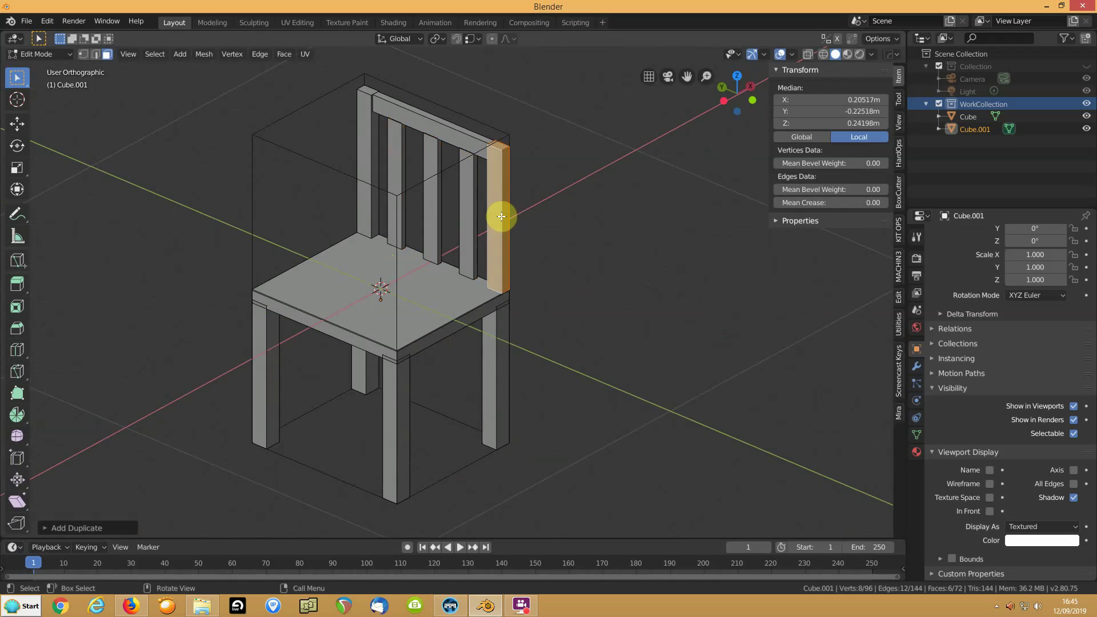
Rotate the duplicated post 90° about X and 90° about Z so it lies front to back.
key(r)
key(x)
key(9)
key(0)
key(Return)
key(r)
key(z)
key(9)
key(0)
key(Return)
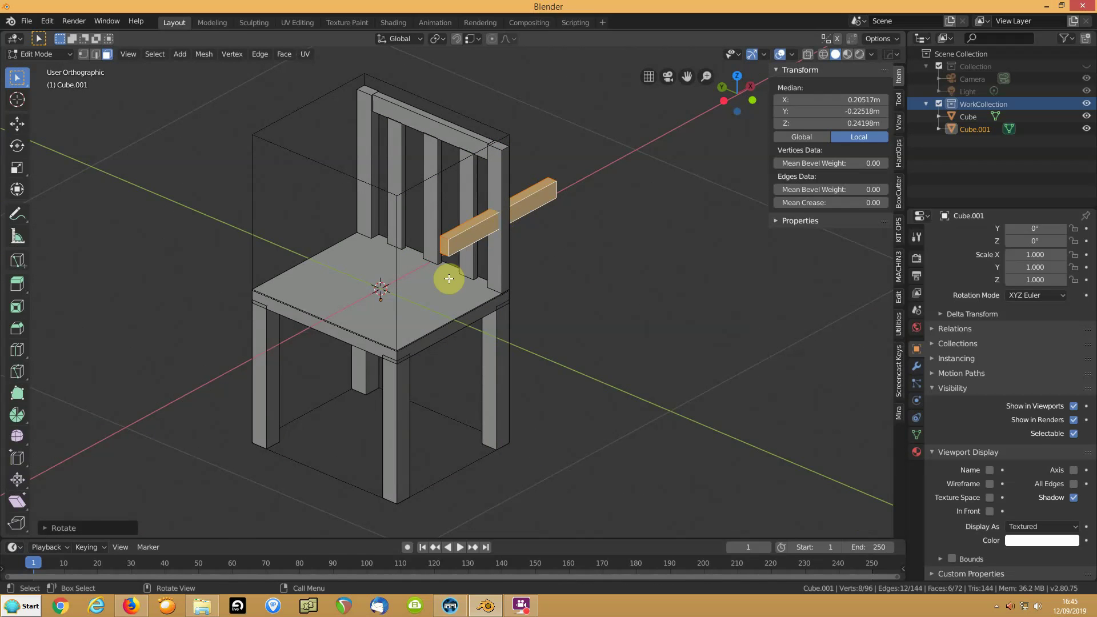
Move the bar about 0.164 m along negative X and lower it along Z to about -0.23 m as a side stretcher.
key(g)
key(x)
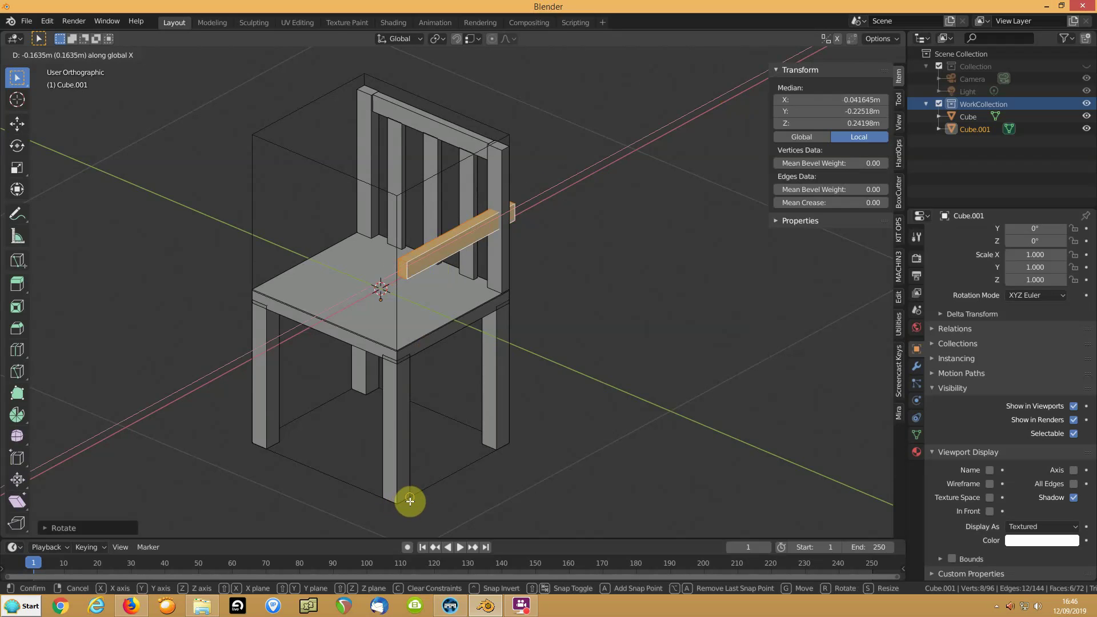
click(410, 501)
key(g)
key(z)
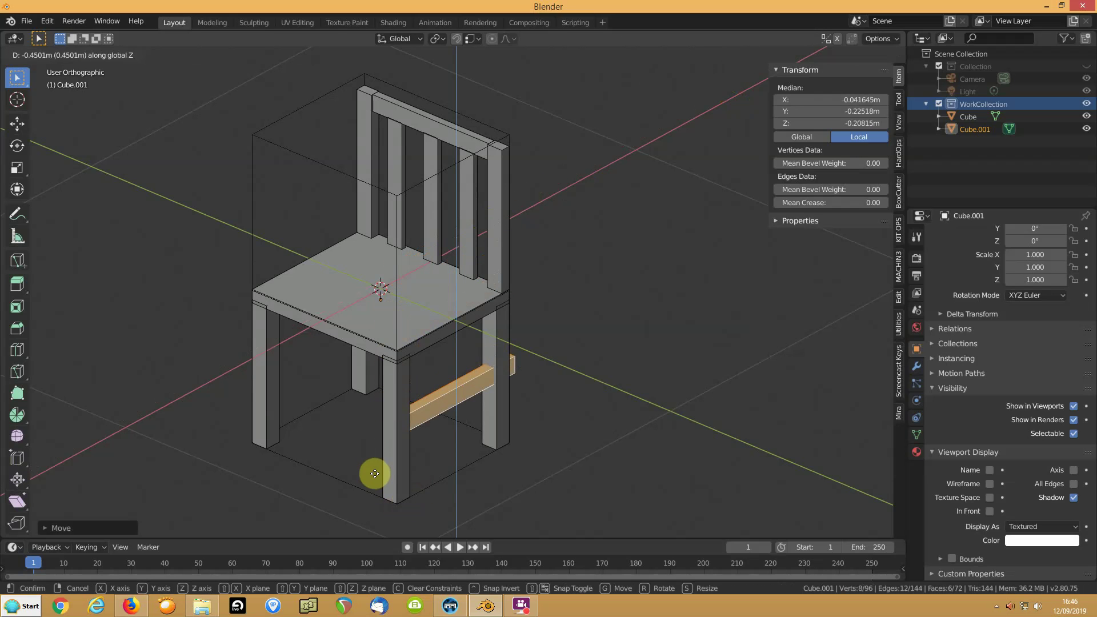
click(376, 476)
Move the stretcher's protruding rear end face about 0.083 m along negative X, back into the rear leg.
middle_drag(376, 476, 416, 367)
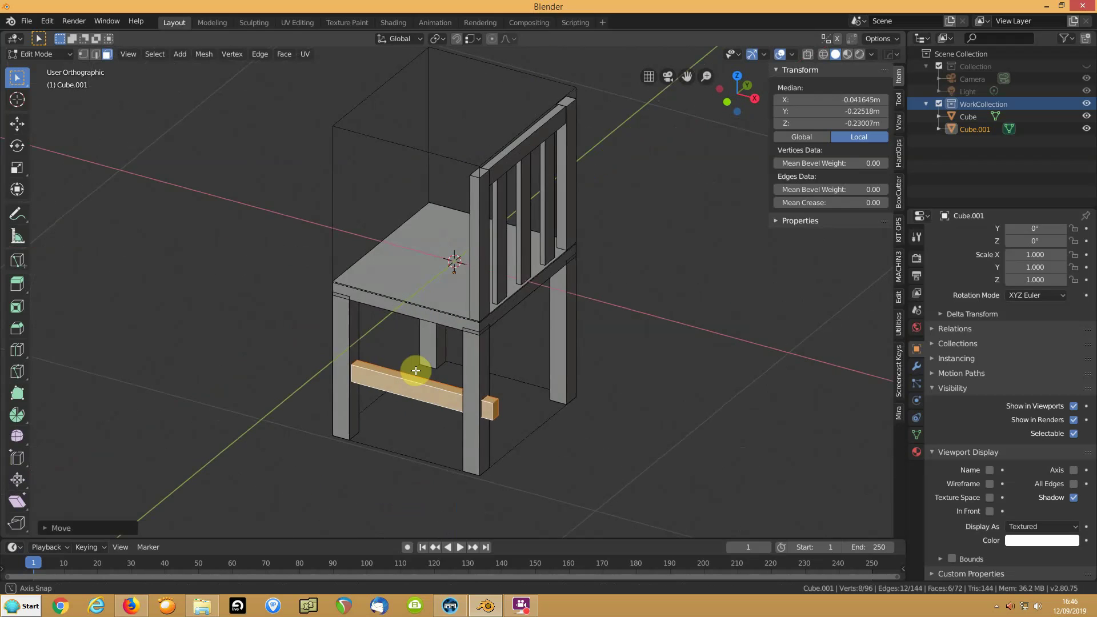
click(502, 408)
click(492, 409)
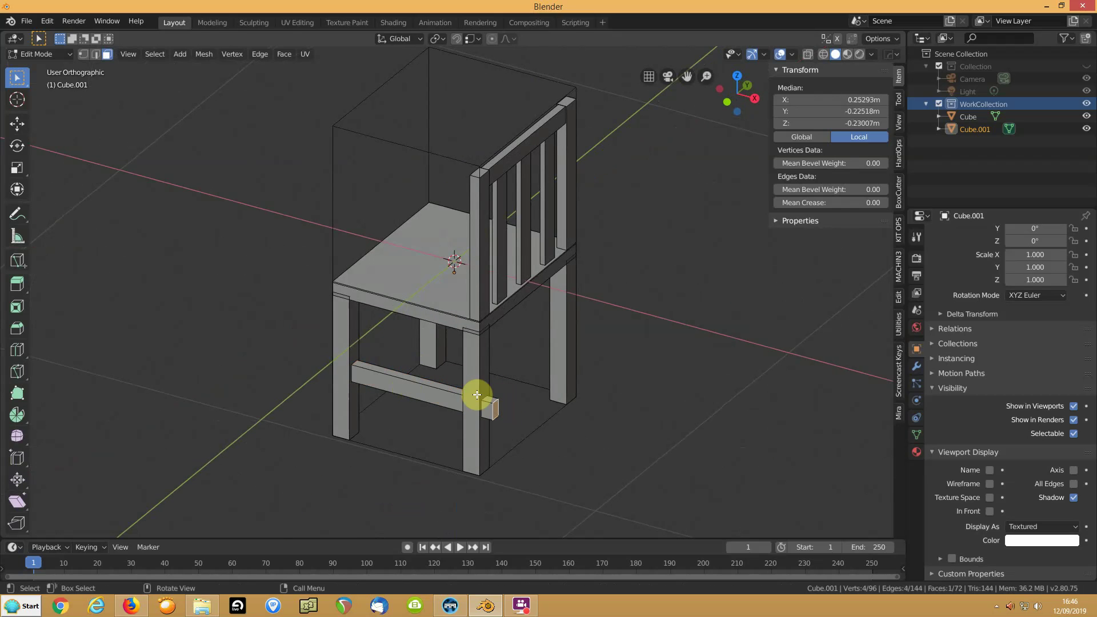
key(g)
key(x)
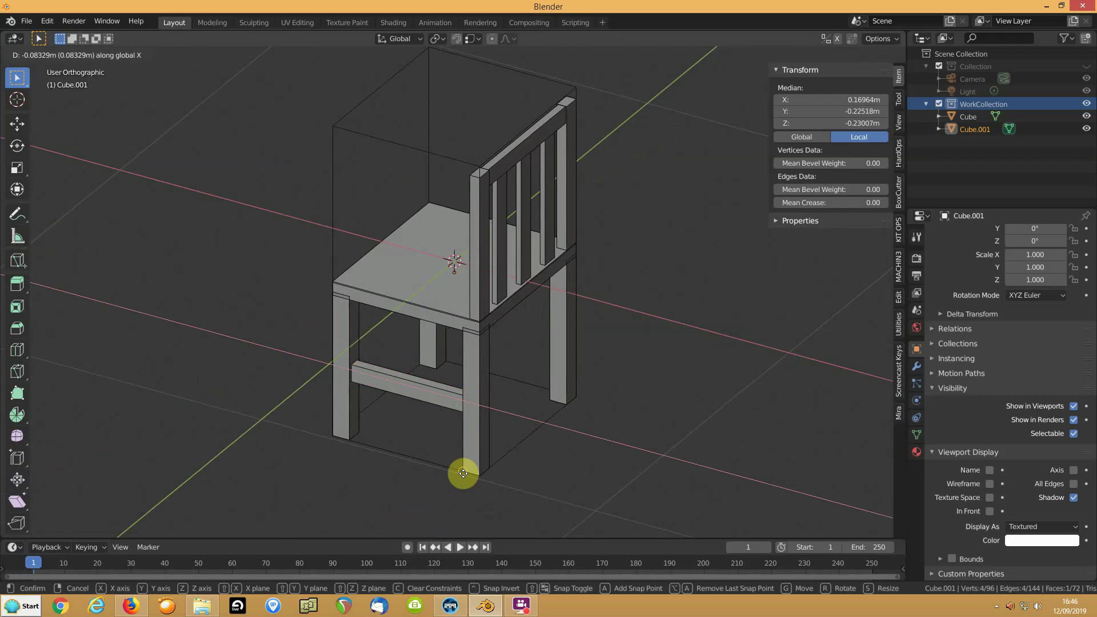
click(464, 473)
Scale the whole seat slightly outward in X and Y only, to about 0.447 m by 0.508 m.
middle_drag(463, 474, 507, 411)
scroll(422, 380, up, 2)
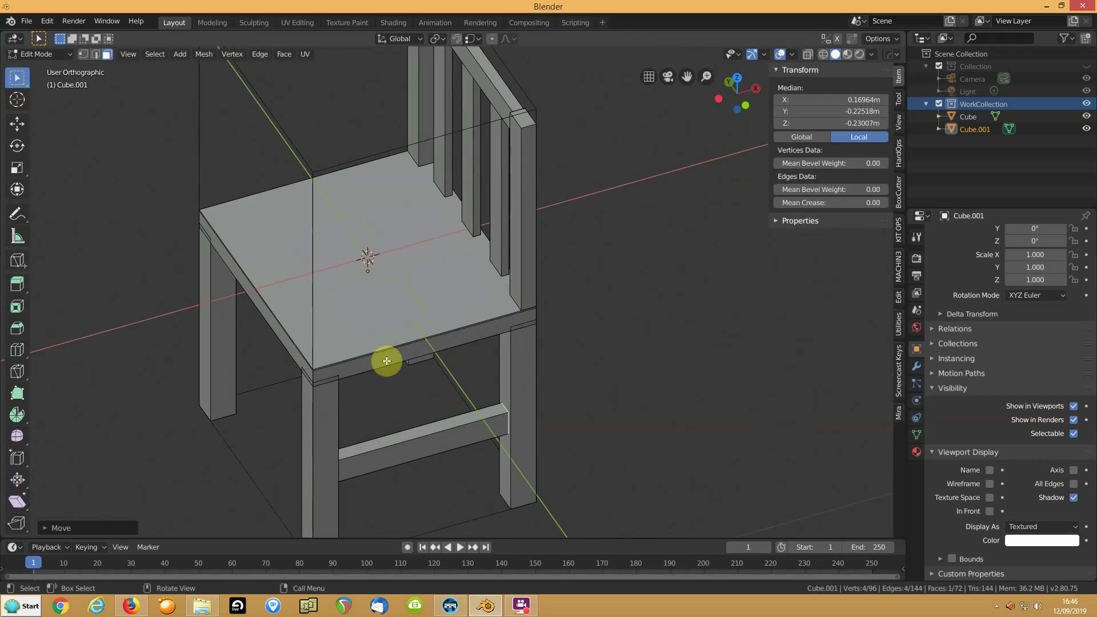
key(l)
key(s)
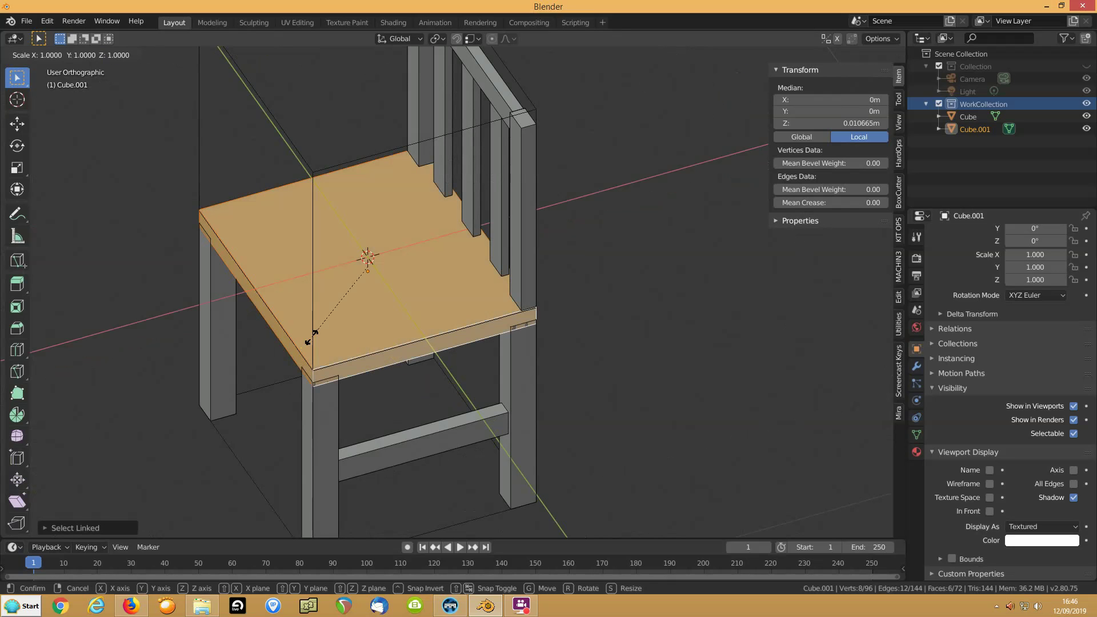
key(shift+z)
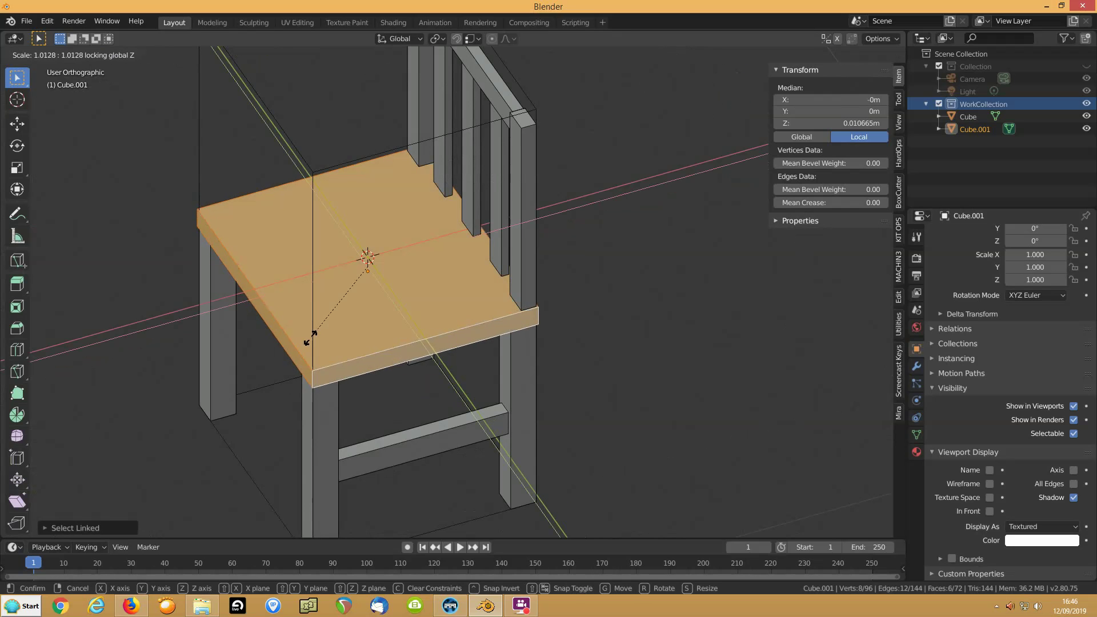
click(309, 339)
mouse_move(335, 364)
middle_down()
mouse_move(338, 326)
mouse_move(410, 344)
mouse_move(342, 347)
middle_up()
key(Tab)
key(Tab)
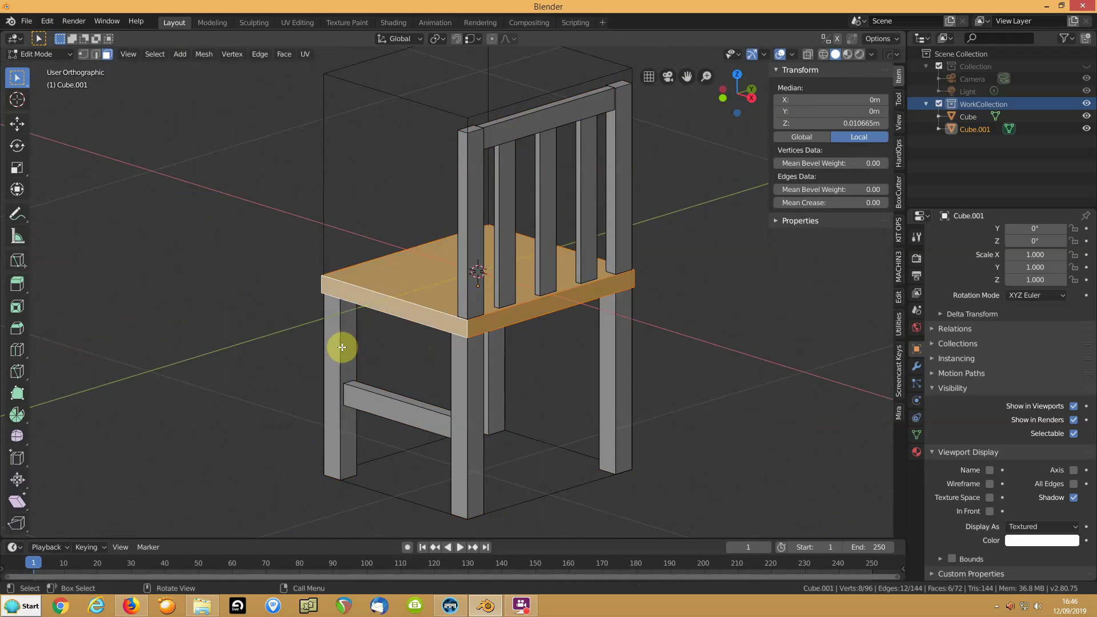
Duplicate the side stretcher and move the copy about 0.45 m along Y between the opposite legs.
key(l)
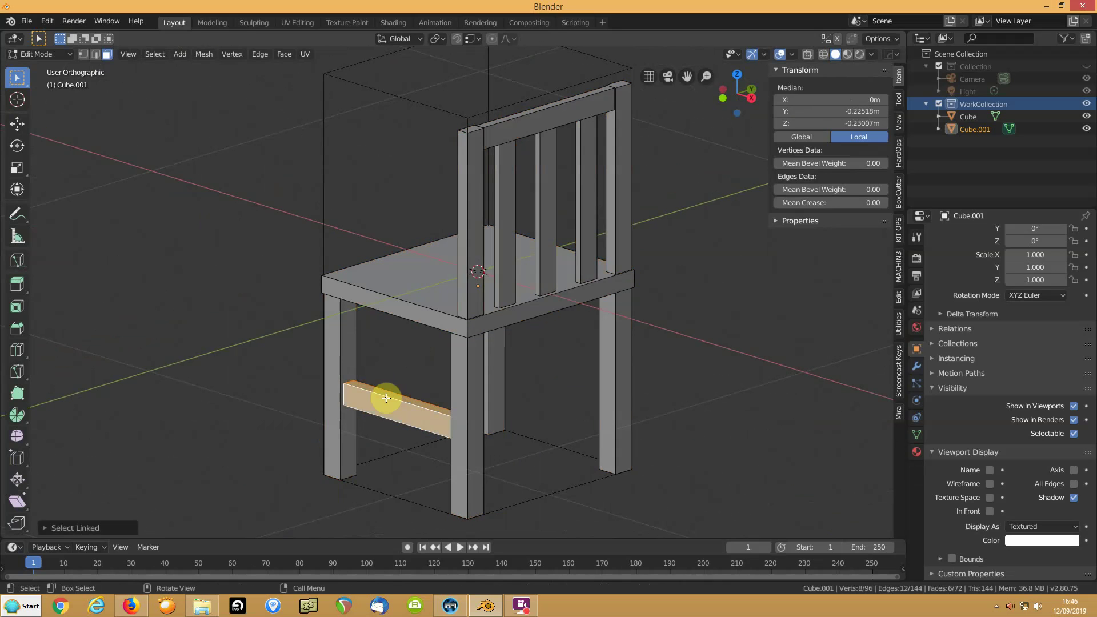
middle_drag(394, 398, 473, 387)
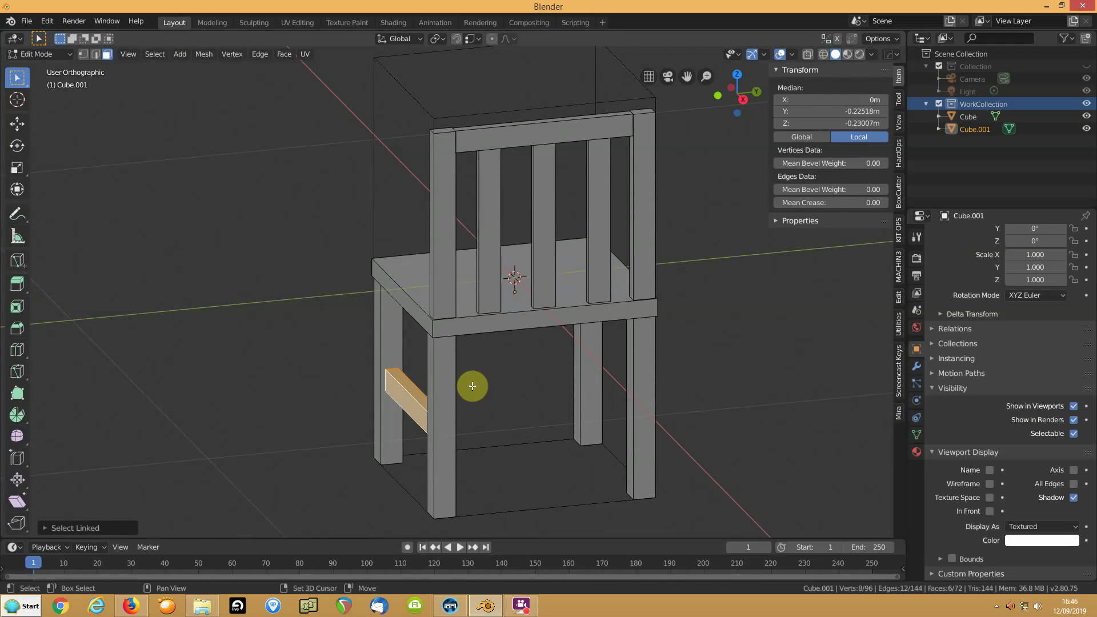
key(shift+d)
key(y)
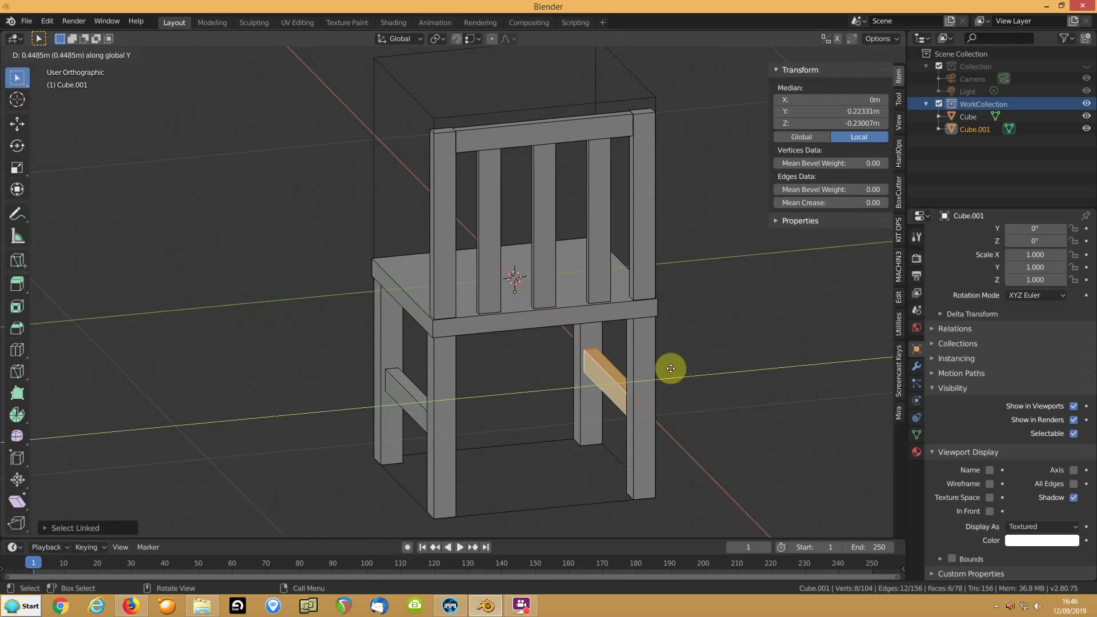
middle_drag(663, 364, 460, 372)
Return to Object Mode and delete the wireframe size-guide box.
key(Tab)
key(Delete)
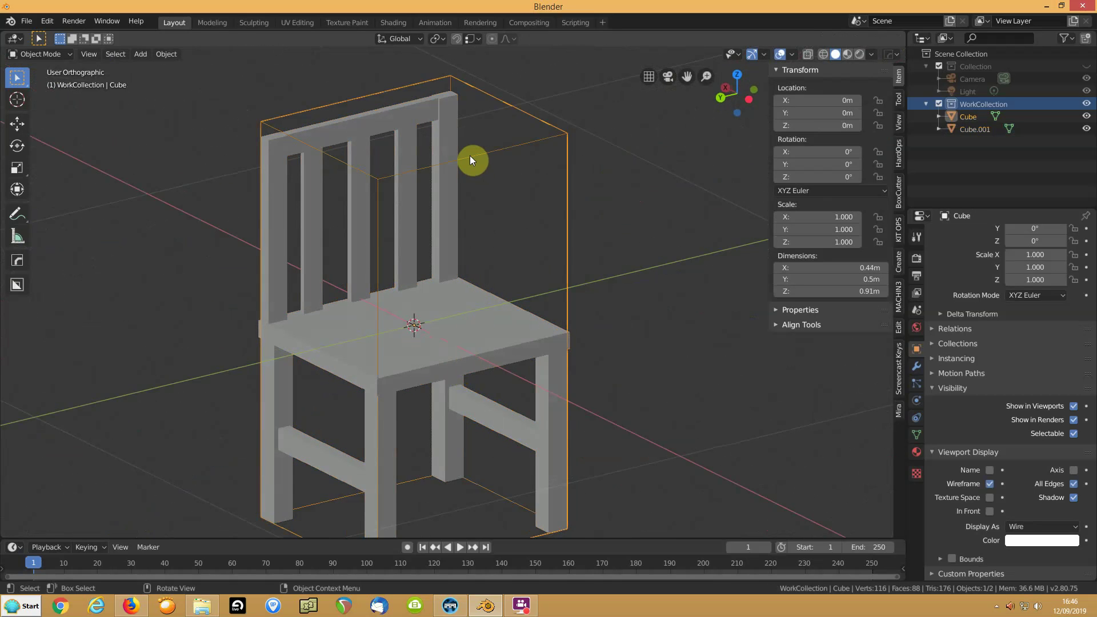
middle_drag(420, 374, 375, 276)
Add a Bevel modifier to the chair and set its limit method to Angle.
click(376, 276)
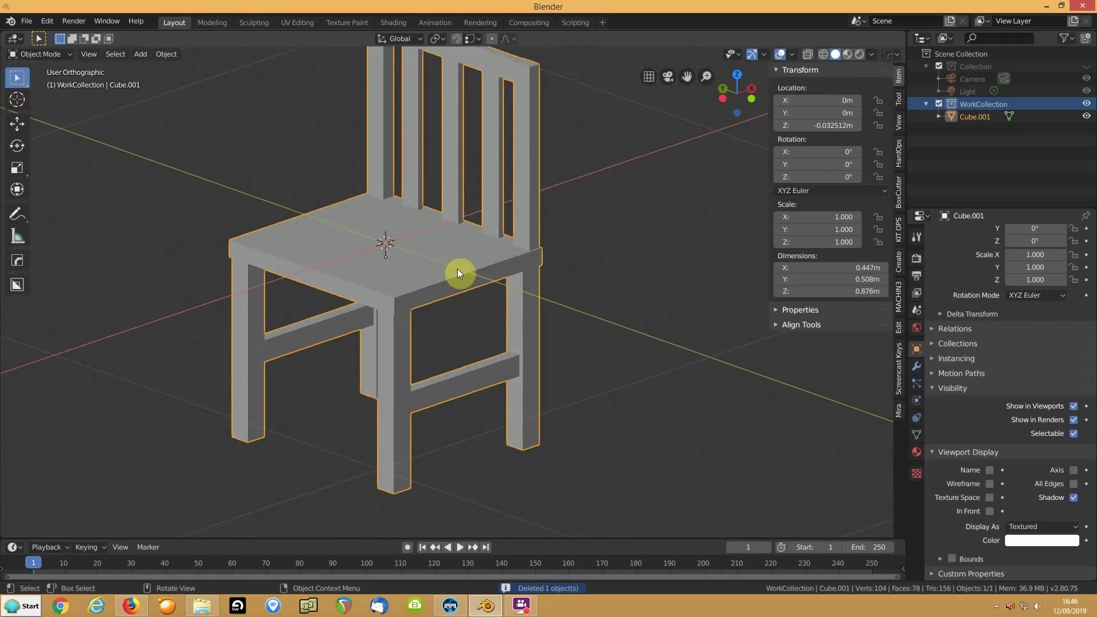
click(917, 366)
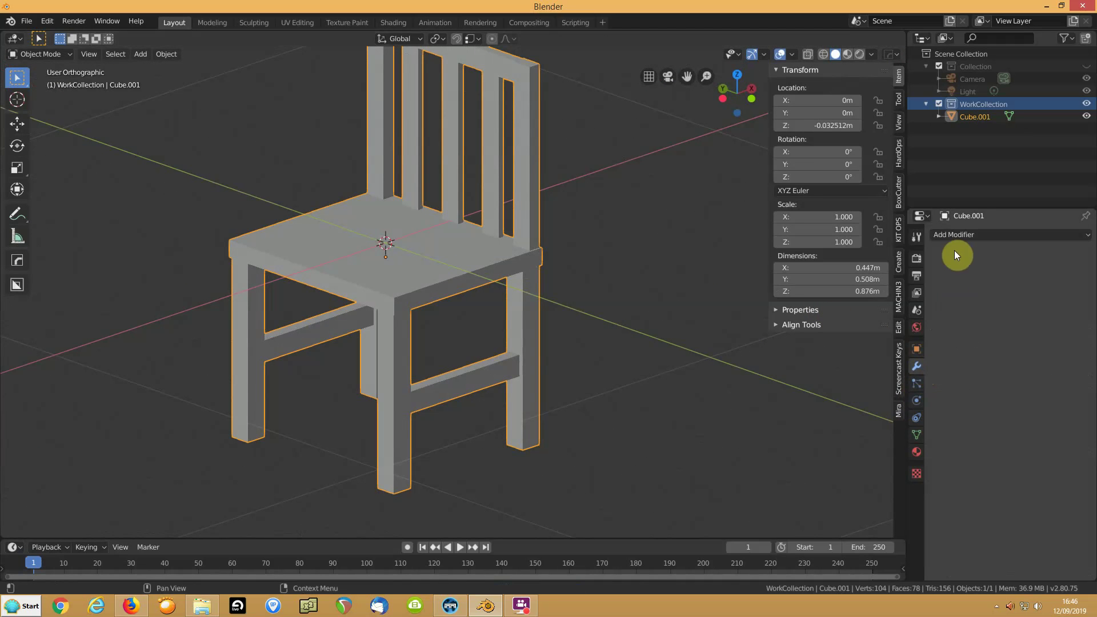
click(958, 234)
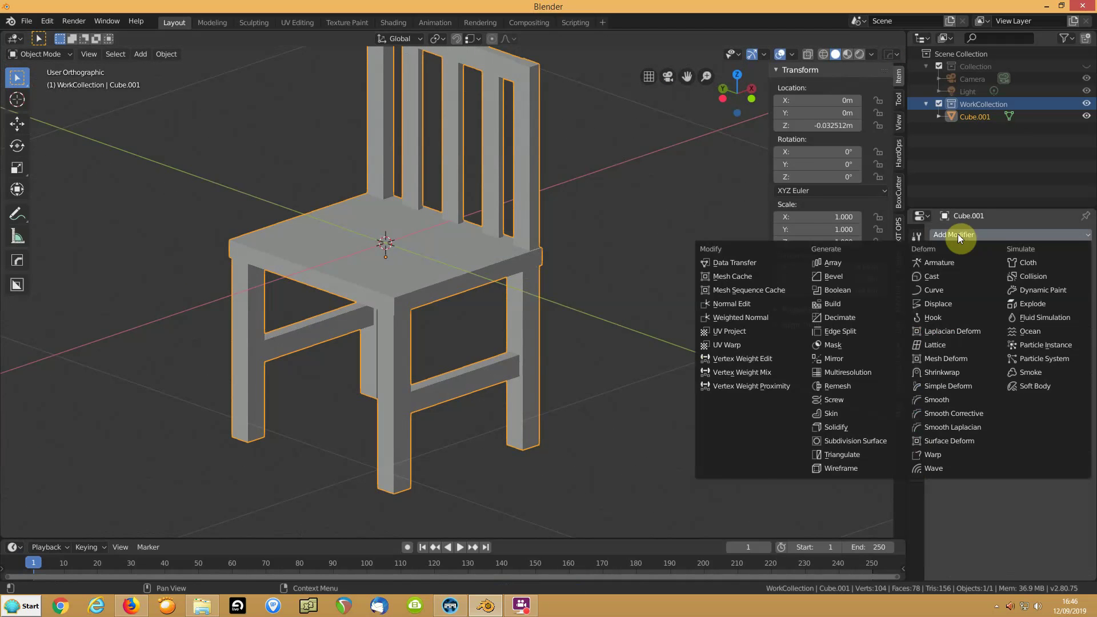
click(848, 276)
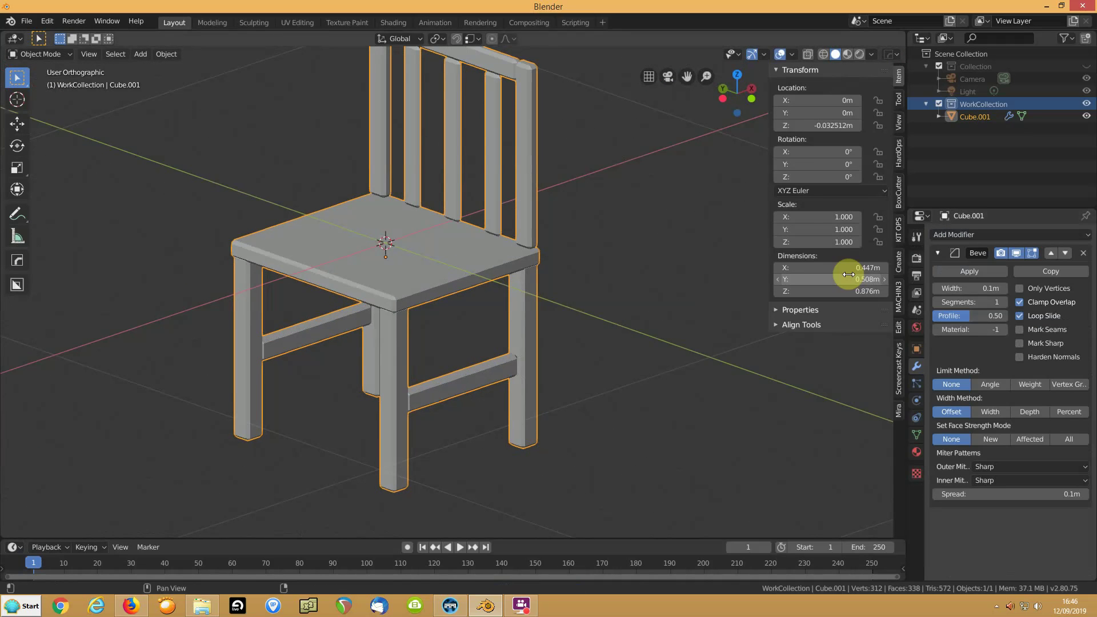
click(988, 383)
Set the bevel width to 0.003 m with 3 segments.
scroll(483, 315, up, 3)
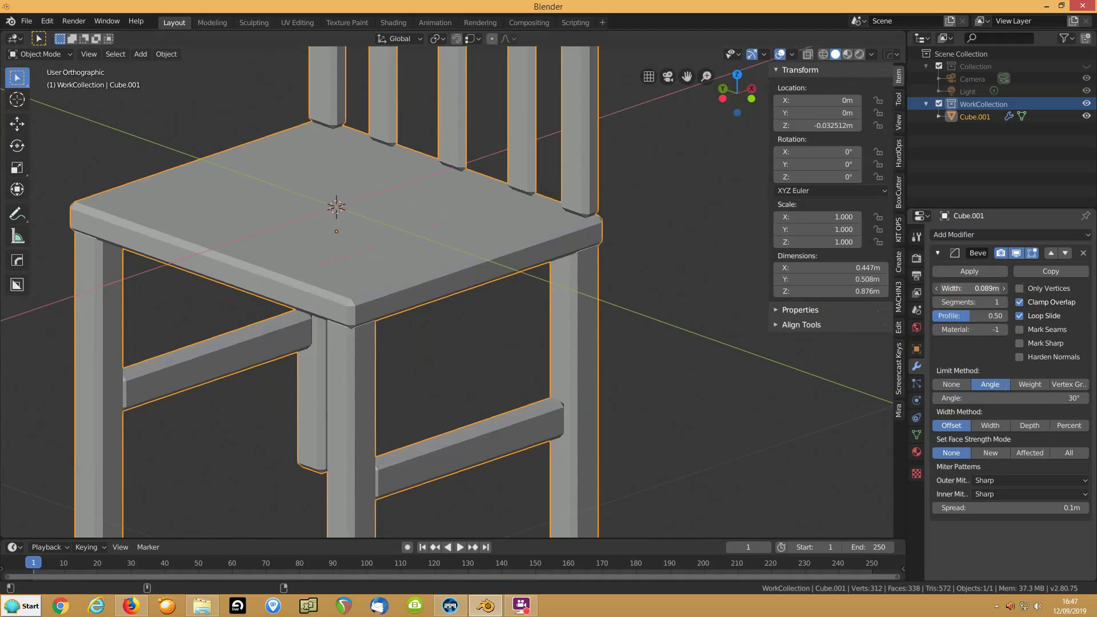
mouse_move(970, 288)
mouse_down()
mouse_move(958, 288)
mouse_move(967, 288)
mouse_up()
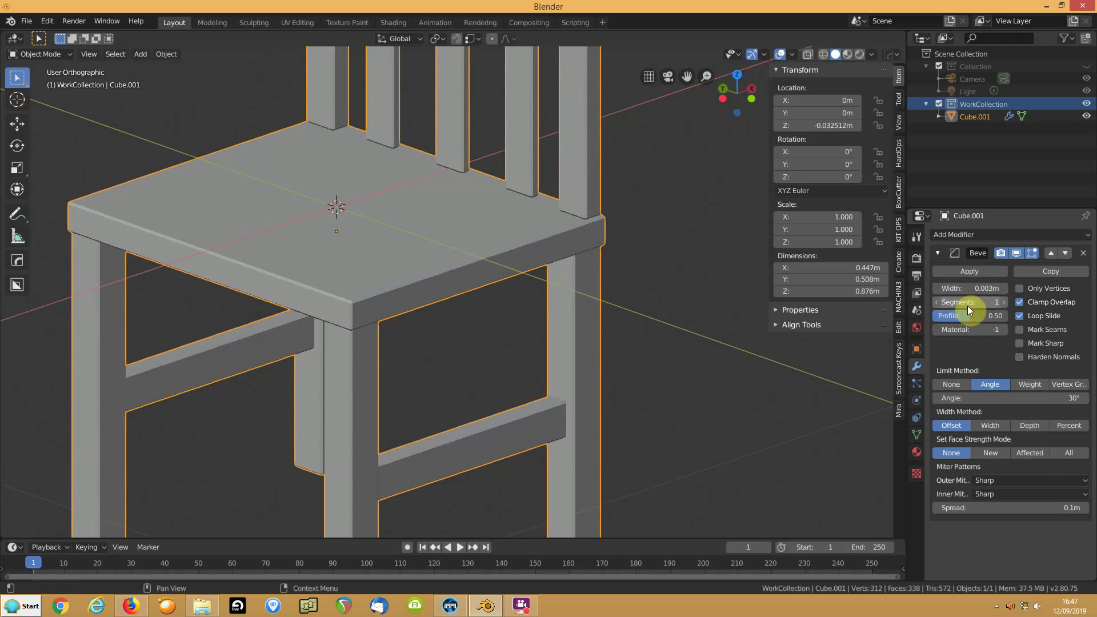
click(1005, 303)
click(1004, 303)
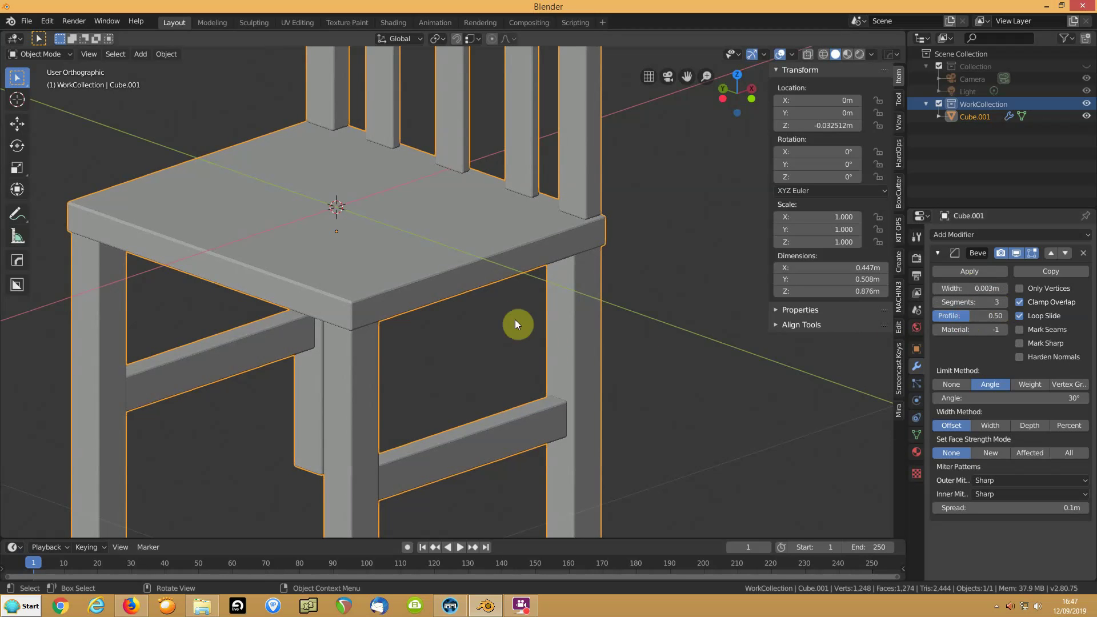
Enter Edit Mode on the chair and enable X-ray display.
scroll(510, 314, down, 2)
shift+middle_drag(470, 264, 489, 387)
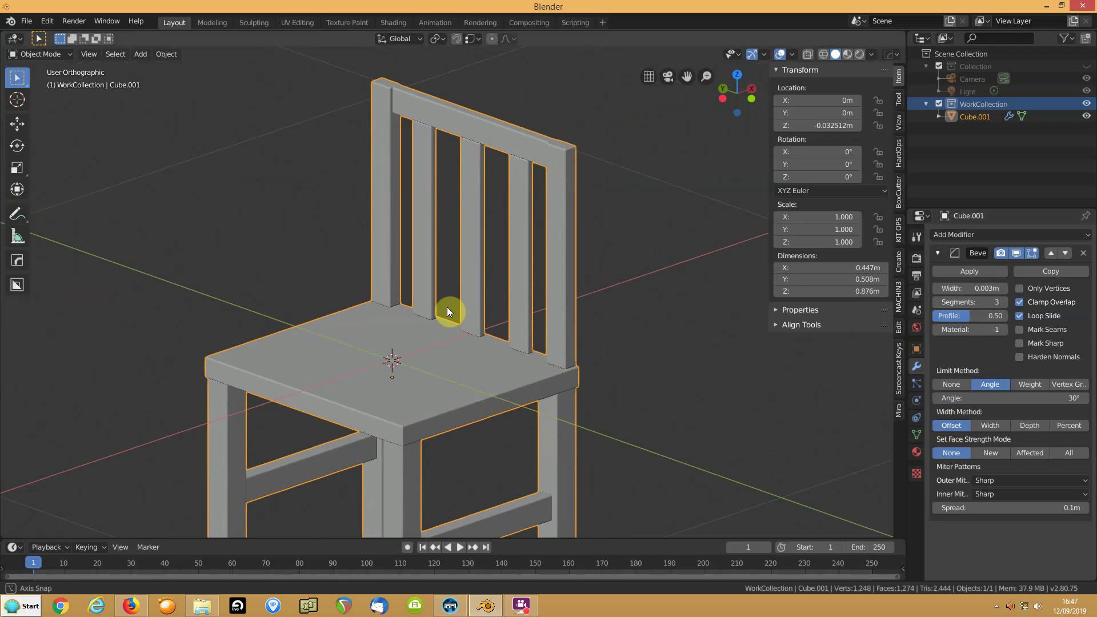
scroll(447, 307, up, 1)
middle_drag(458, 318, 558, 259)
key(Tab)
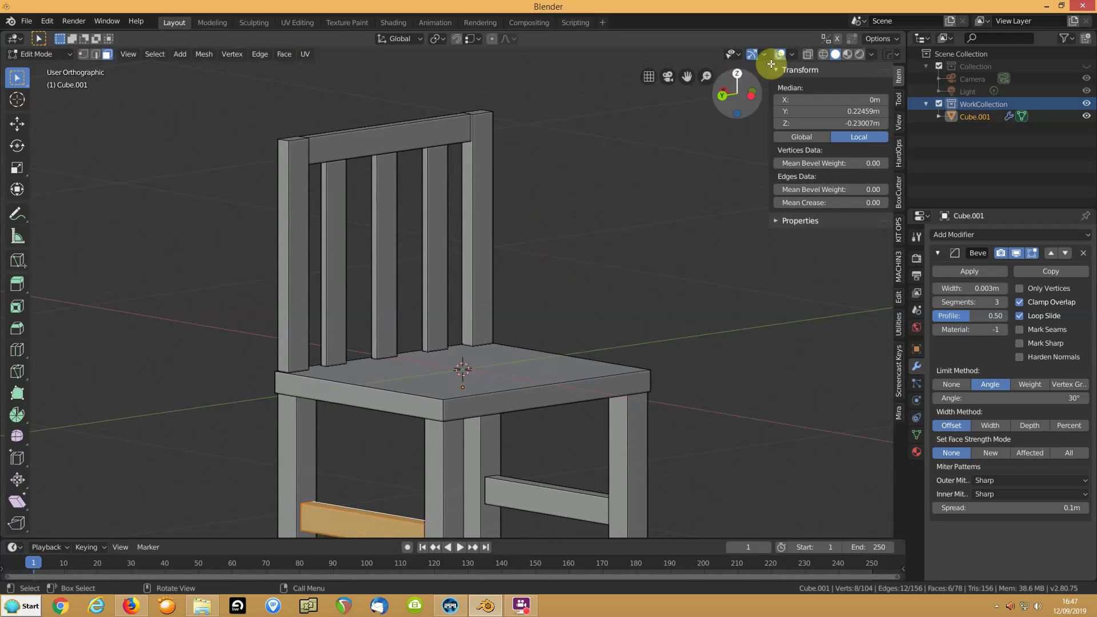
click(807, 54)
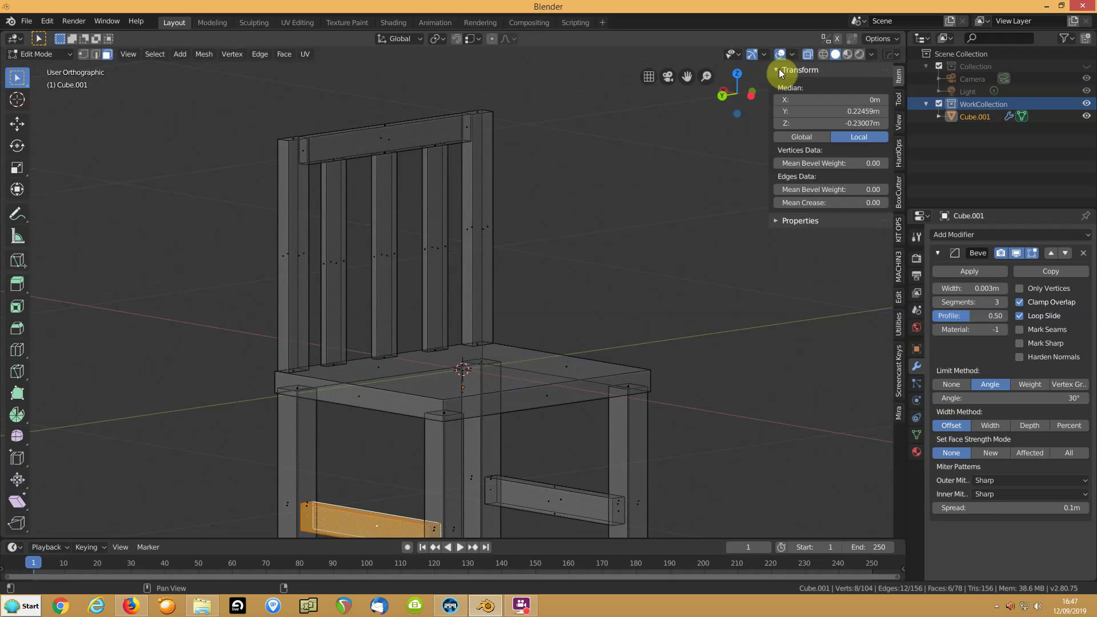
Select the bottom faces of the three slats and both backrest posts and lower them about 0.005 m along Z.
click(333, 363)
middle_drag(385, 328, 389, 346)
shift+click(392, 347)
shift+click(443, 337)
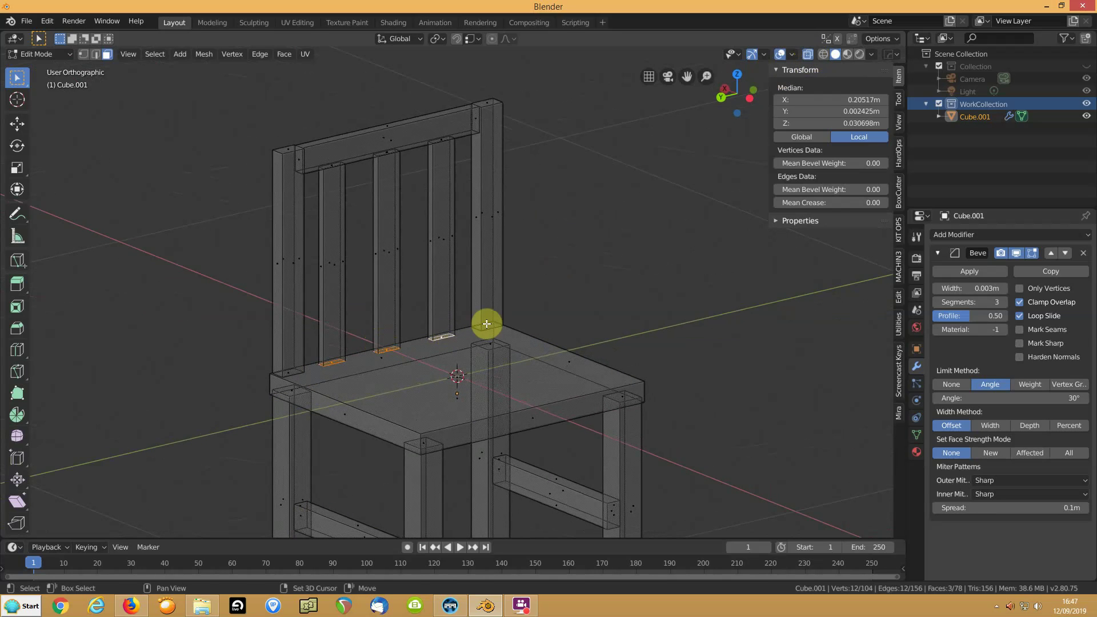
shift+click(489, 326)
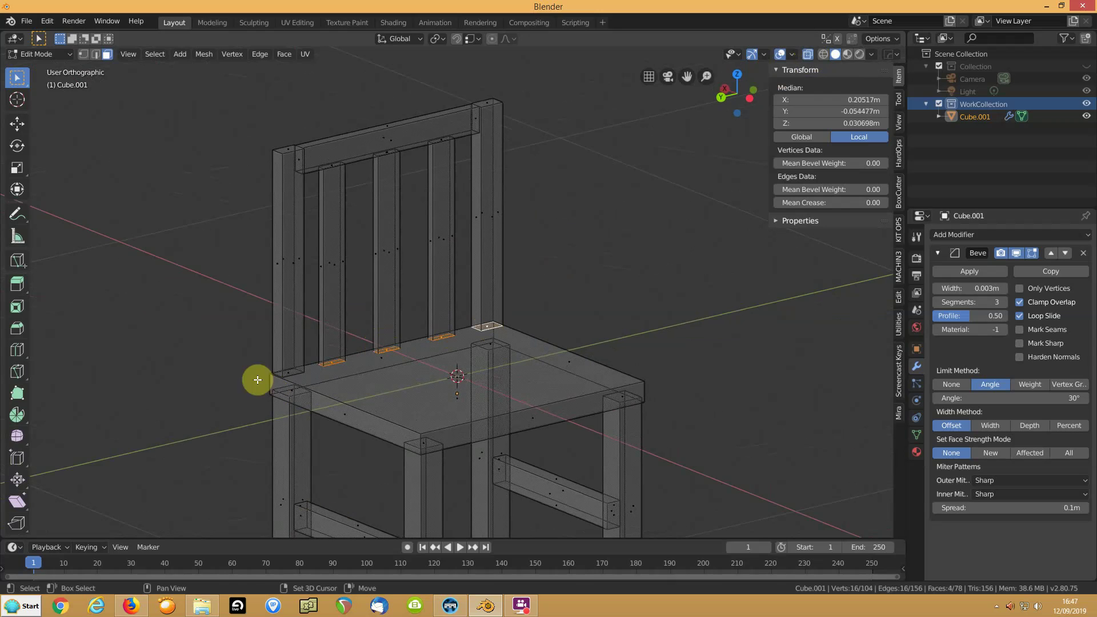
key(g)
key(z)
click(296, 377)
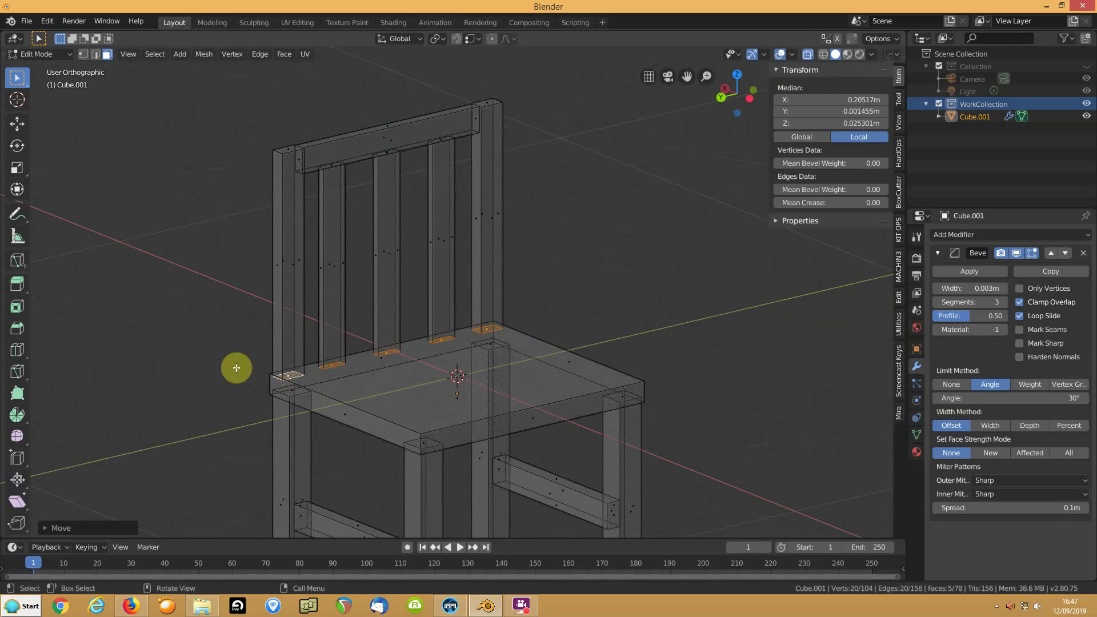
Delete the selected bottom faces of the slats and posts, turn off X-ray display and return to Object Mode.
key(x)
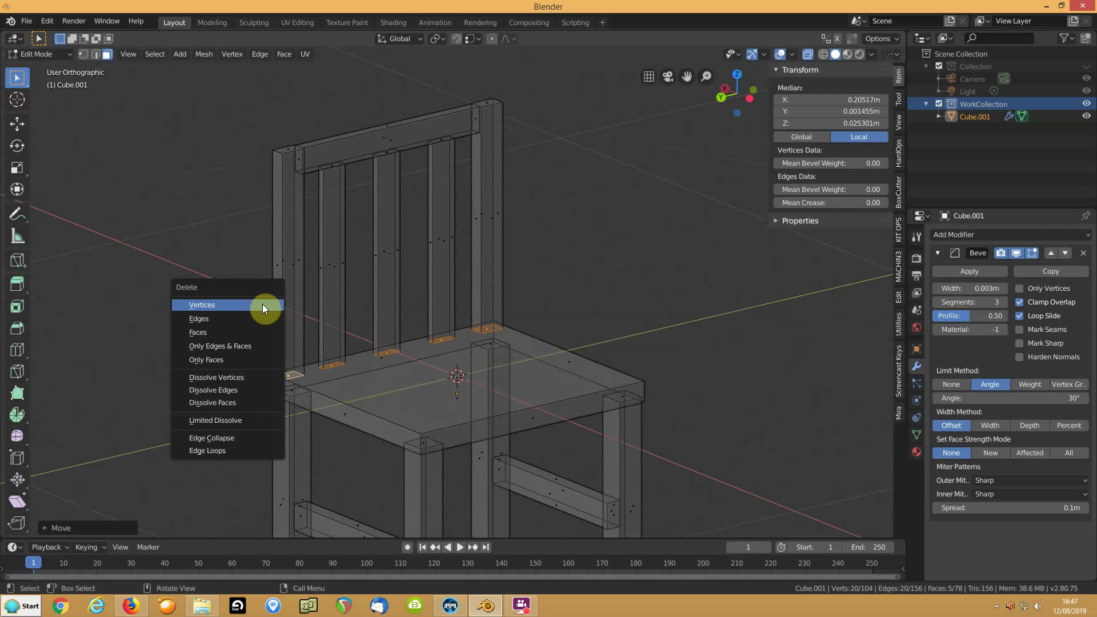
click(229, 329)
click(807, 54)
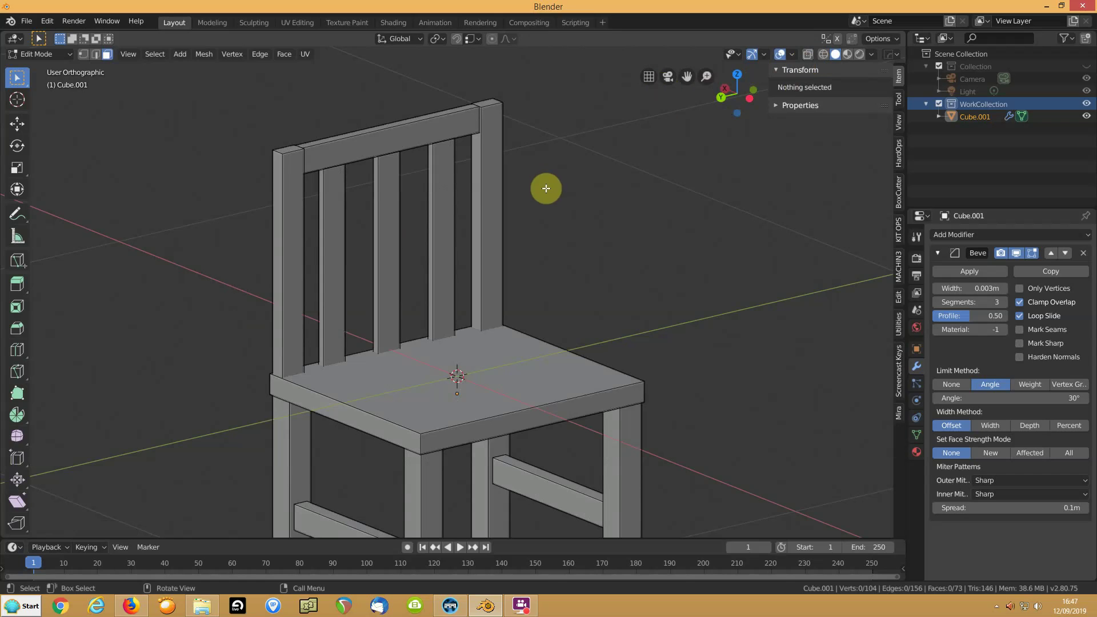
key(Tab)
Go into Edit Mode at the top of the backrest with X-ray display turned on.
middle_drag(568, 224, 437, 239)
shift+middle_drag(499, 158, 447, 269)
scroll(445, 264, up, 7)
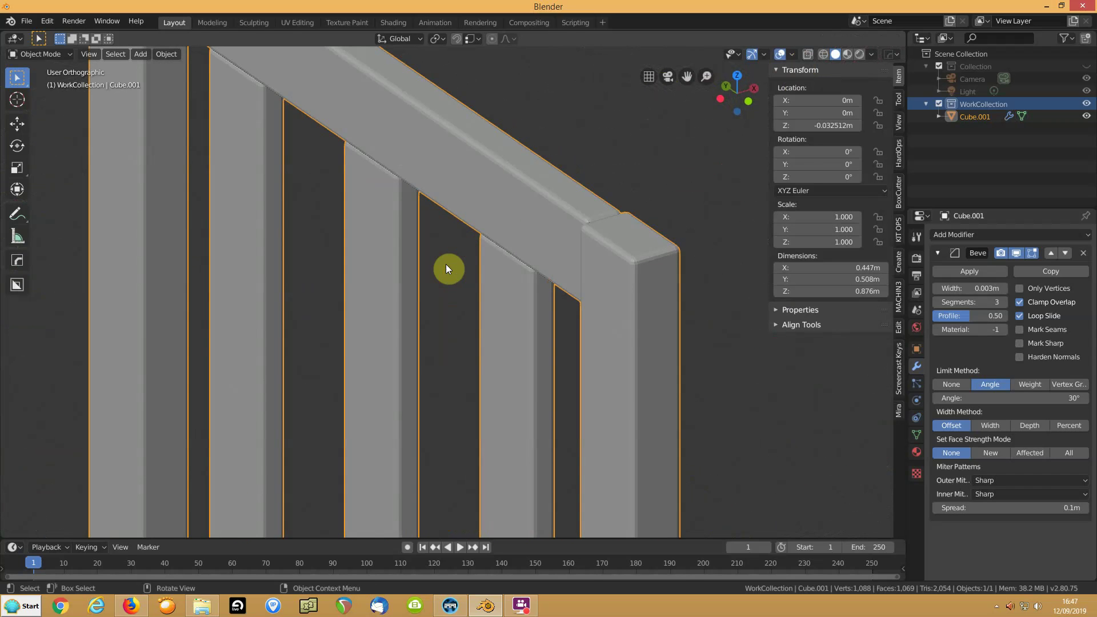
shift+middle_drag(458, 211, 489, 351)
key(Tab)
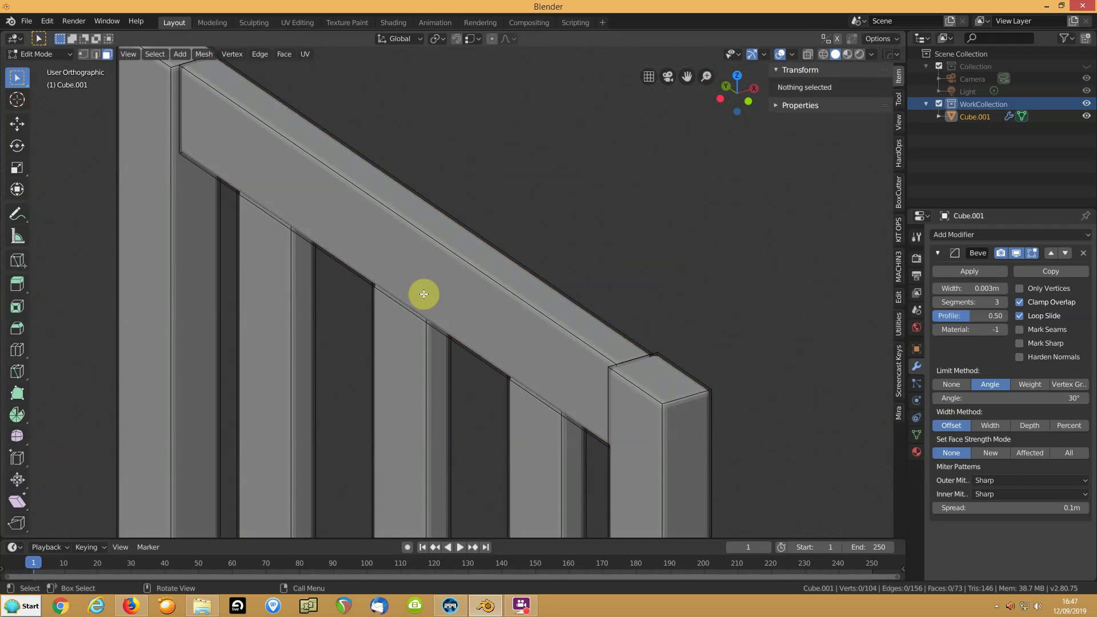
click(808, 54)
Select the top faces of the three slats, raise them about 0.005 m along Z and delete them.
click(286, 208)
shift+click(413, 305)
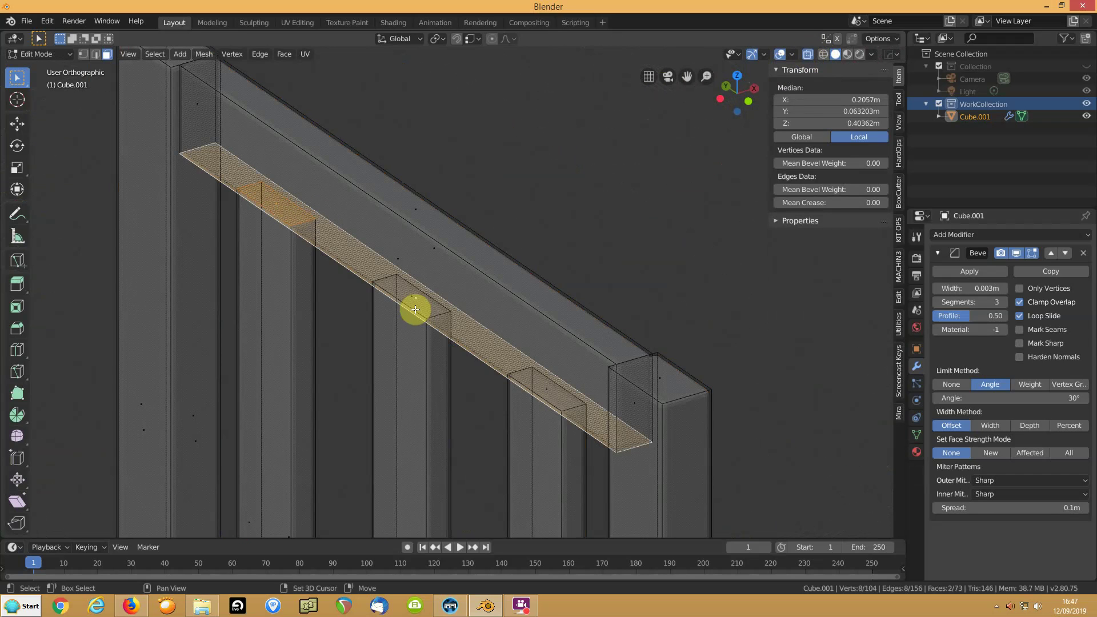
click(416, 297)
click(407, 295)
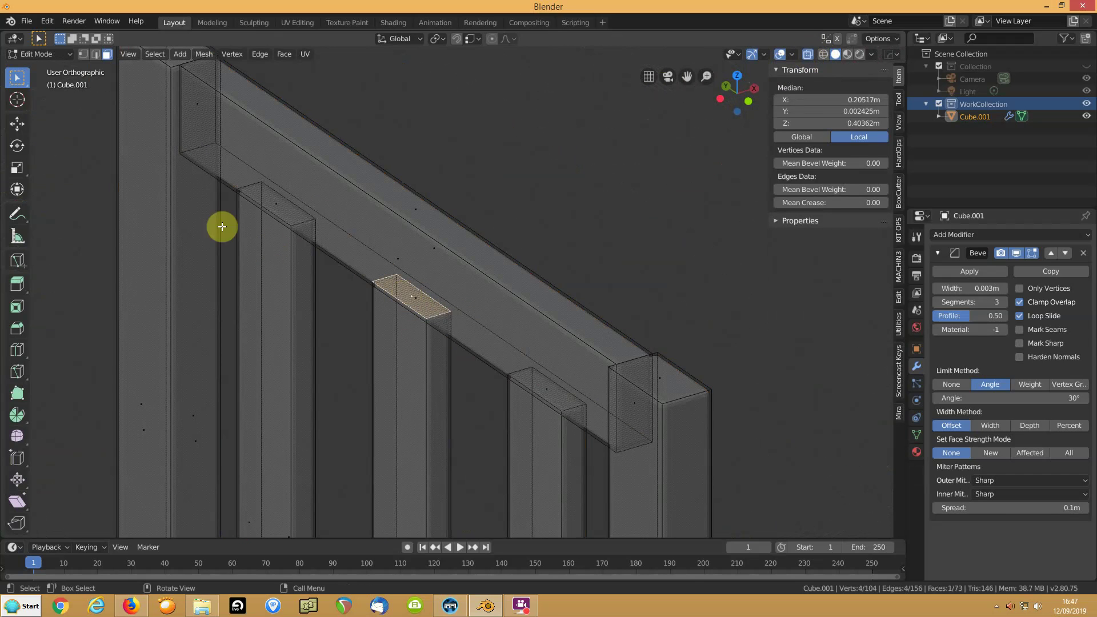
shift+click(276, 201)
shift+click(545, 390)
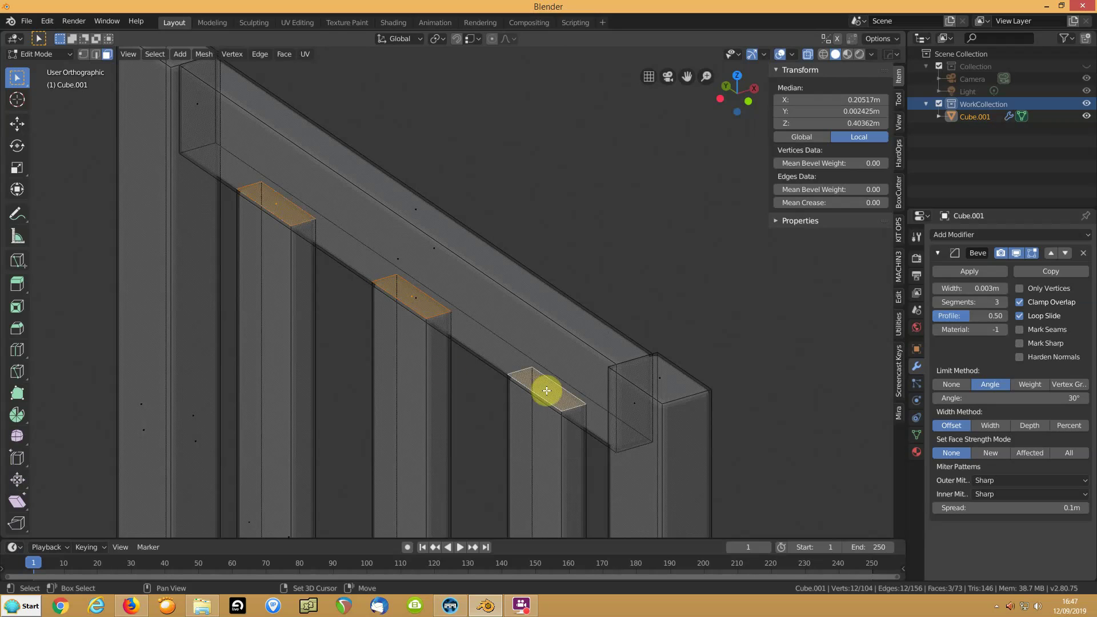
key(g)
key(z)
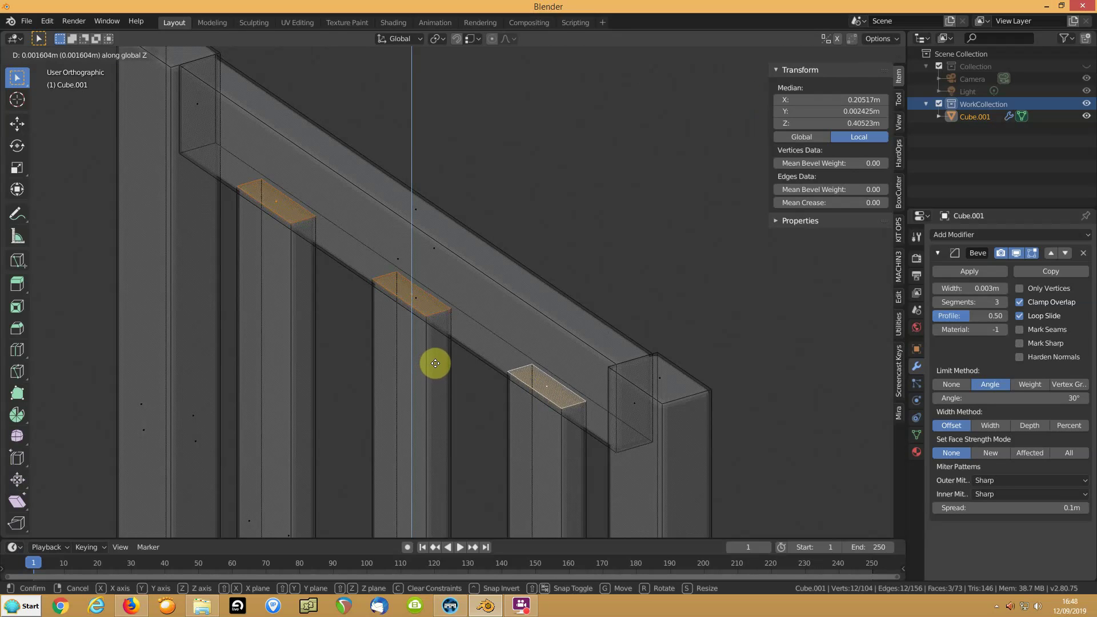
click(437, 358)
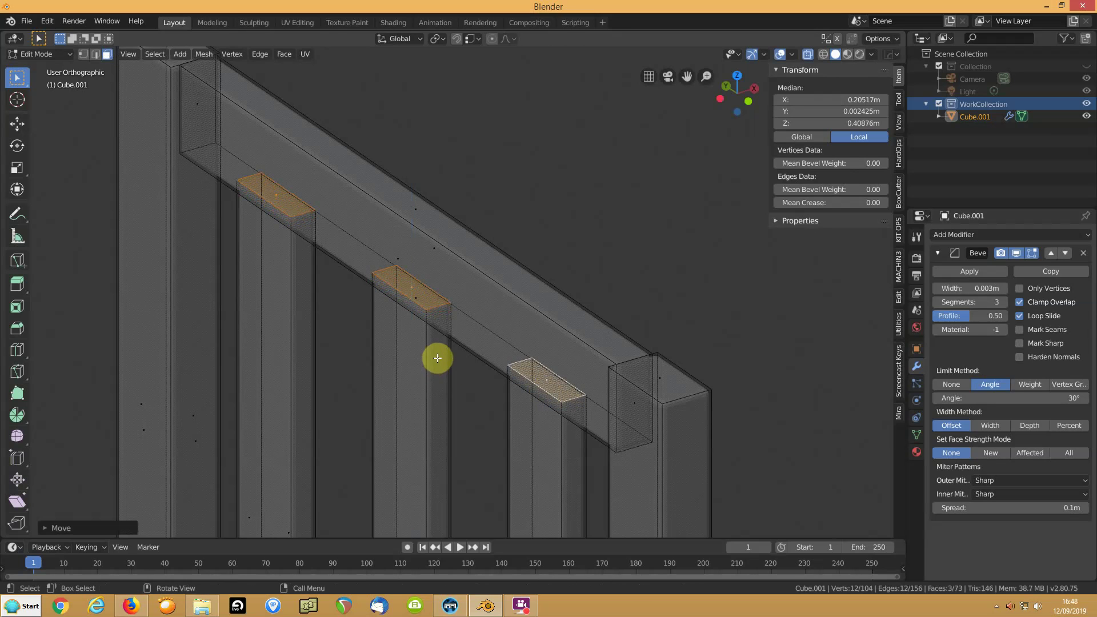
key(x)
click(437, 358)
Select the whole top rail of the backrest, lower it about 0.002 m along Z and return to solid Object Mode.
middle_drag(412, 379, 456, 372)
key(l)
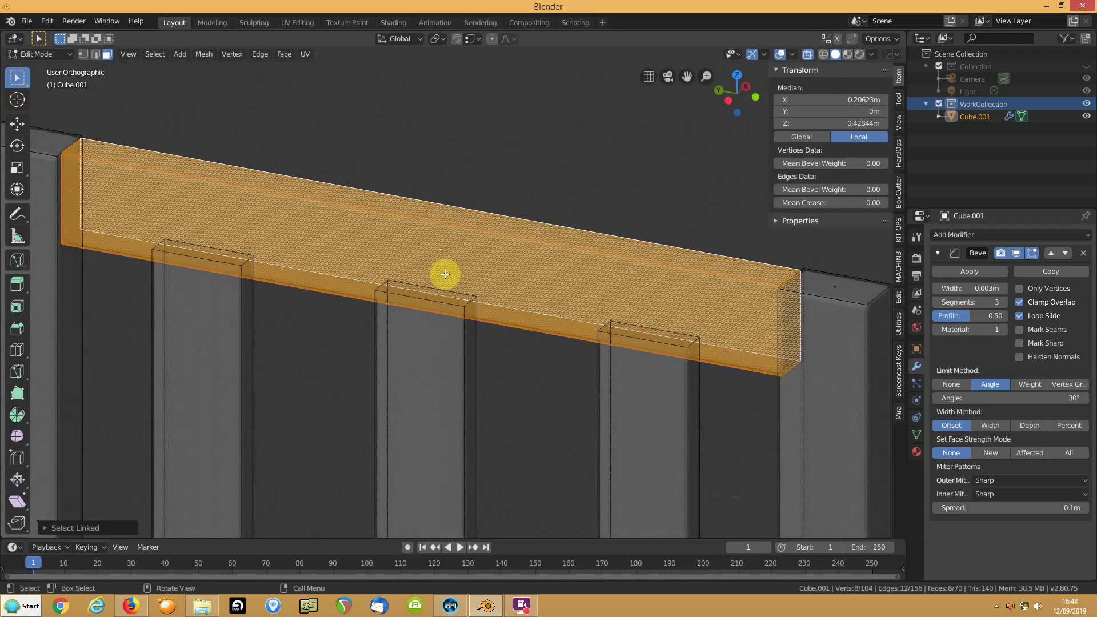
key(g)
key(z)
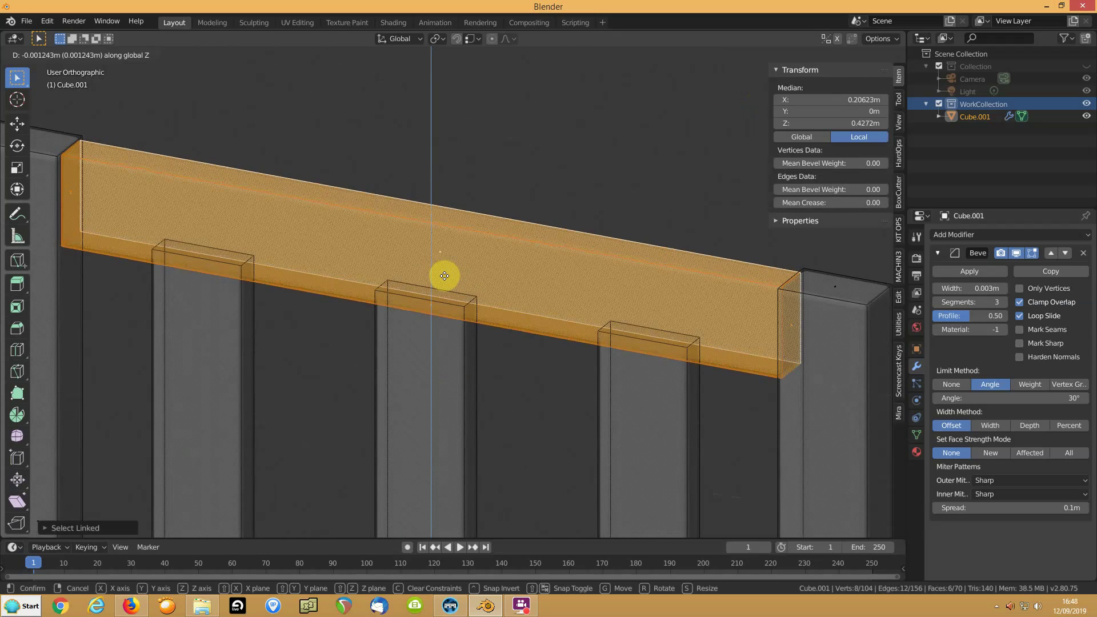
click(443, 277)
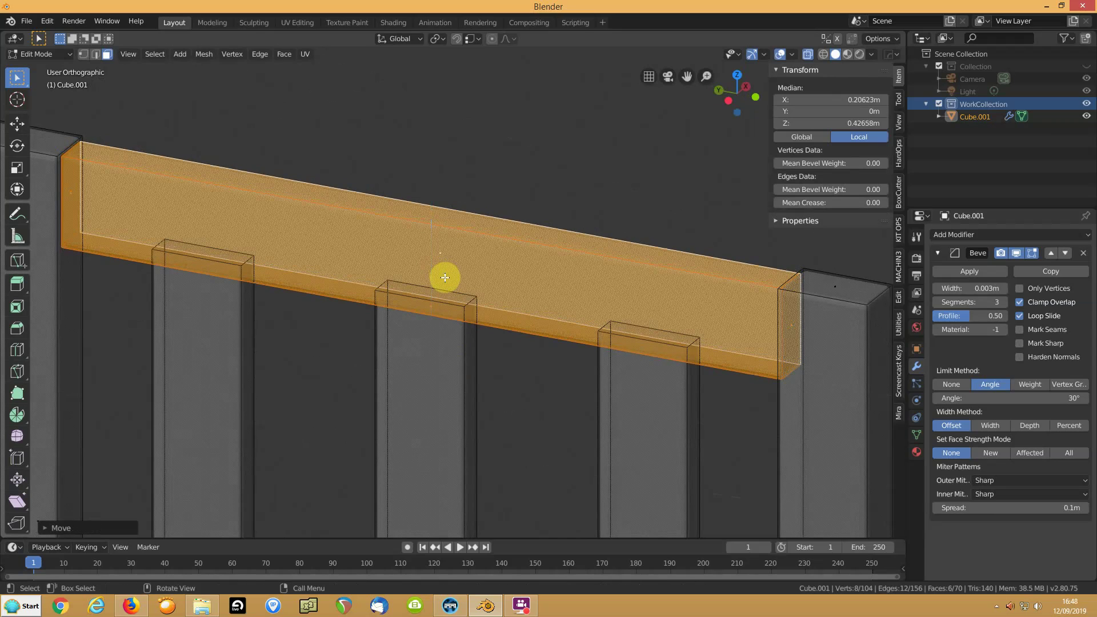
click(810, 54)
key(Tab)
Duplicate the seat's top face in place in Edit Mode and scale the copy down to form the cushion outline.
scroll(491, 314, down, 3)
middle_drag(491, 314, 524, 300)
scroll(523, 299, down, 5)
middle_drag(474, 365, 454, 251)
scroll(461, 348, up, 2)
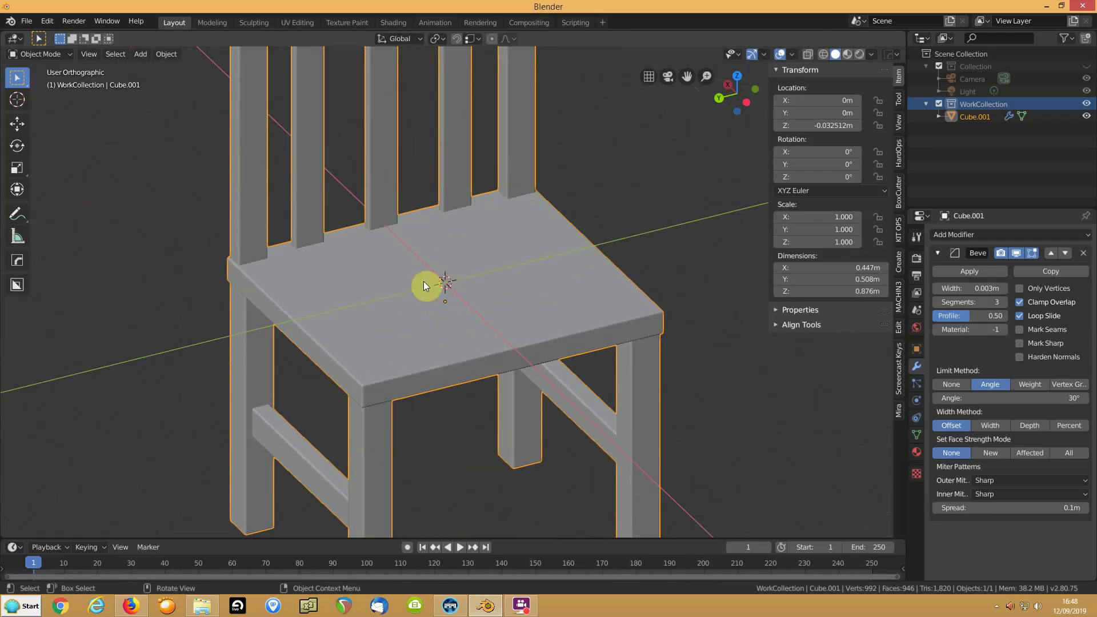
scroll(403, 297, up, 1)
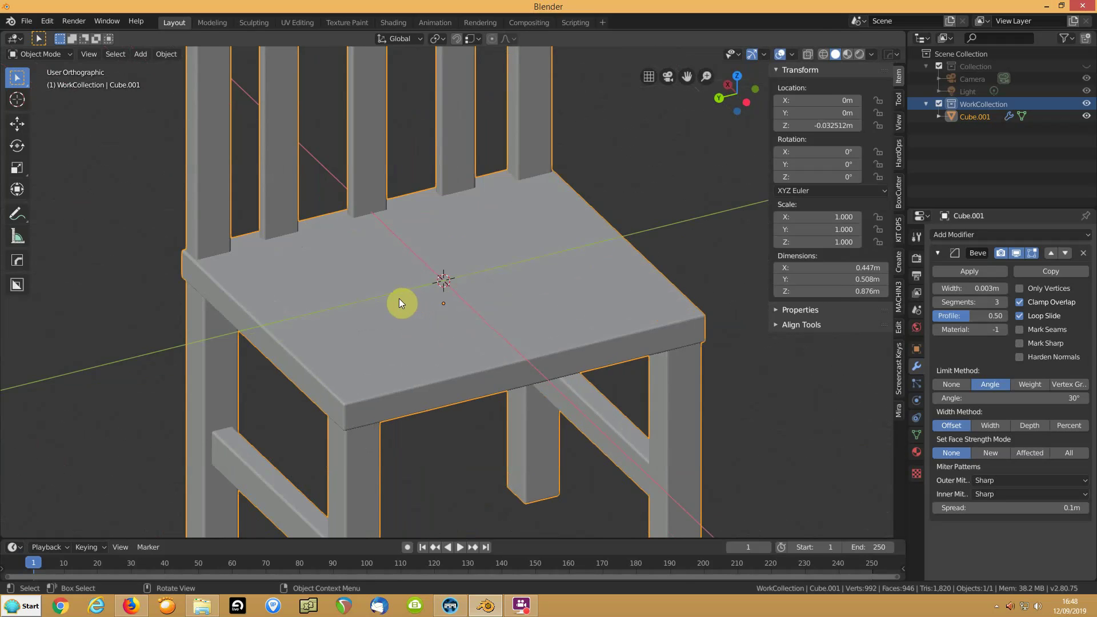
key(Tab)
click(399, 298)
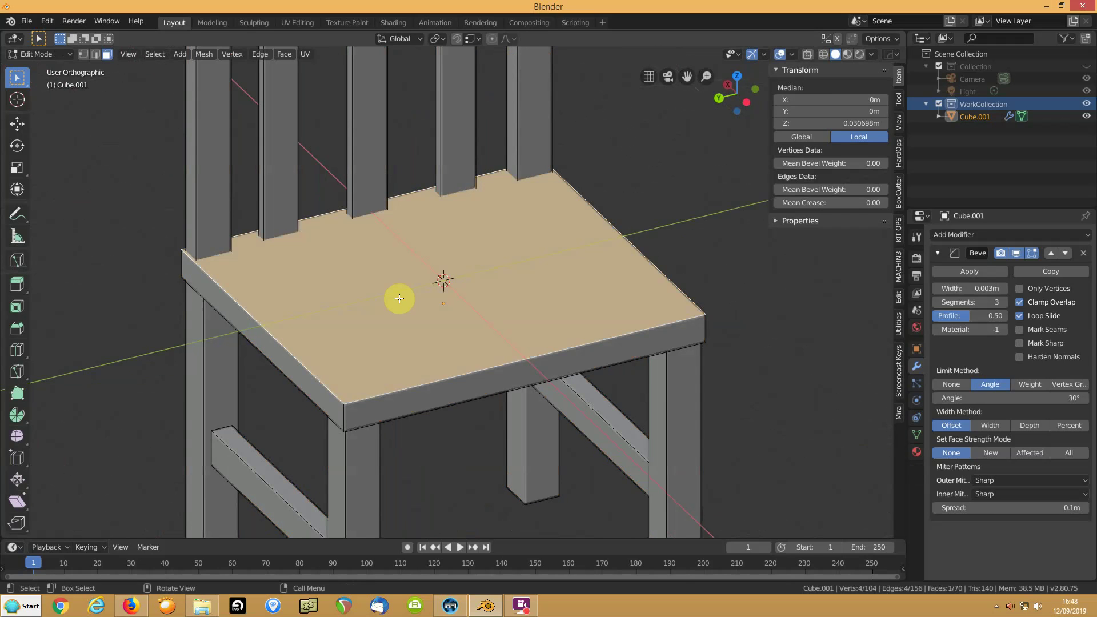
key(shift+d)
right_click(399, 299)
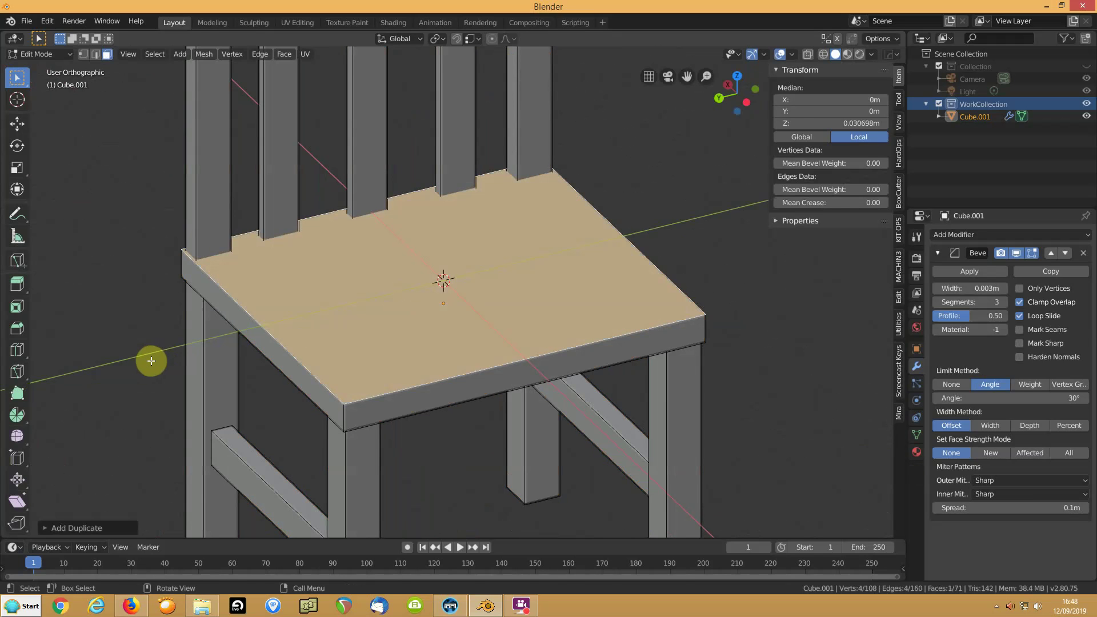
key(s)
click(195, 354)
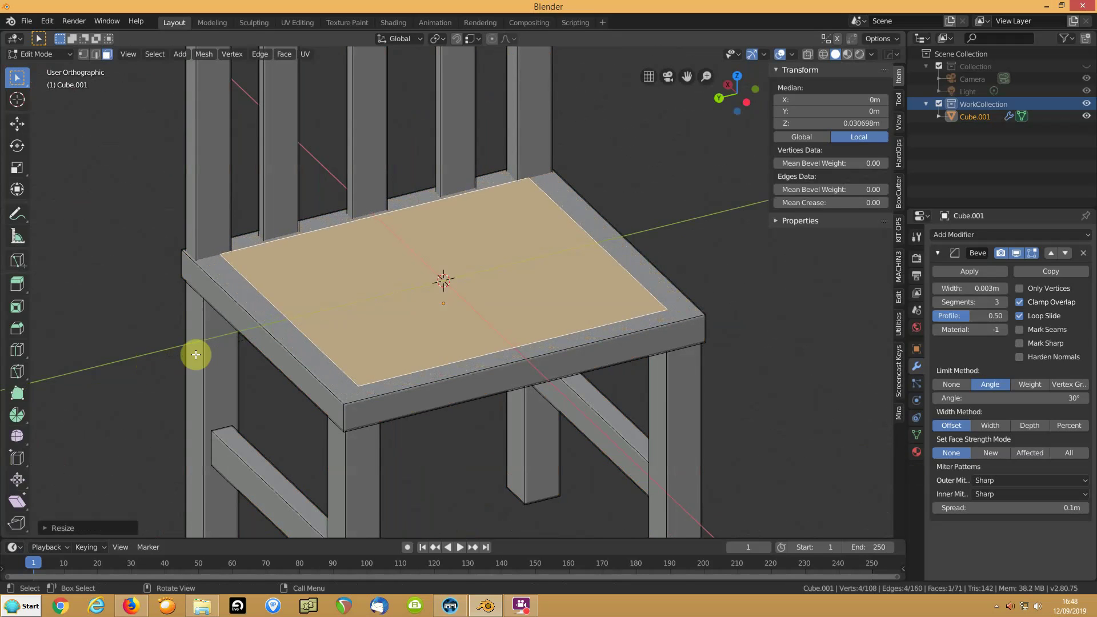
Shift the cushion face about -0.012 m along X and extrude it up about 0.021 m.
key(g)
key(x)
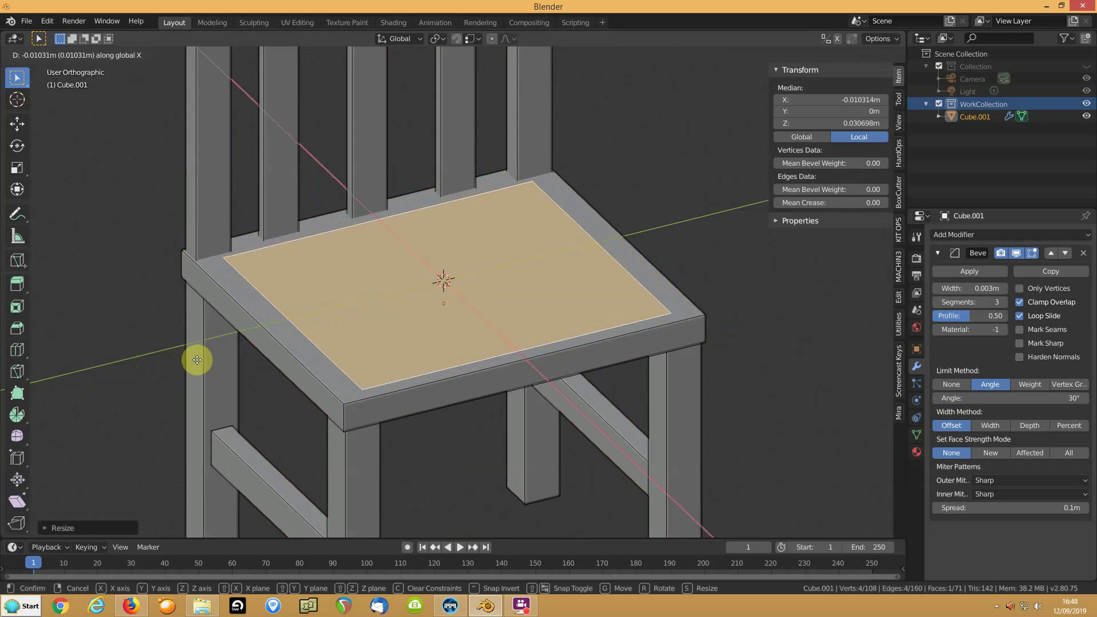
click(198, 360)
key(e)
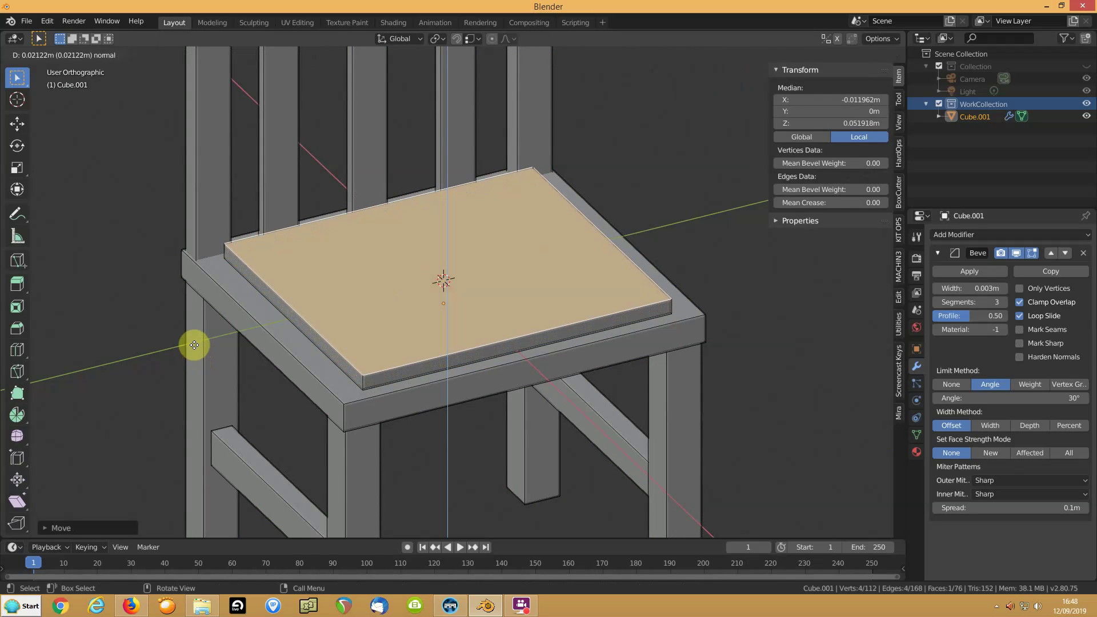
click(195, 347)
Scale the cushion's top face inward so its sides slope slightly towards the top.
key(s)
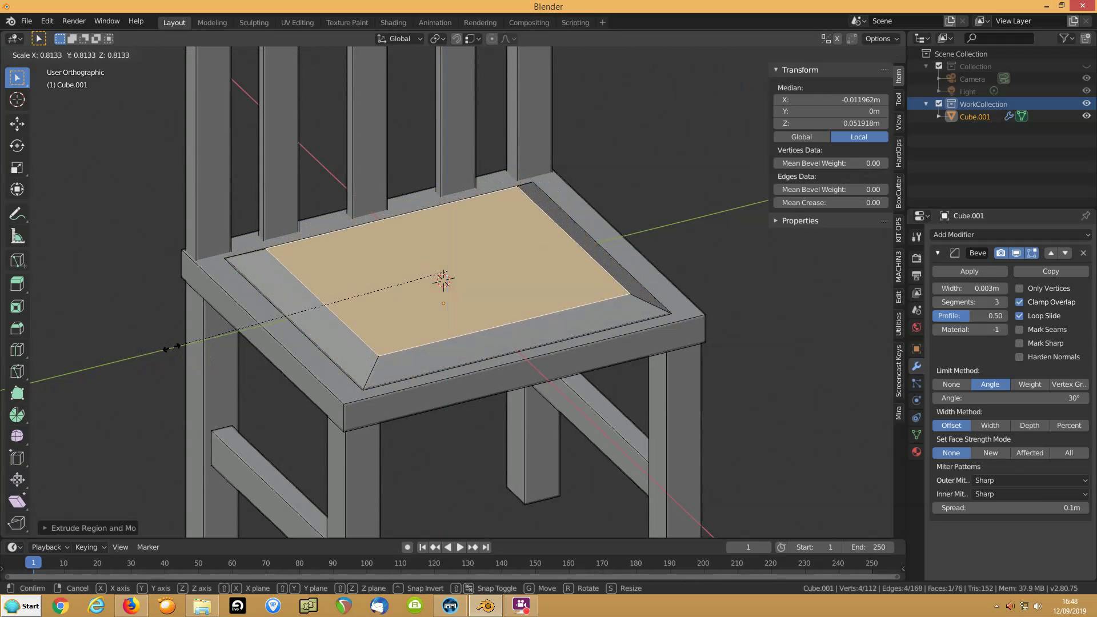
click(162, 349)
key(ctrl+b)
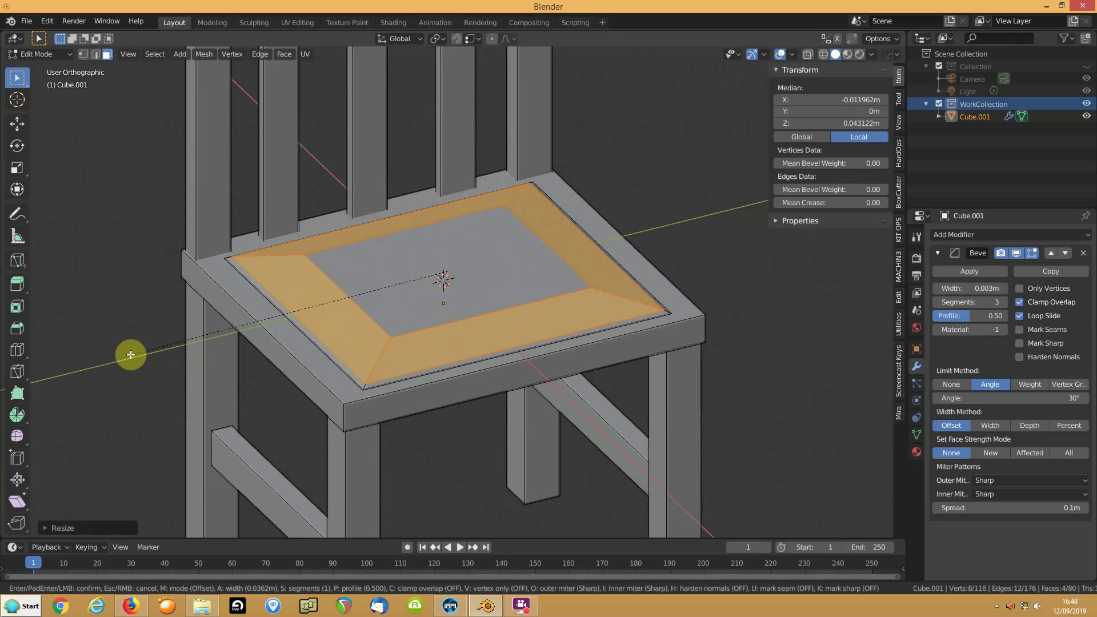
key(Escape)
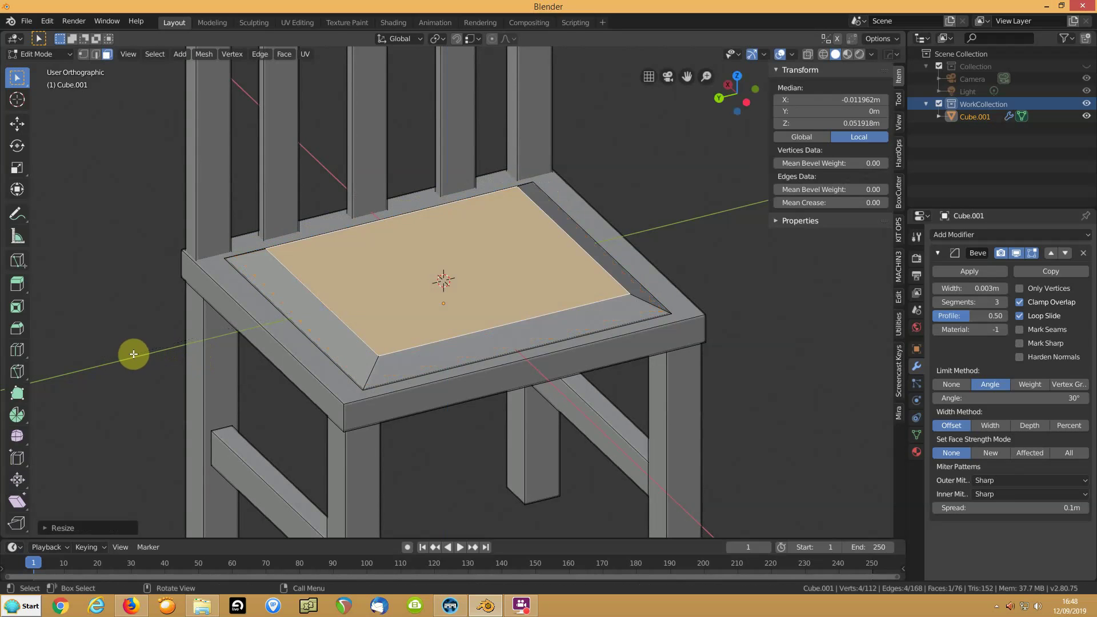
key(s)
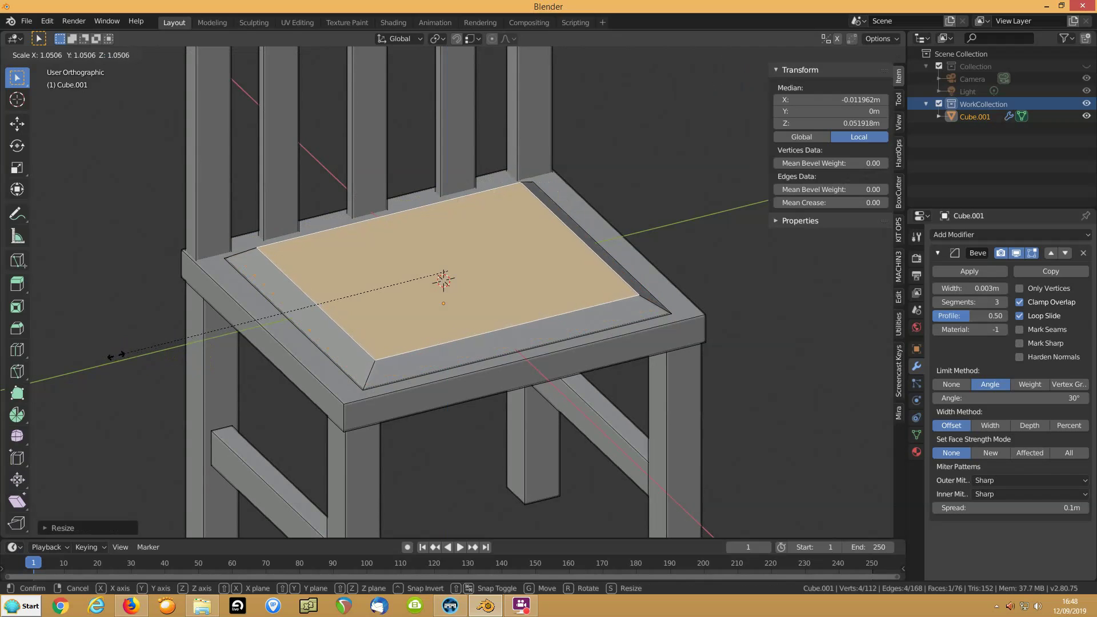
click(106, 357)
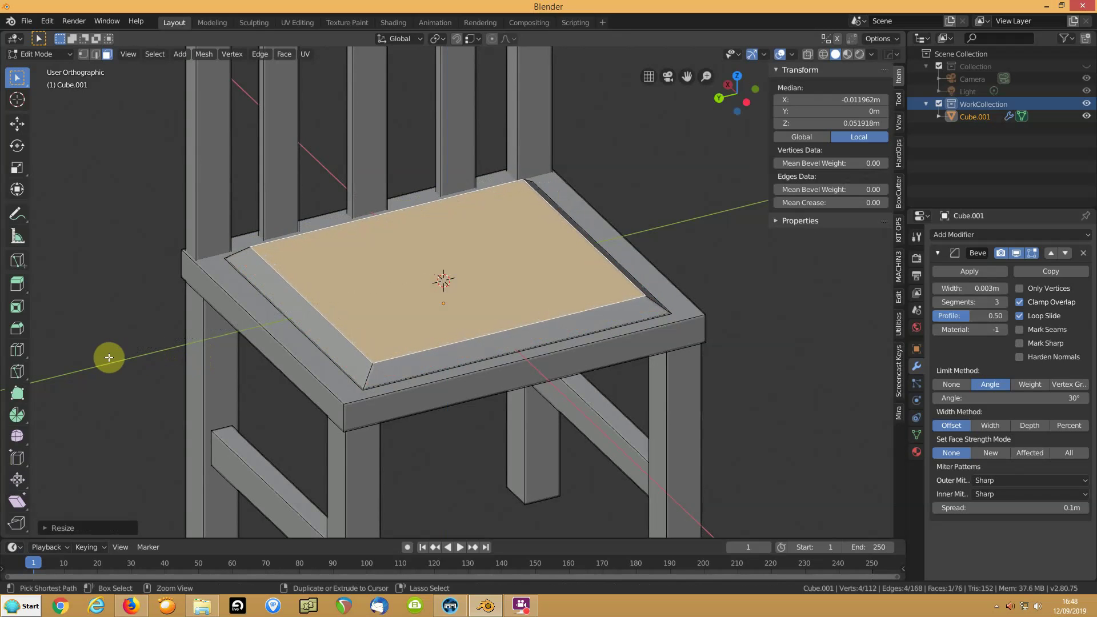
Bevel the cushion's top face edges about 0.022 m wide with 5 segments and return to Object Mode.
key(ctrl+b)
scroll(90, 357, up, 2)
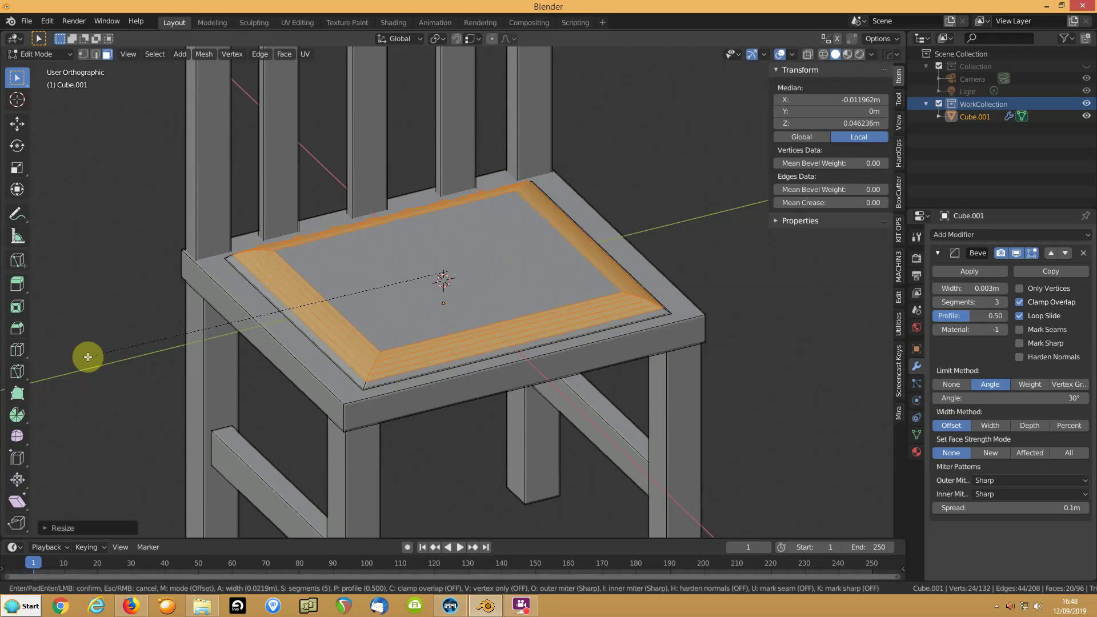
click(87, 356)
key(Tab)
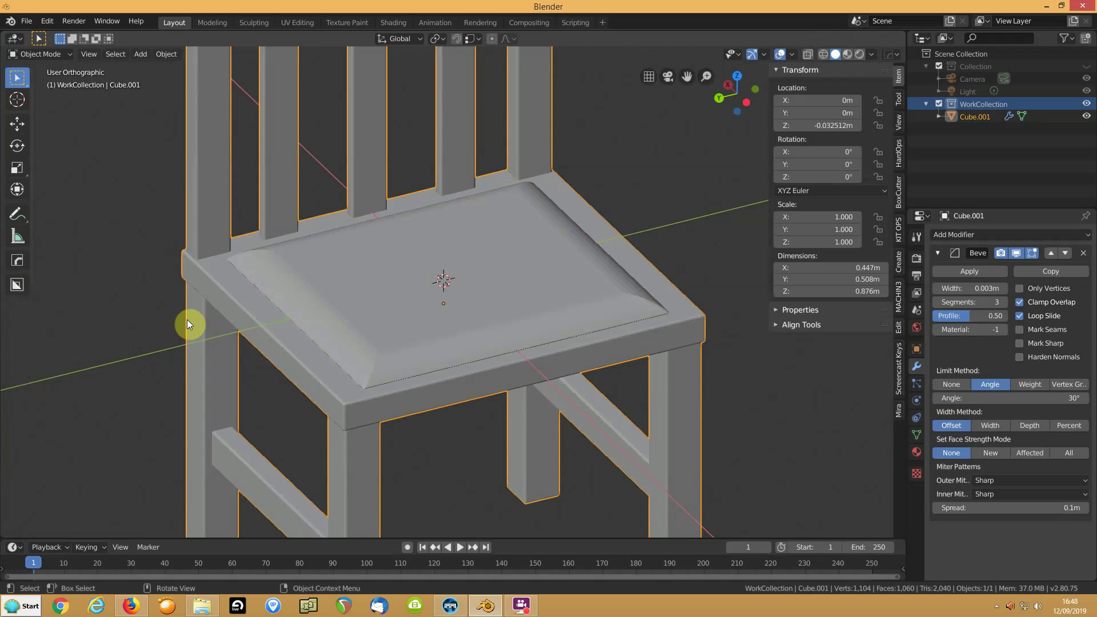
Select the entire linked cushion mesh in Edit Mode and create a first material named Chair.
scroll(241, 298, down, 4)
middle_drag(269, 290, 334, 297)
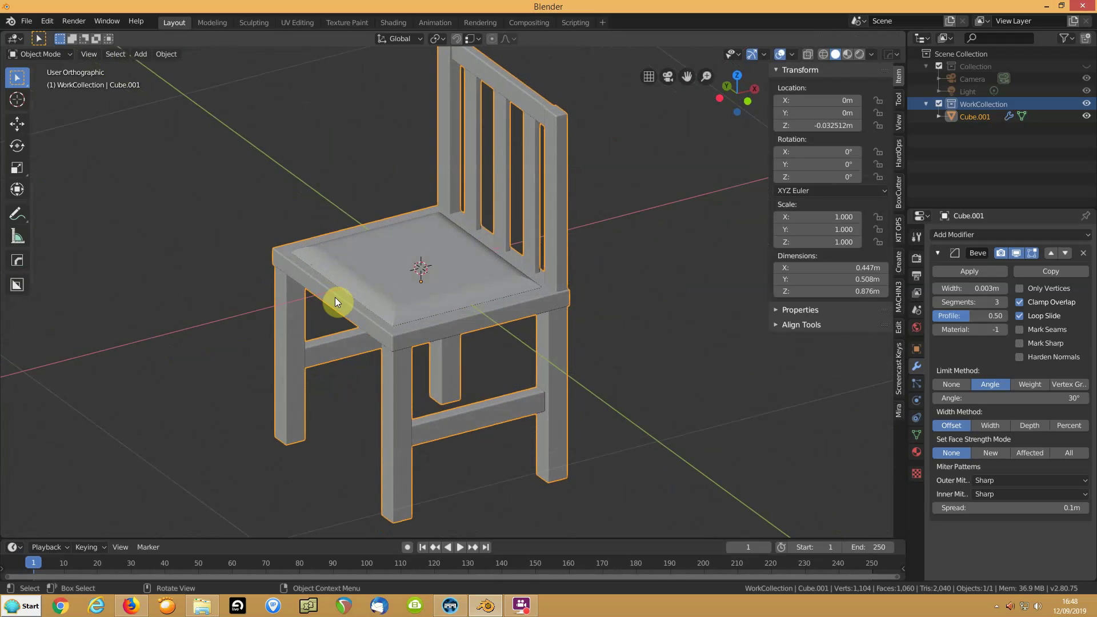
key(Tab)
key(ctrl+l)
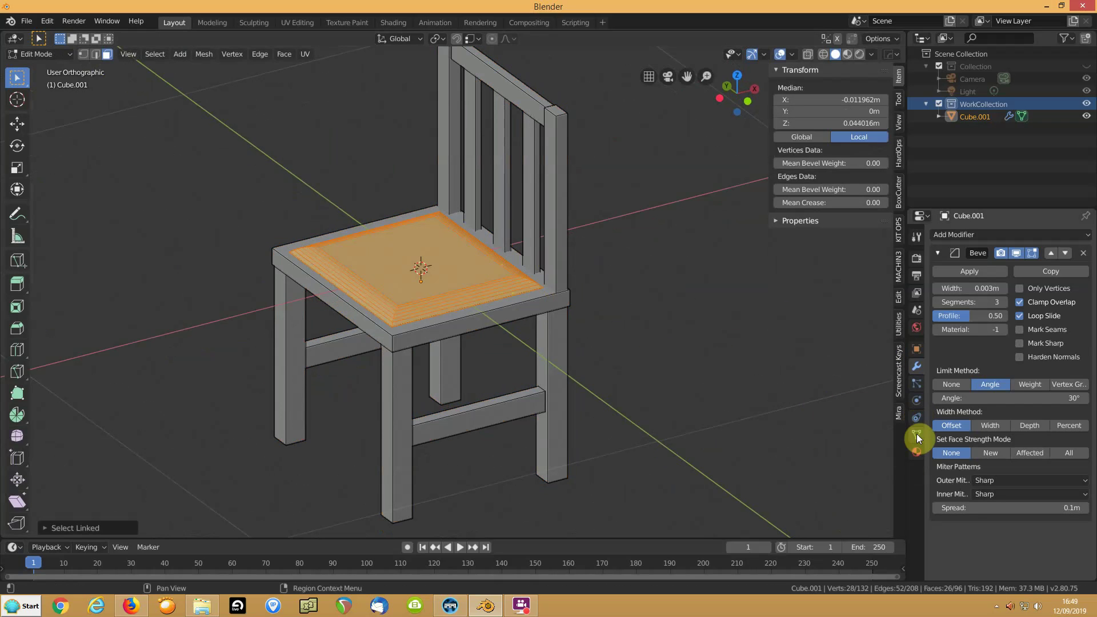
click(916, 452)
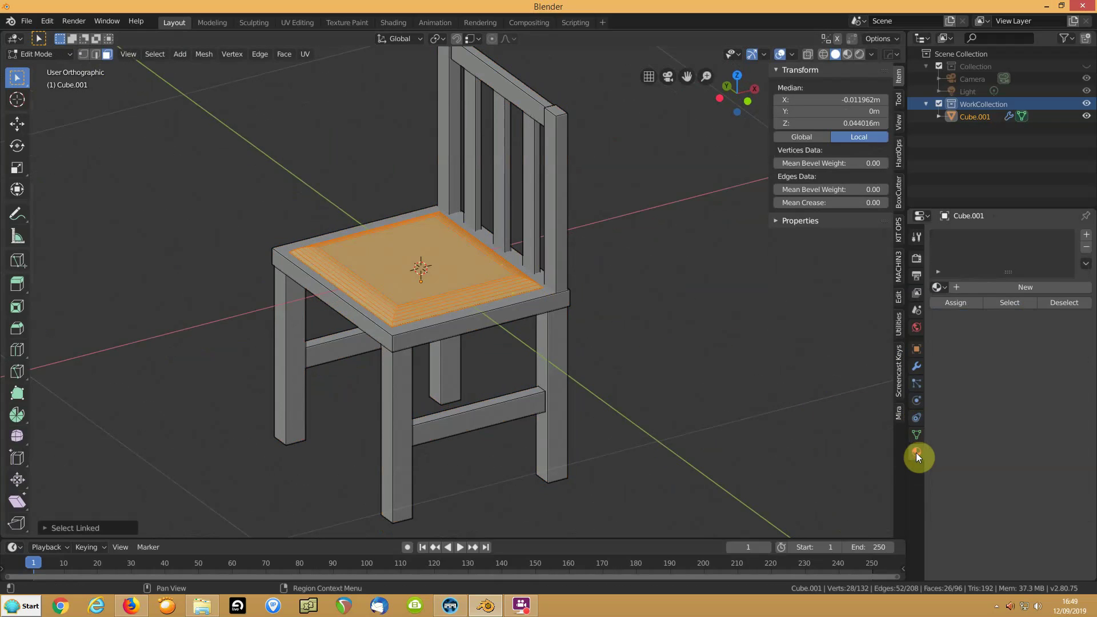
click(1002, 288)
text(Chair)
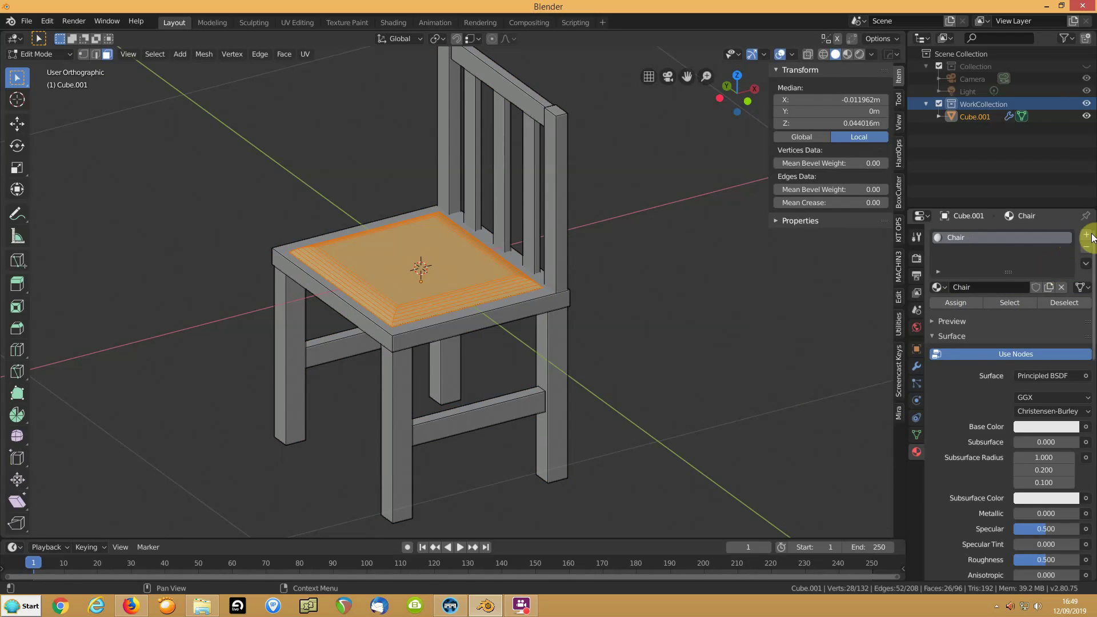
Add a second material named Cushion, assign it to the selected cushion faces and return to Object Mode.
click(1087, 236)
click(978, 310)
double_click(975, 313)
text(Cushion)
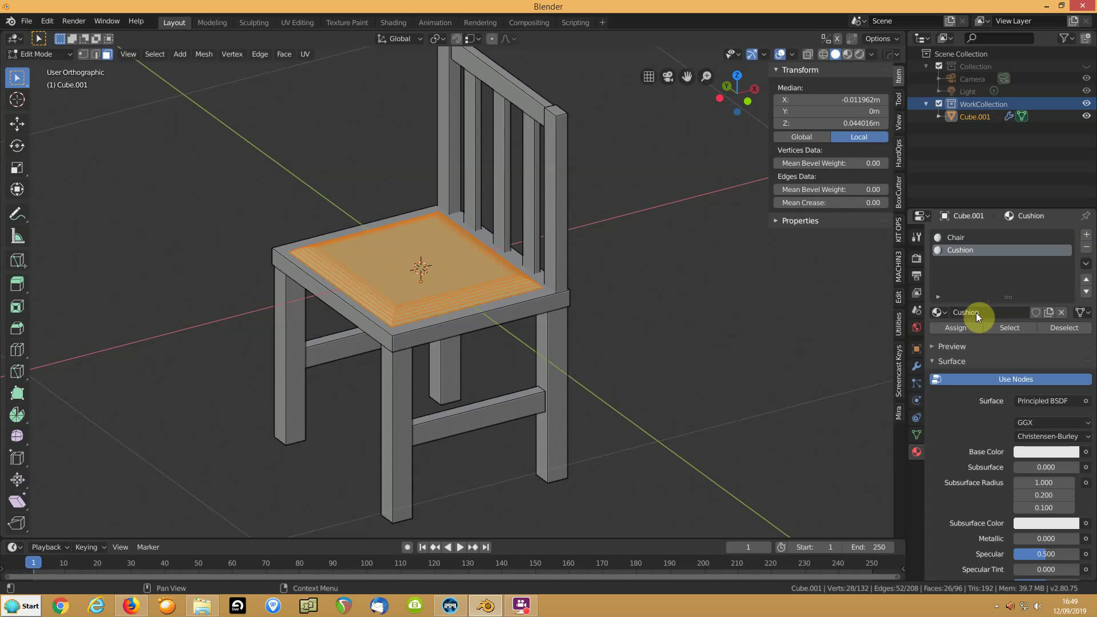
click(948, 328)
key(Tab)
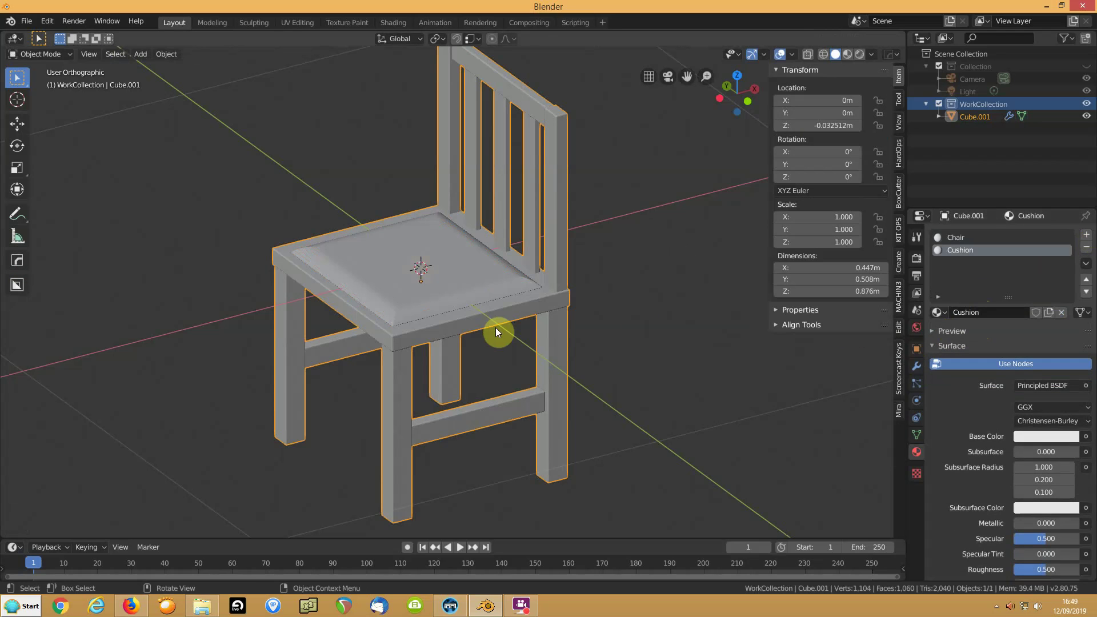
Show the chair in material preview shading and set the Chair material's base color to a wood brown.
click(850, 55)
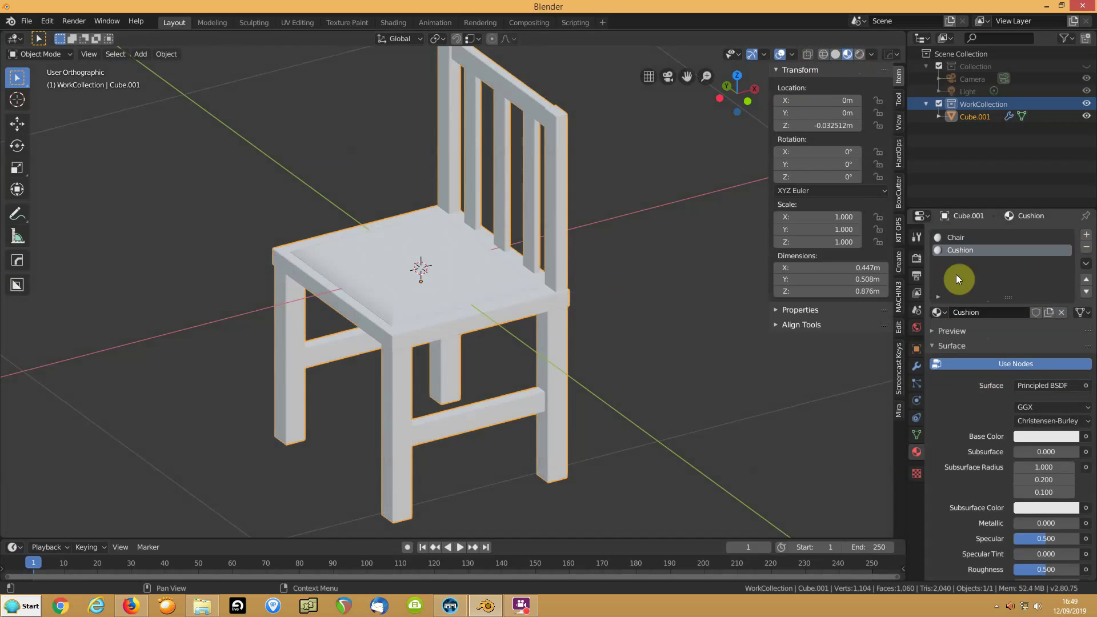
click(954, 237)
click(1046, 435)
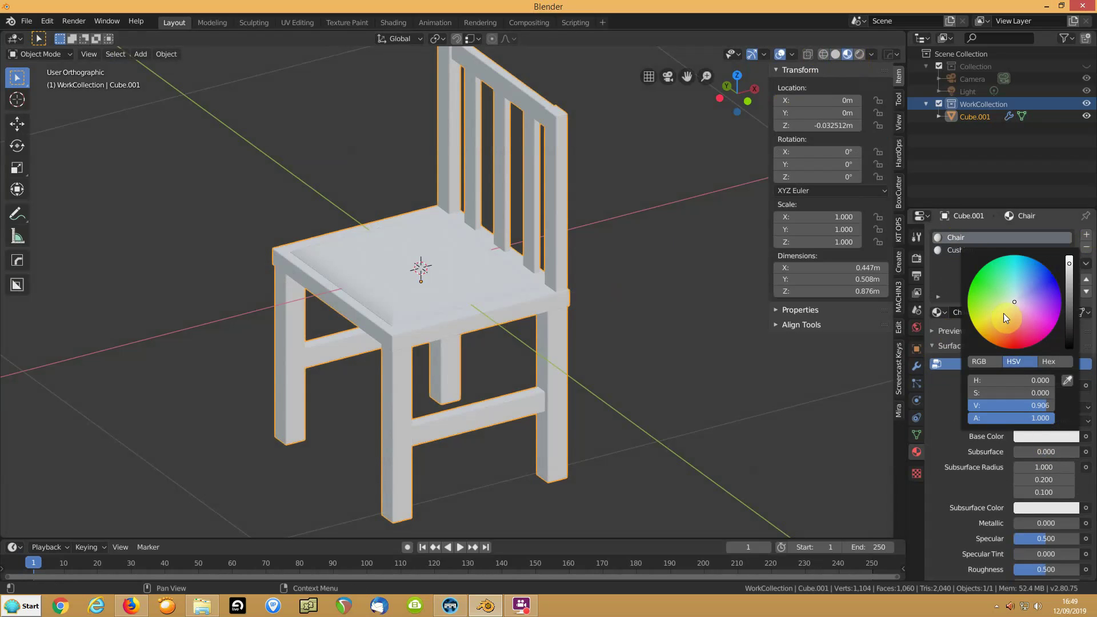
click(997, 324)
drag(1070, 280, 1069, 295)
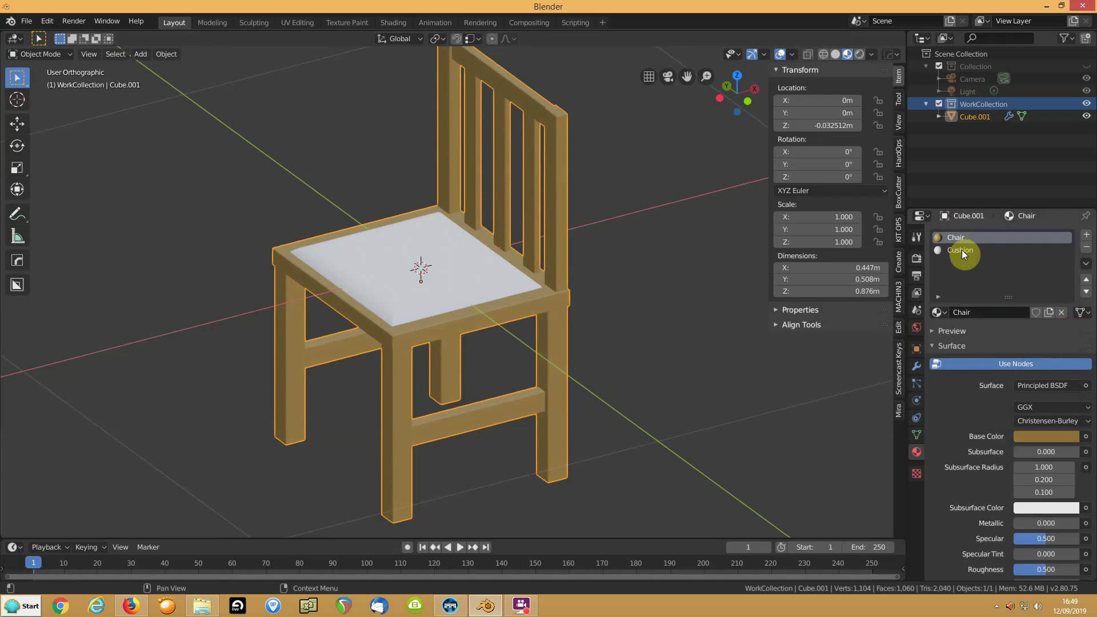
Set the Cushion material's base color to a bright red.
click(962, 249)
click(1032, 436)
click(1033, 328)
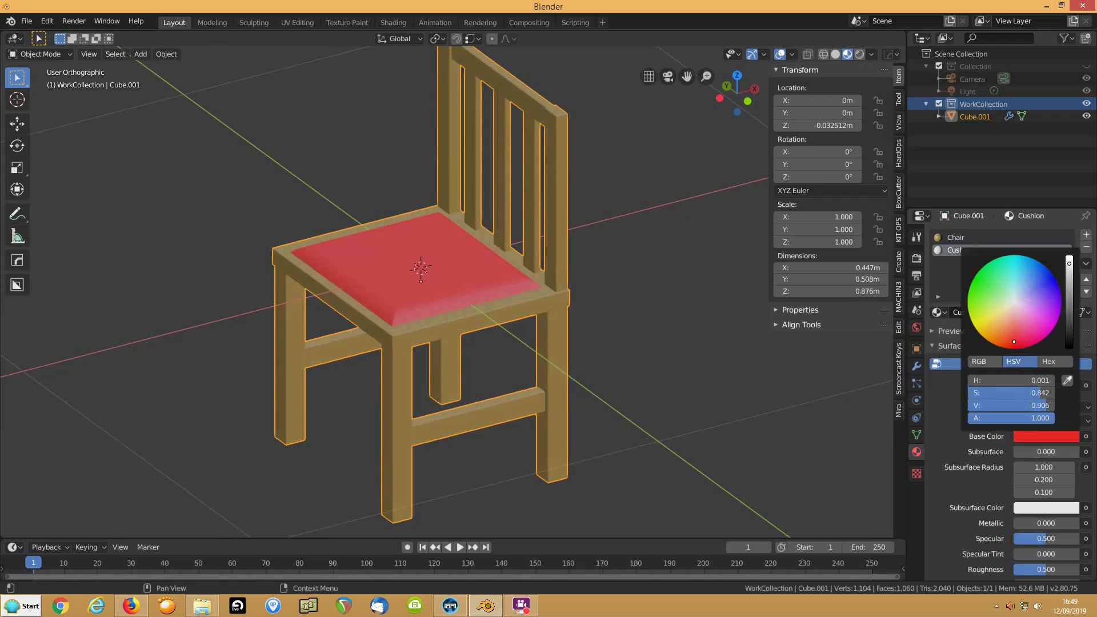
Apply smooth shading to the whole chair object.
mouse_move(428, 386)
middle_down()
mouse_move(355, 392)
mouse_move(438, 391)
middle_up()
scroll(437, 390, up, 3)
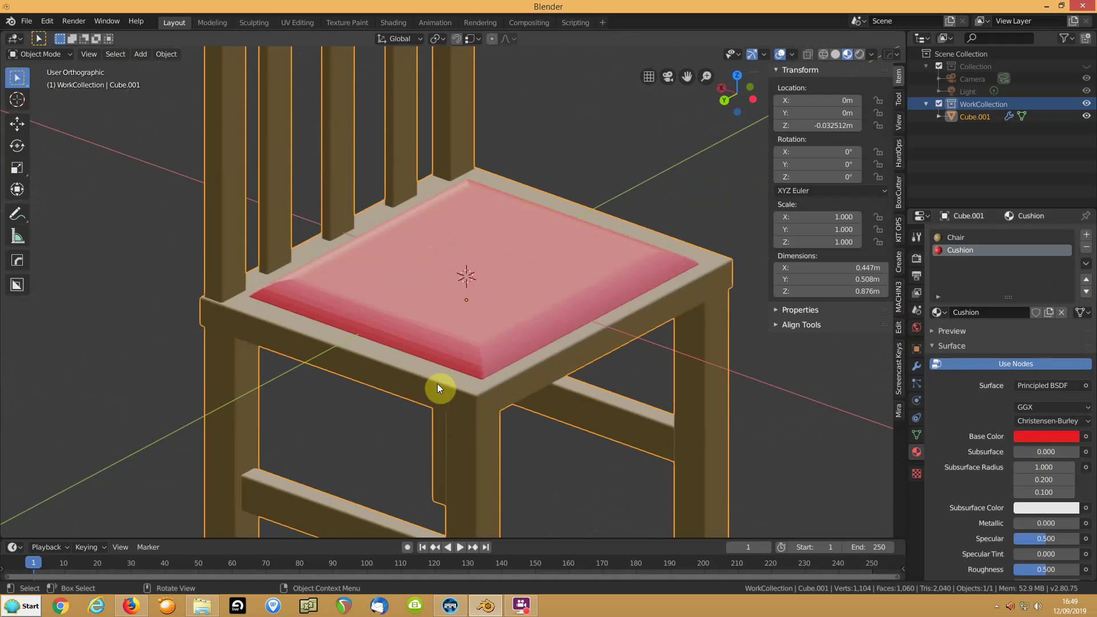
right_click(393, 345)
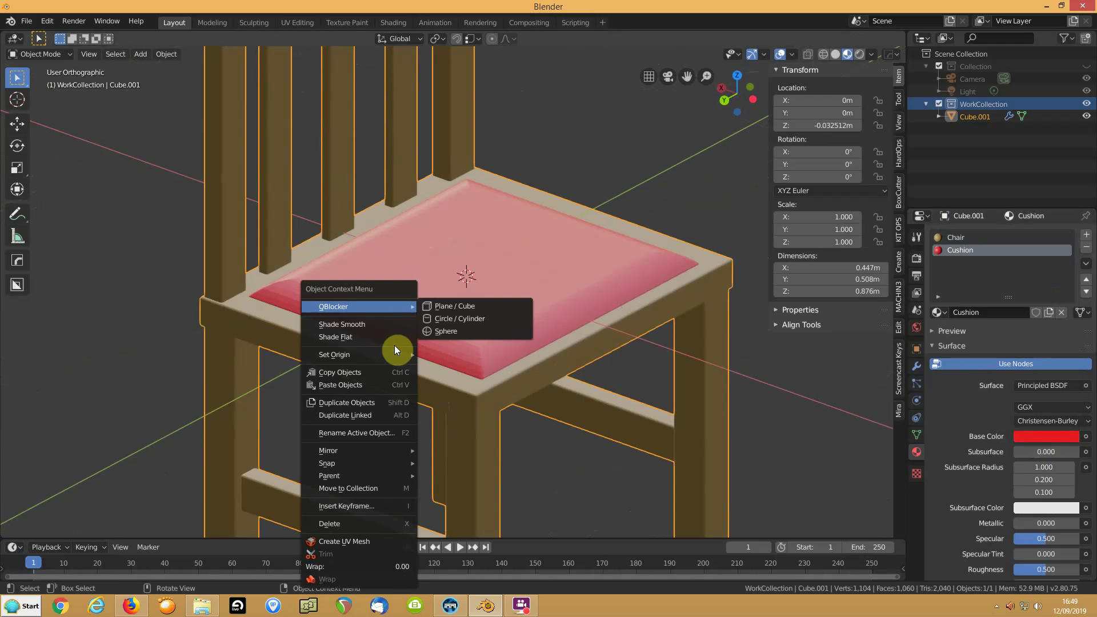
click(334, 325)
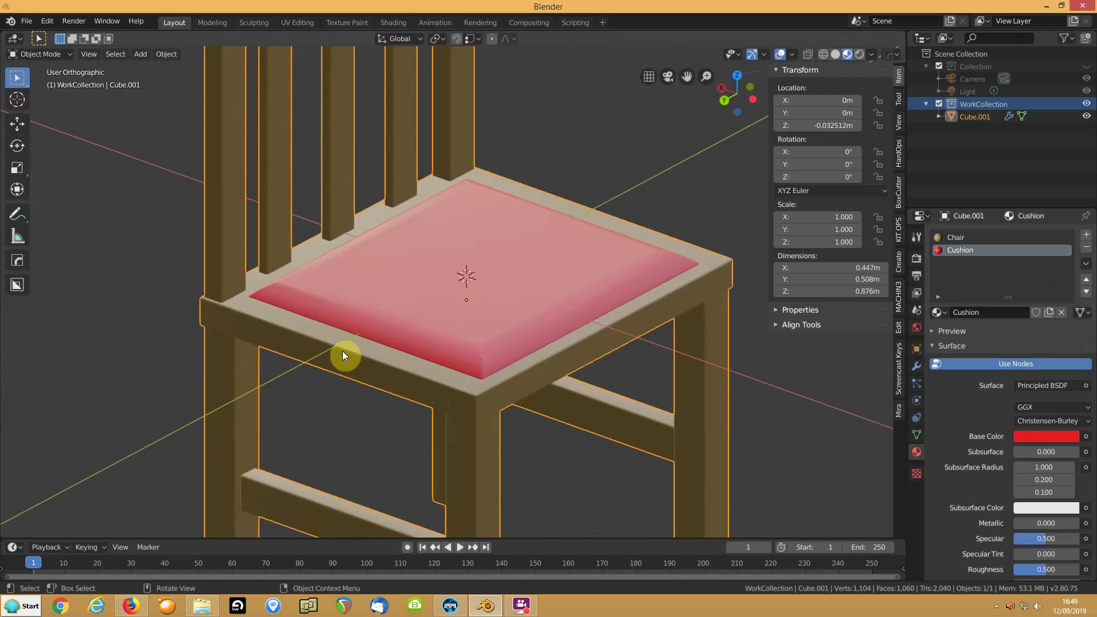
scroll(358, 350, down, 4)
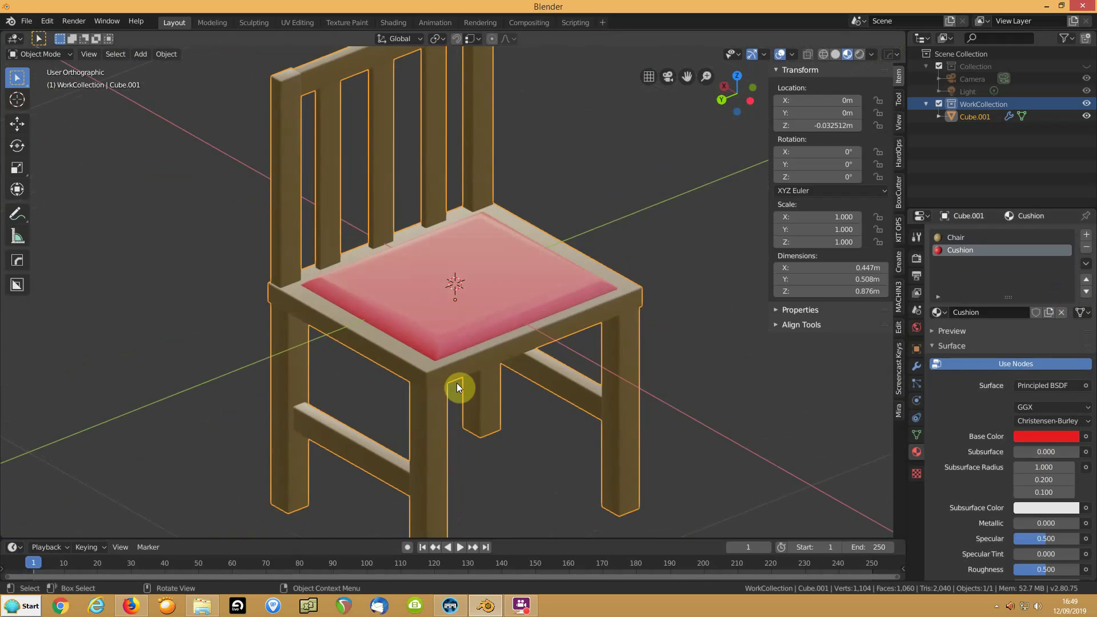
Enable Harden Normals on the chair's Bevel modifier.
click(916, 369)
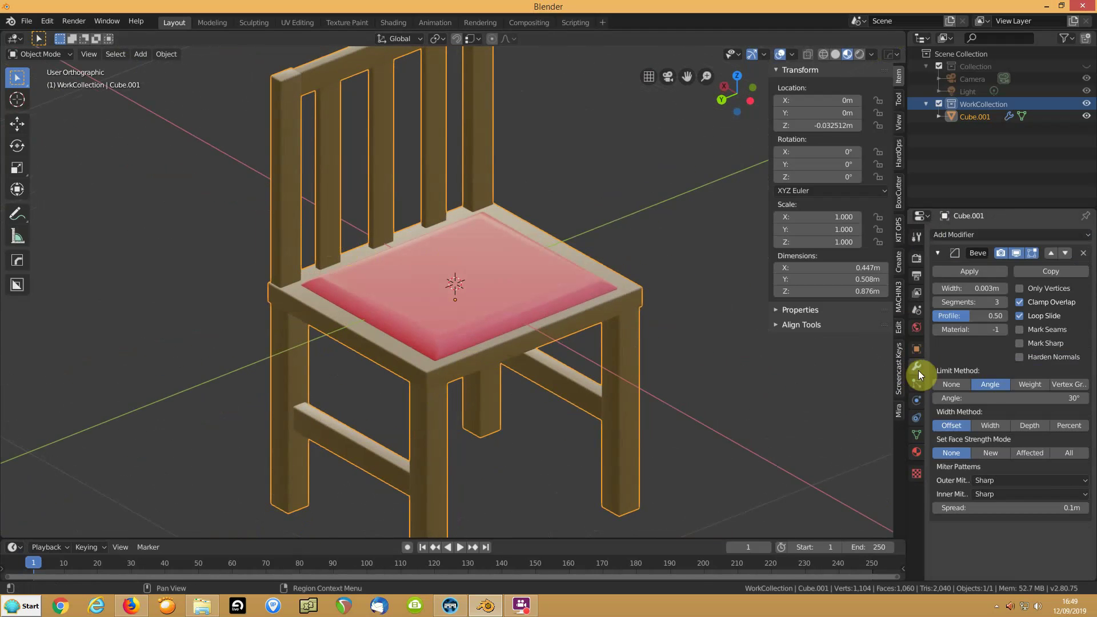
click(1019, 357)
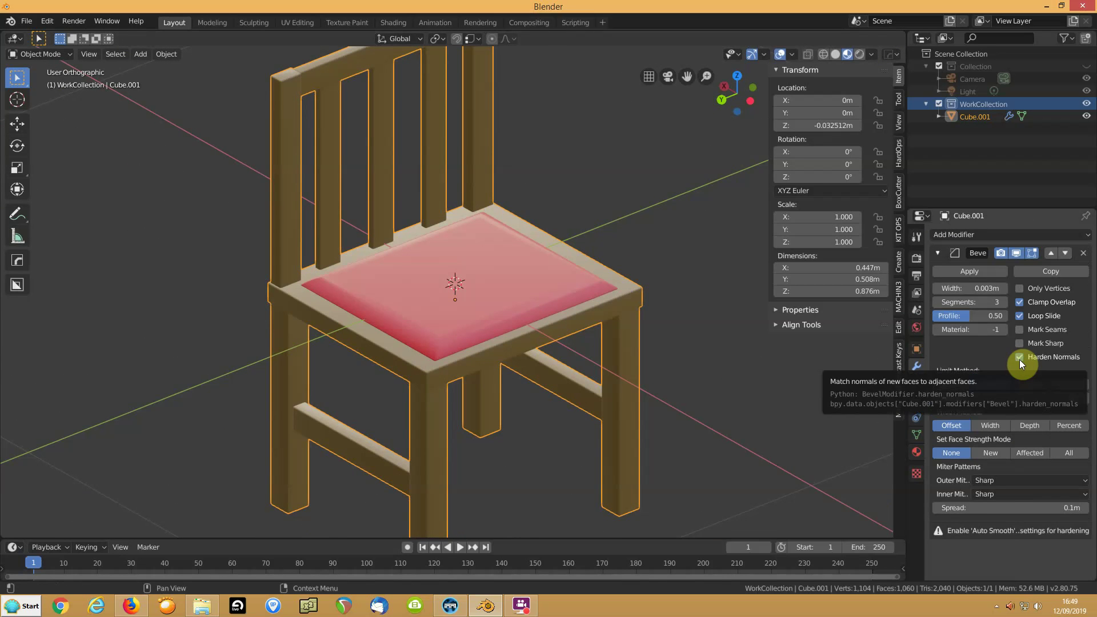
middle_drag(560, 419, 548, 383)
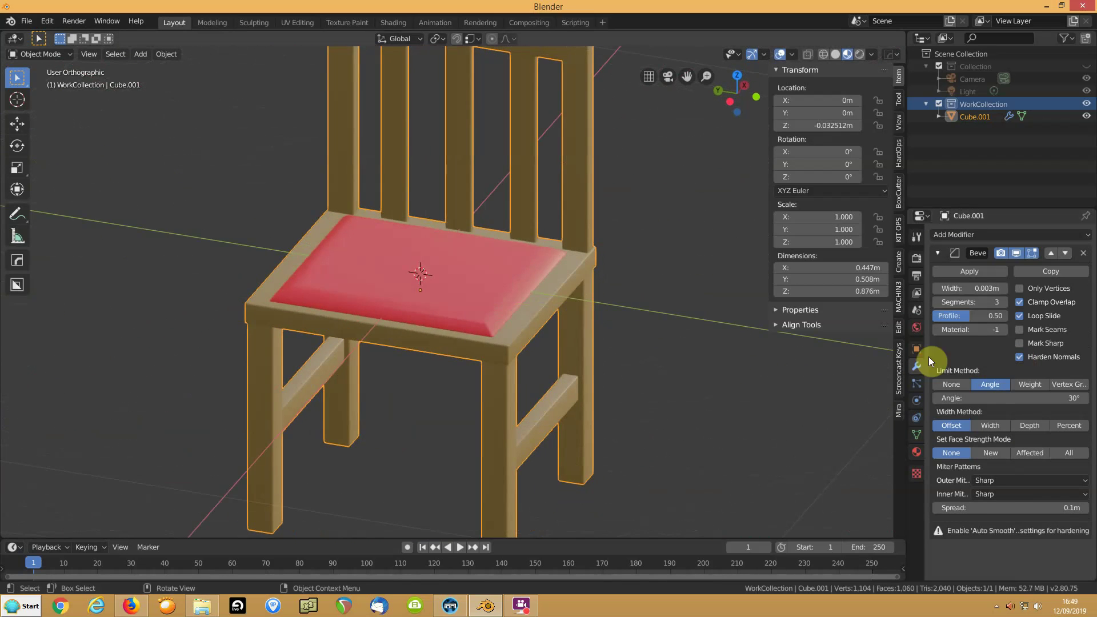
Enable Auto Smooth for the chair mesh's normals with an angle of 60°.
click(915, 435)
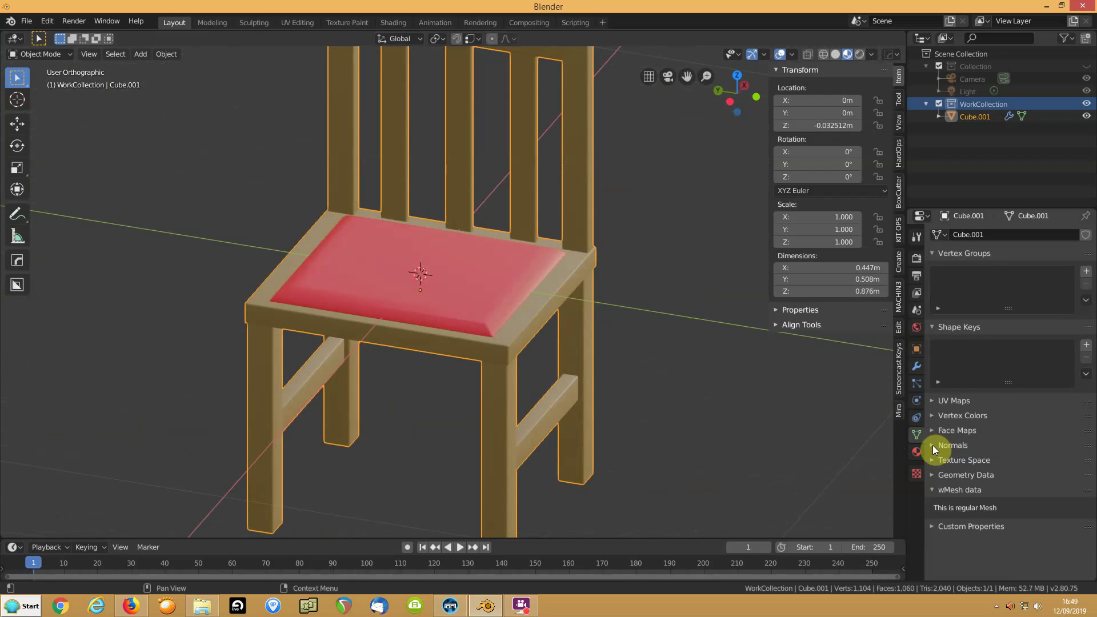
click(935, 445)
click(1016, 478)
text(60)
key(Return)
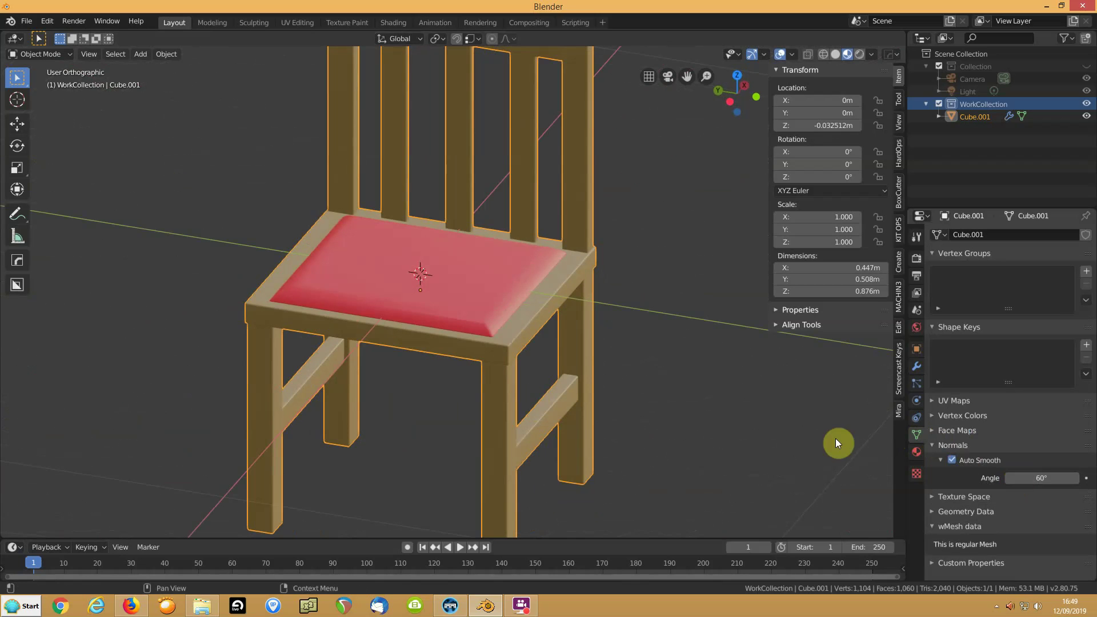
middle_drag(382, 355, 482, 362)
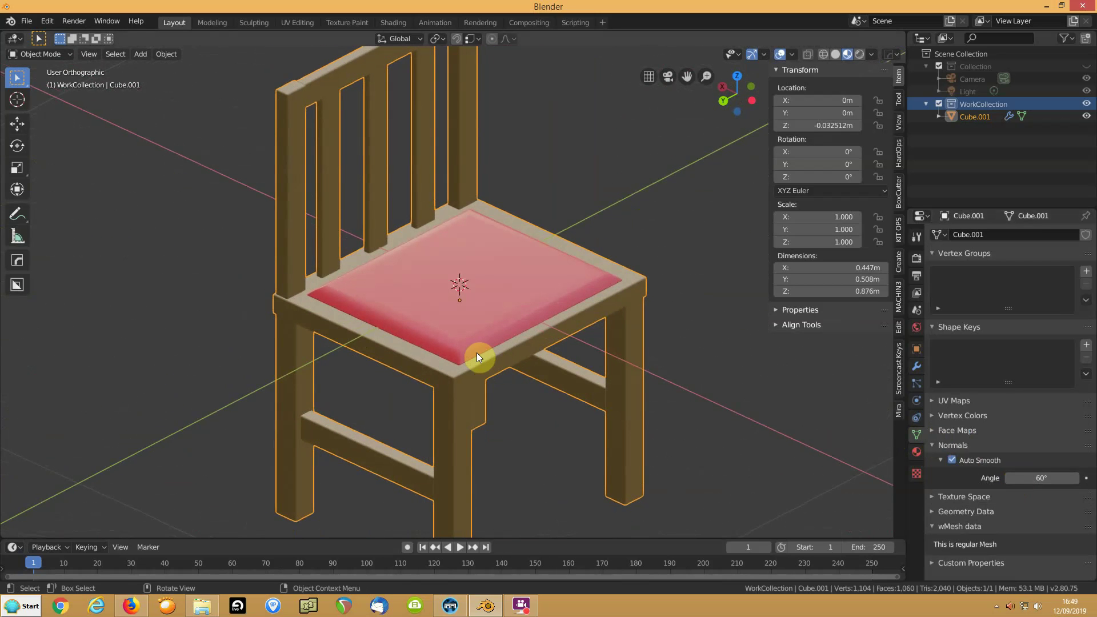
Show the chair in rendered shading, make the collection with the camera and light visible, and inspect the chair from behind.
click(858, 53)
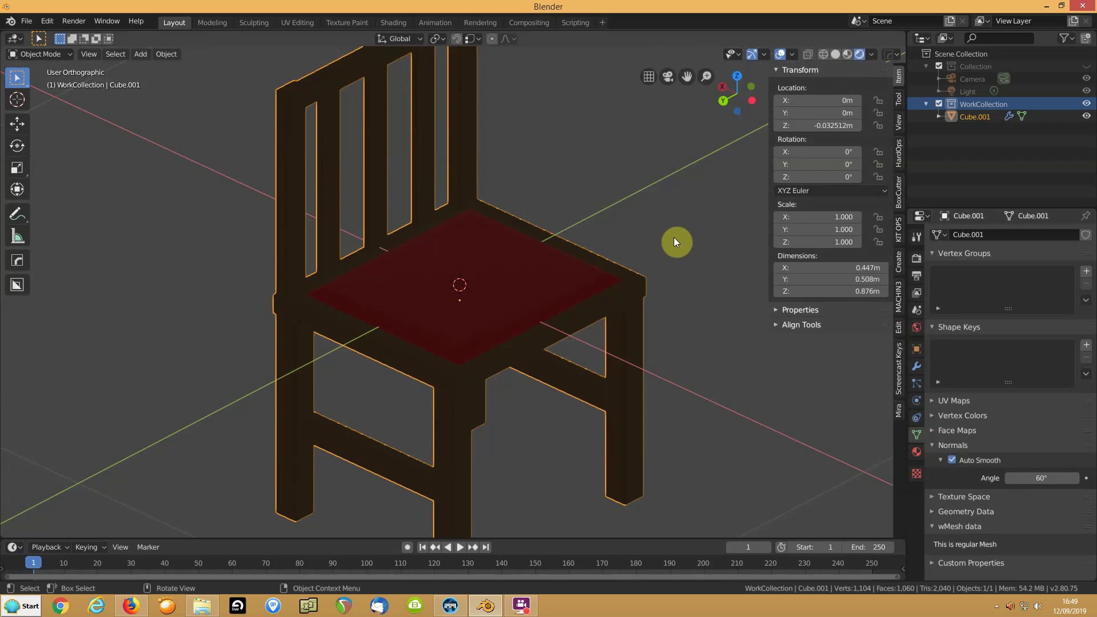
mouse_move(679, 233)
middle_down()
mouse_move(646, 258)
mouse_move(571, 266)
middle_up()
middle_drag(512, 251, 801, 248)
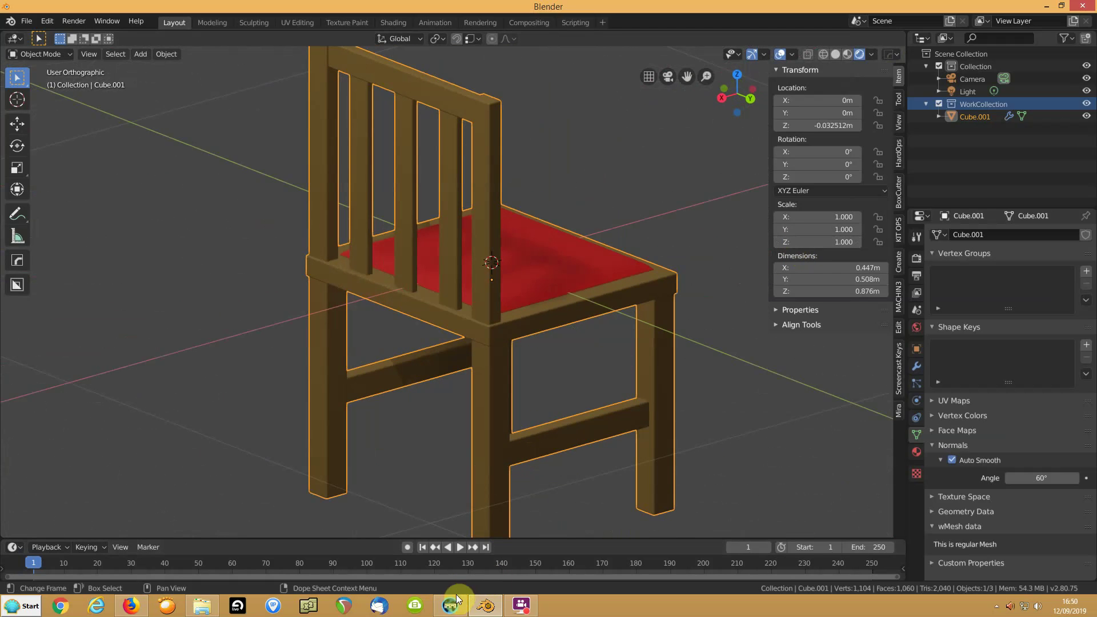
click(521, 606)
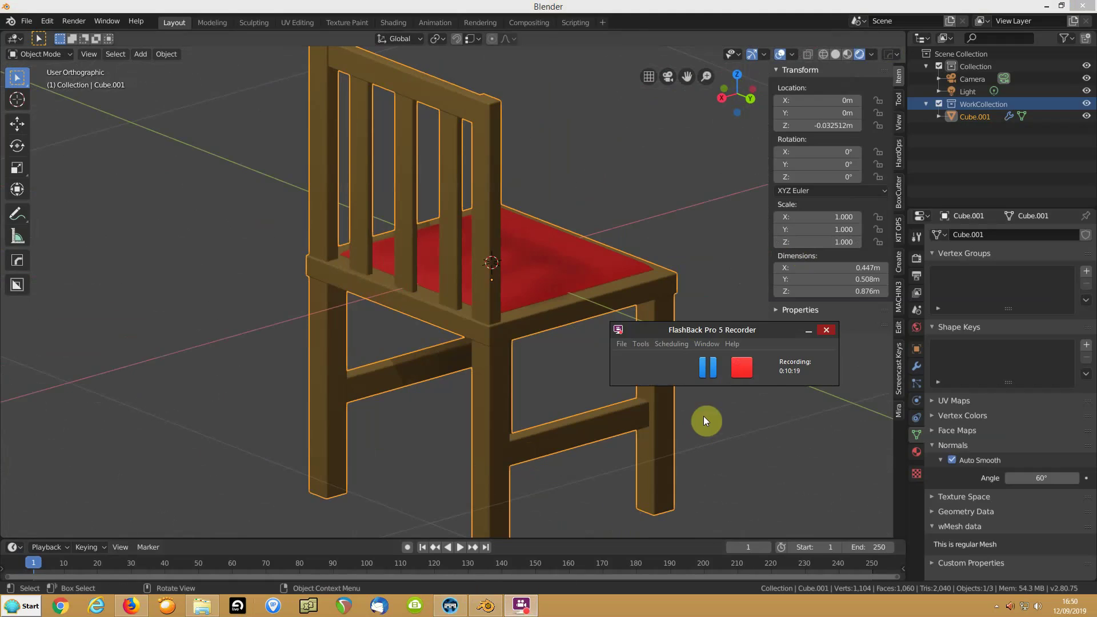